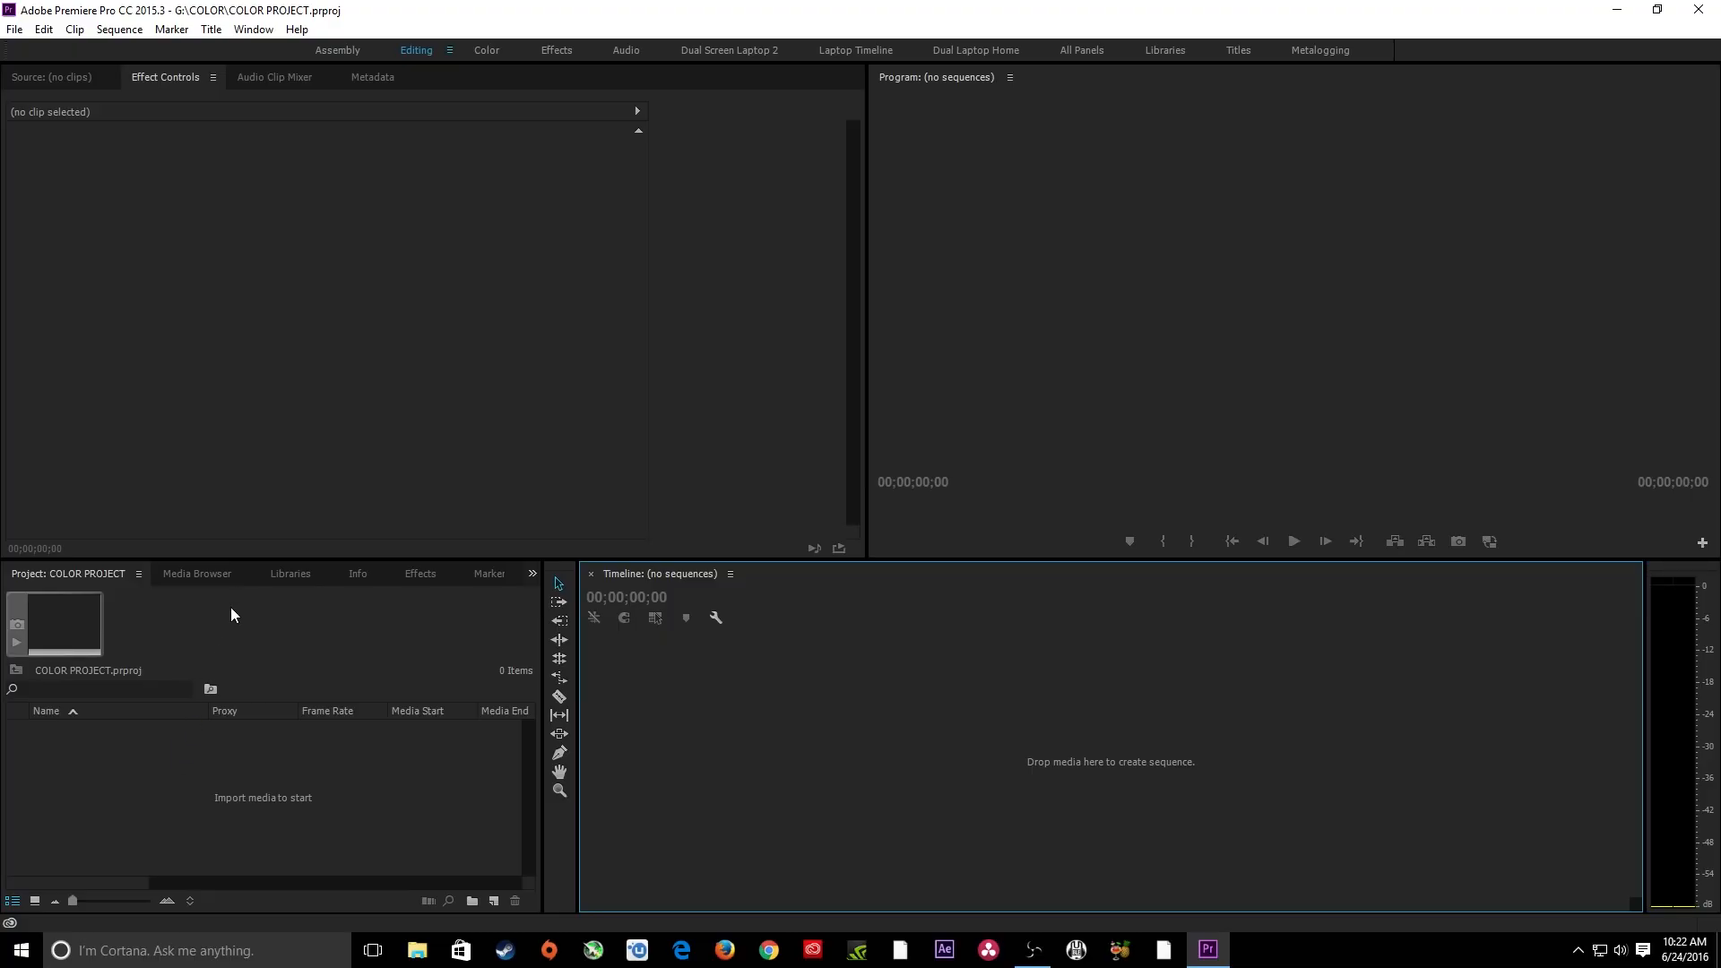
Import the four clips A015_C038 to A015_C041 from the CLIMBING > RED 03 folder on drive G into the project.
left_click_drag(255, 558, 260, 520)
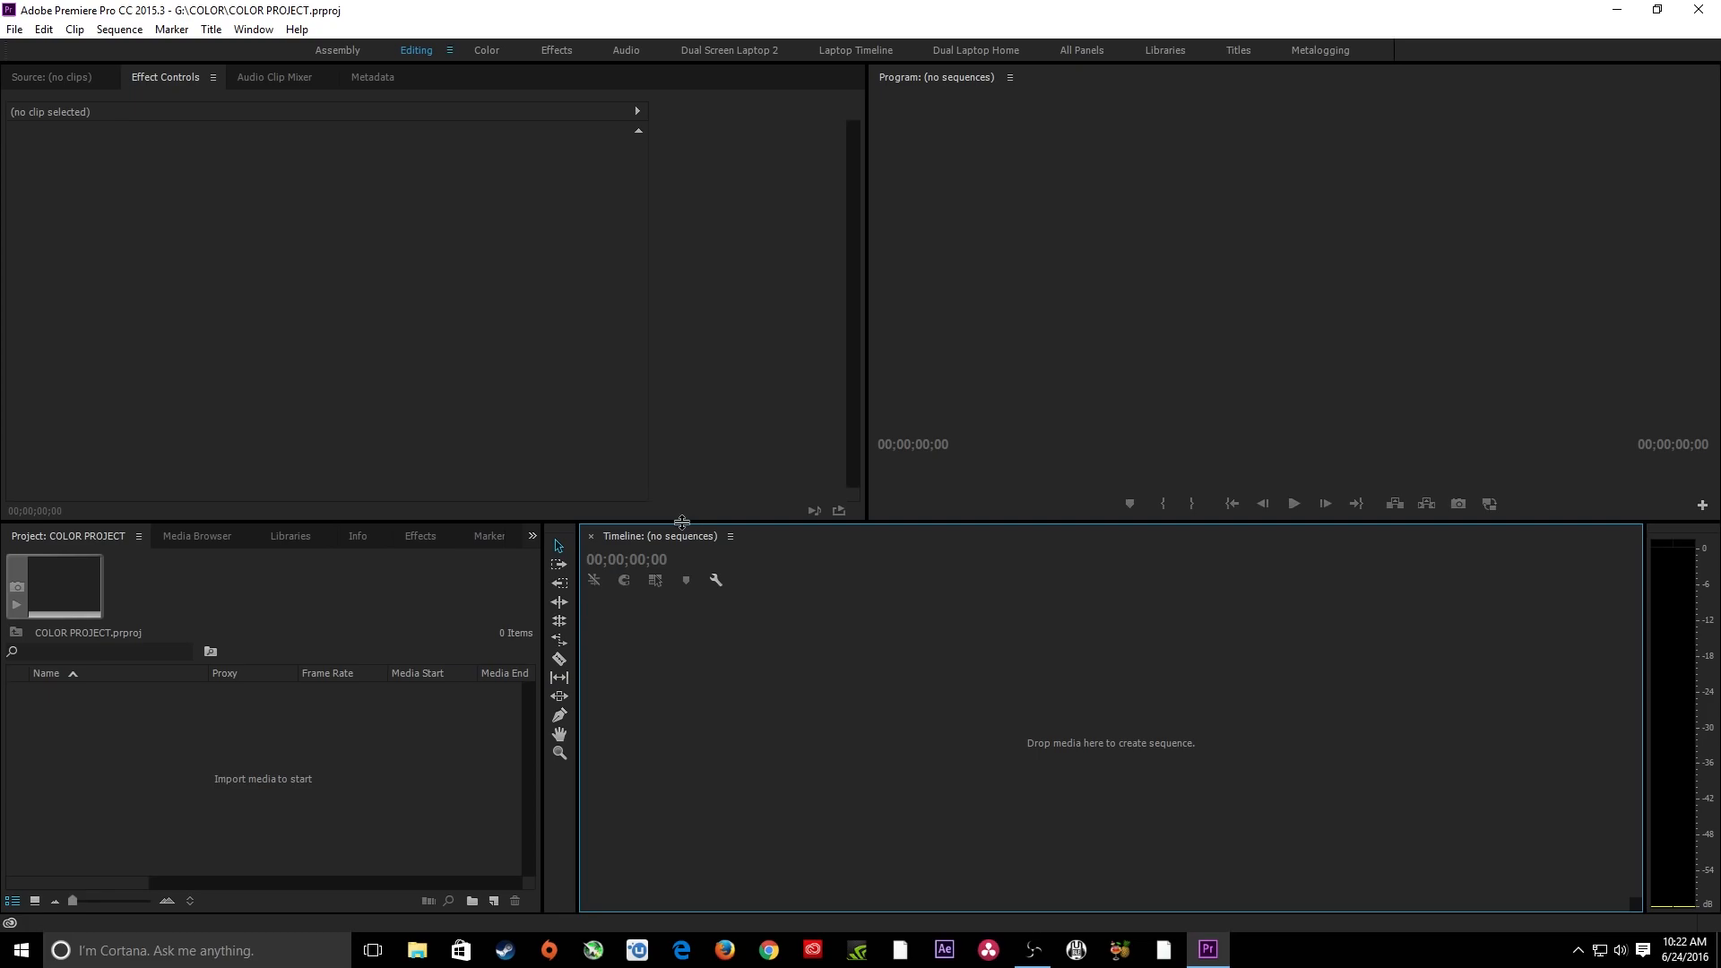
left_click(204, 537)
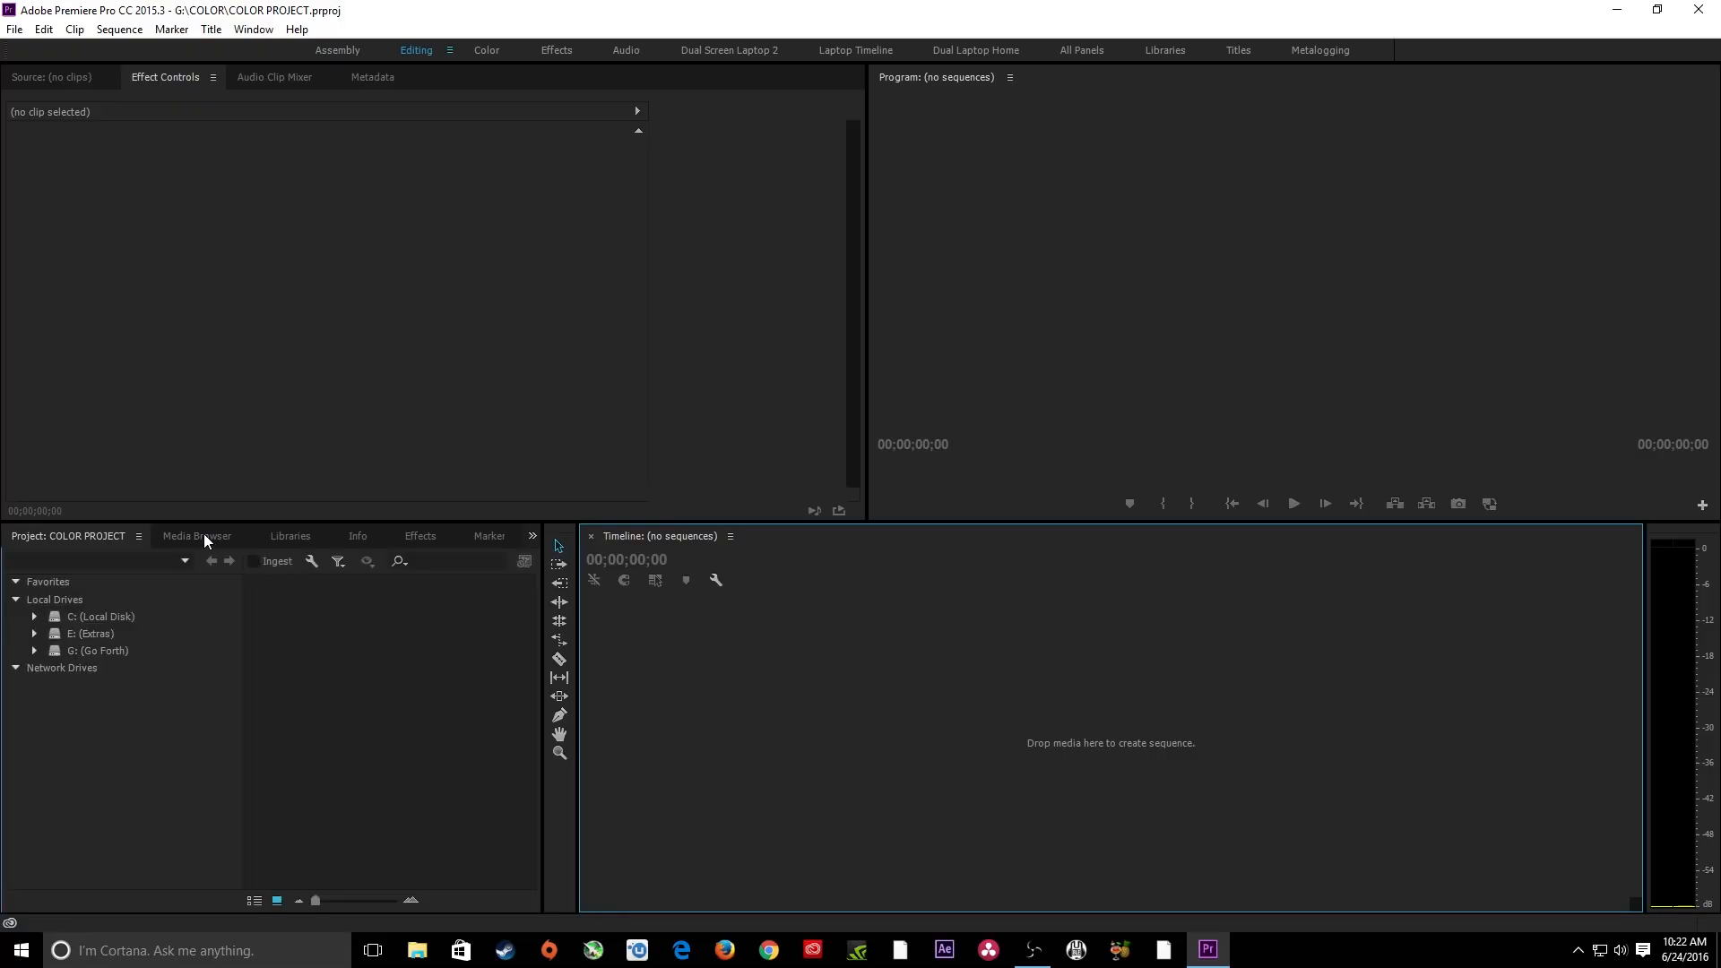
left_click(35, 651)
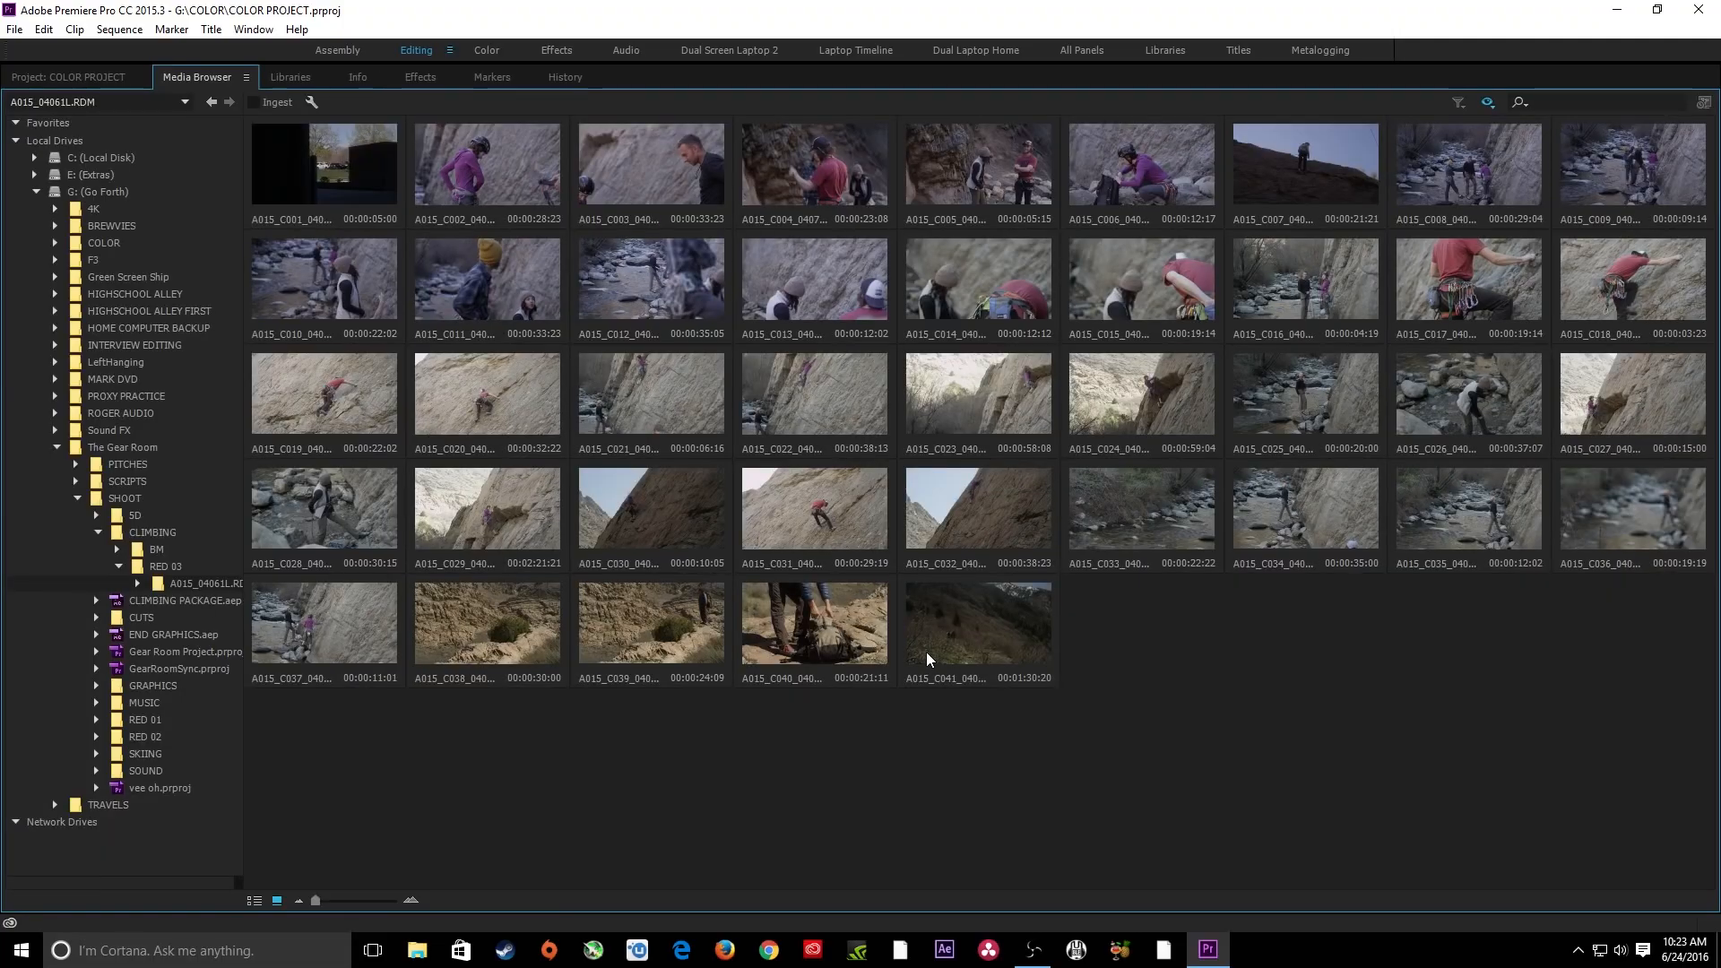
left_click_drag(1079, 721, 502, 614)
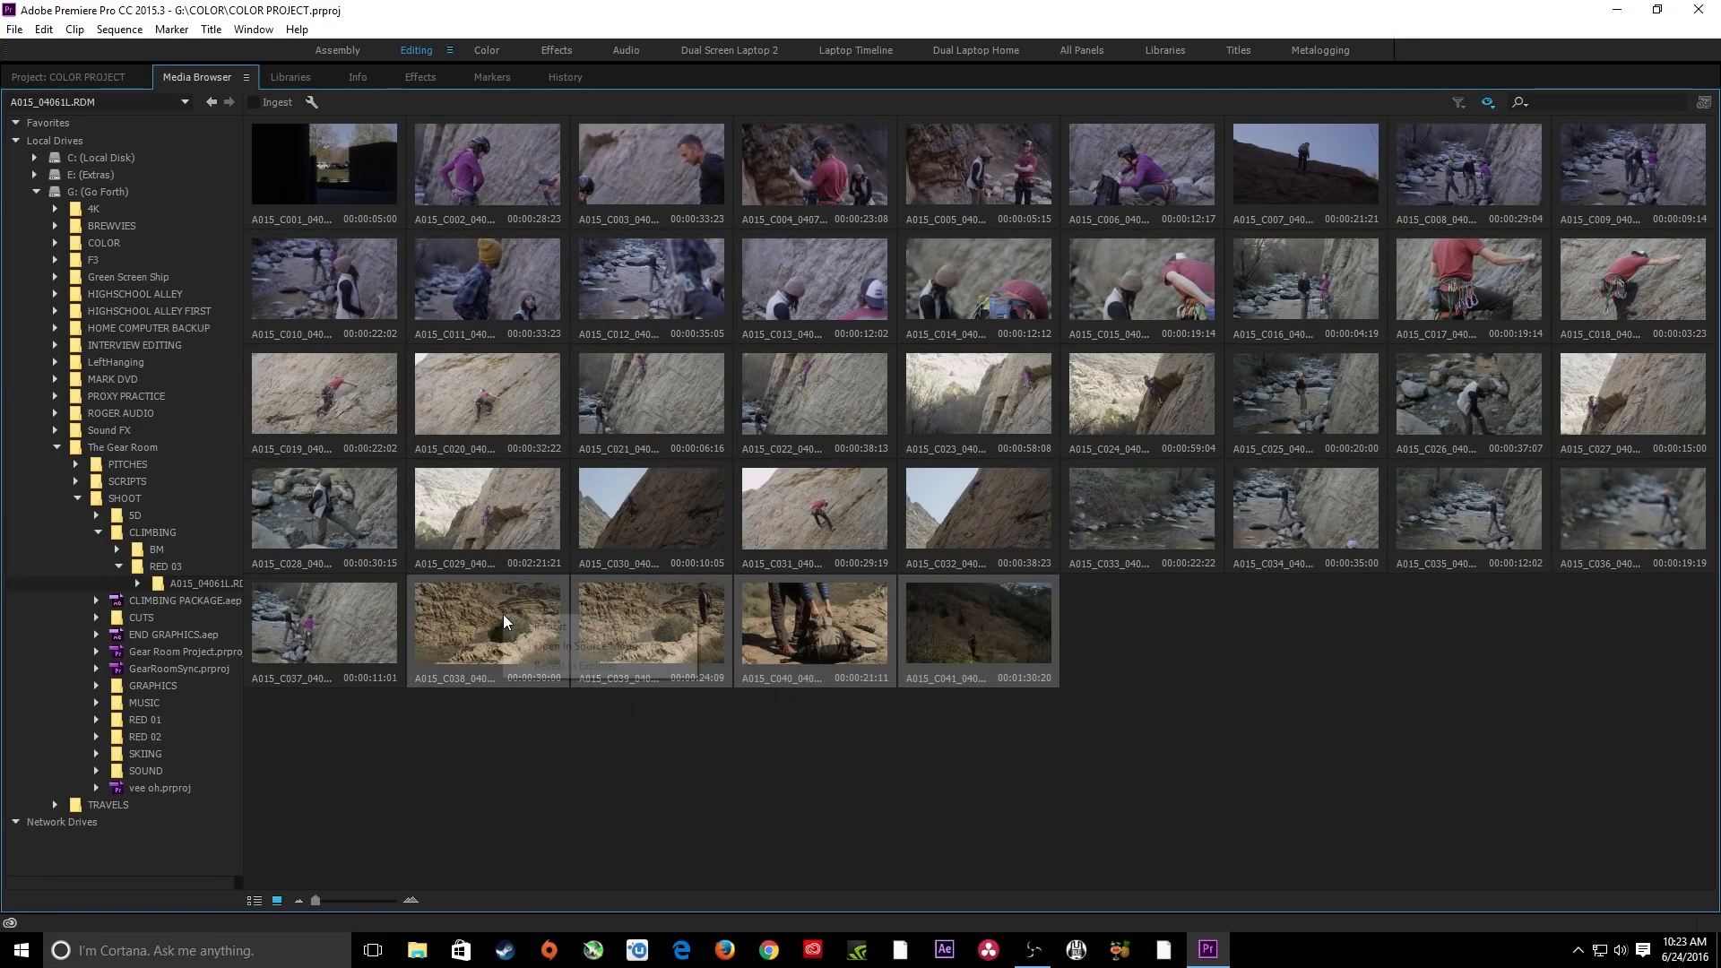
right_click(503, 613)
left_click(538, 623)
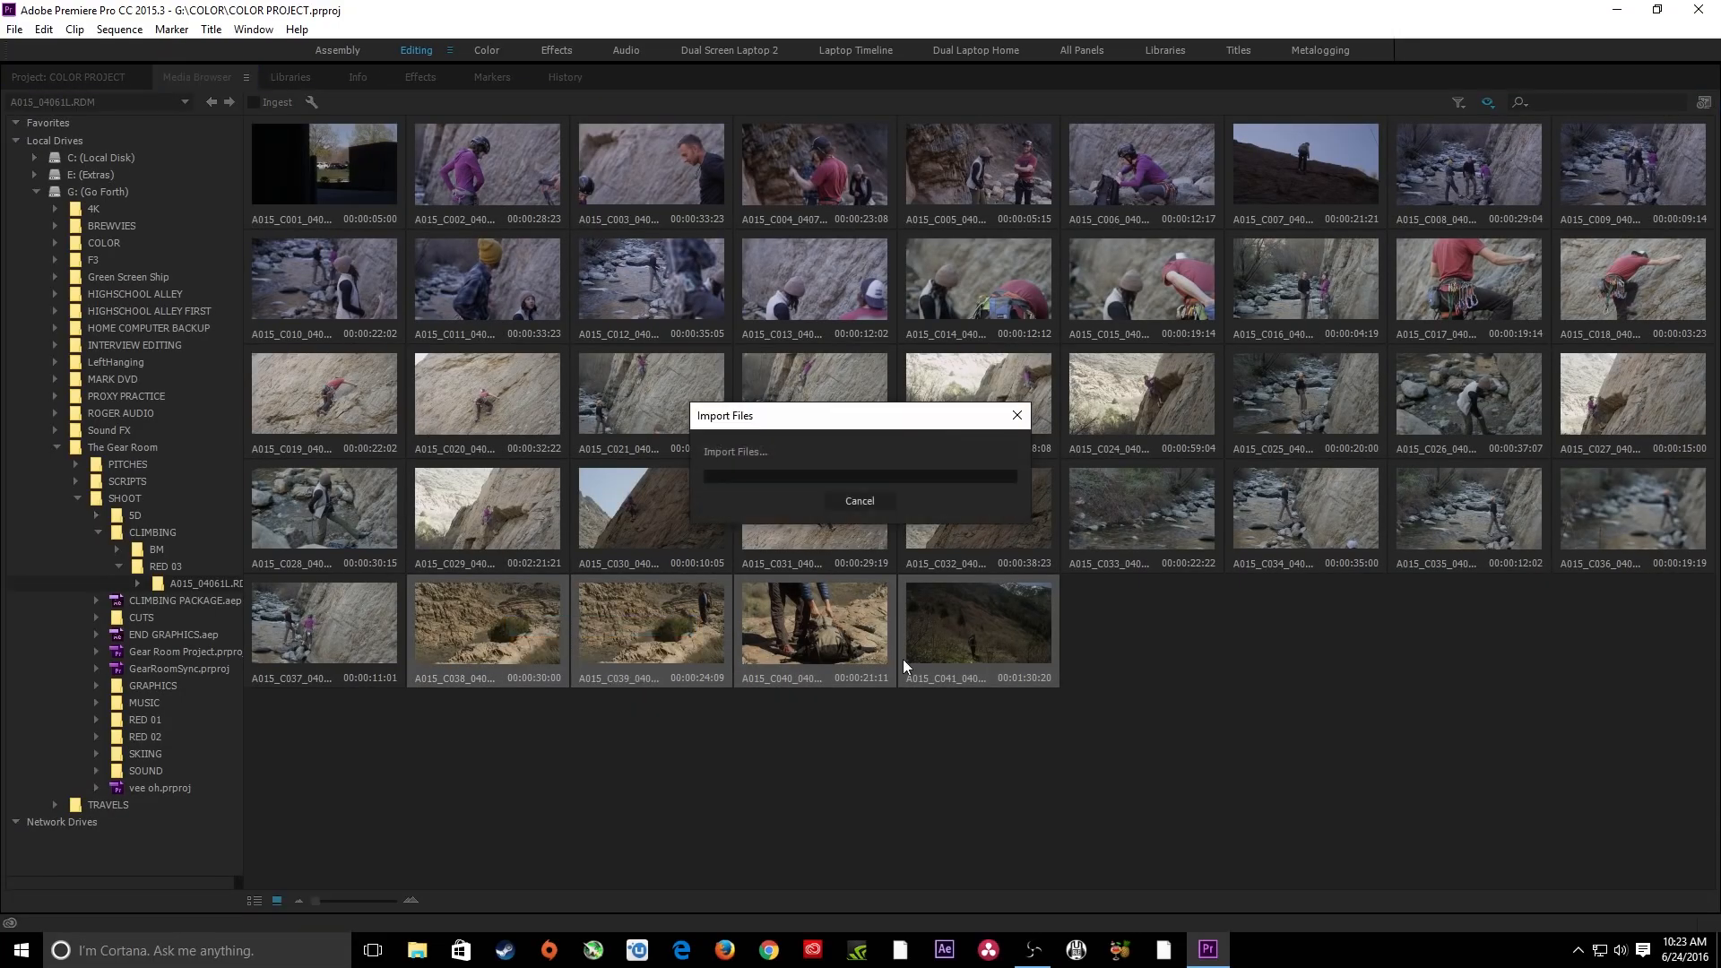
double_click(79, 80)
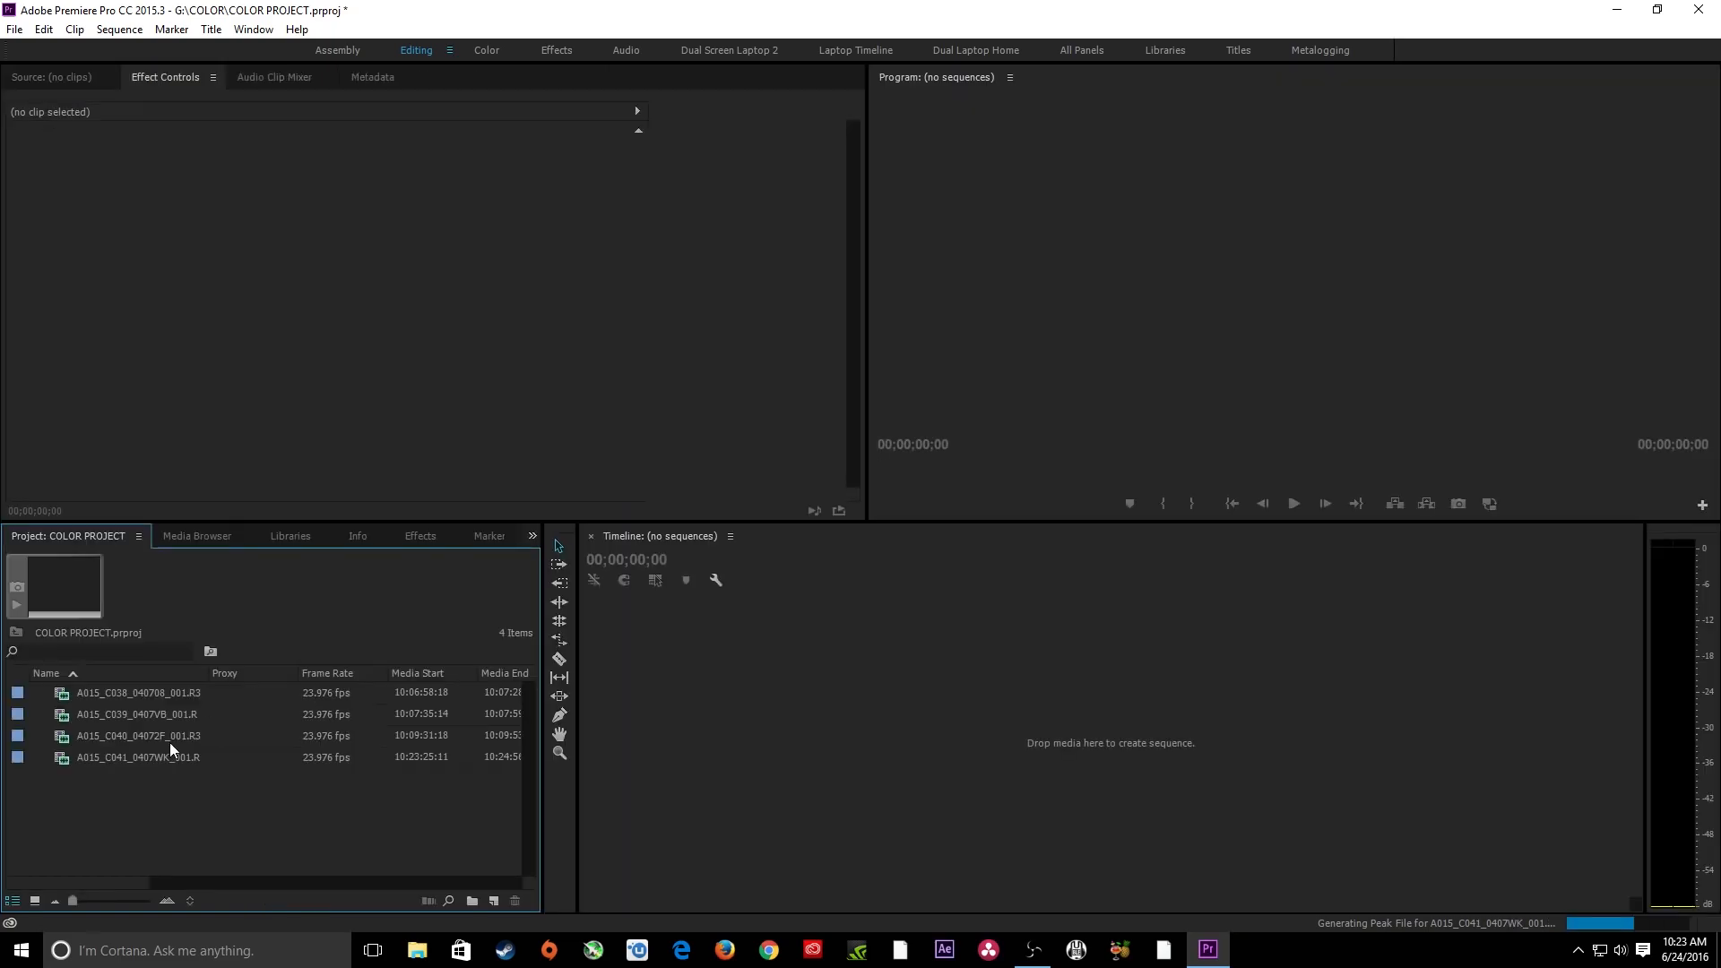
Create a sequence from A015_C038_040708_001.R3D and place a portion of A015_C041_0407WK_001.R3D followed by a portion of A015_C038 on V1.
double_click(63, 756)
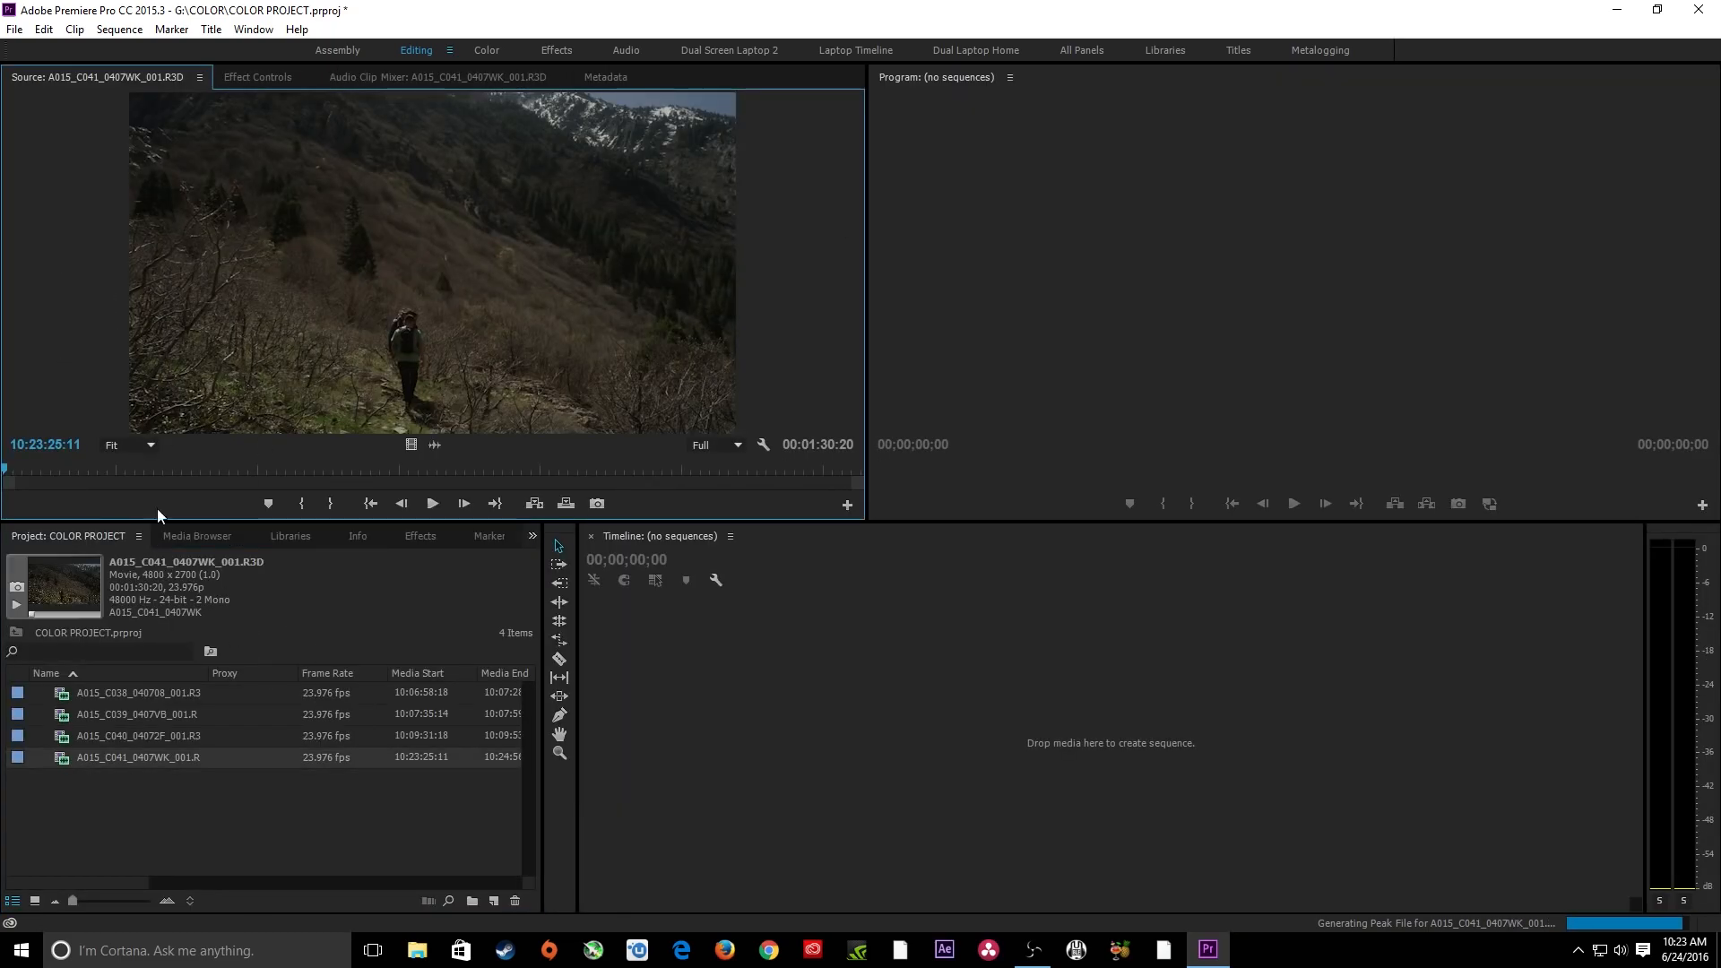
double_click(62, 694)
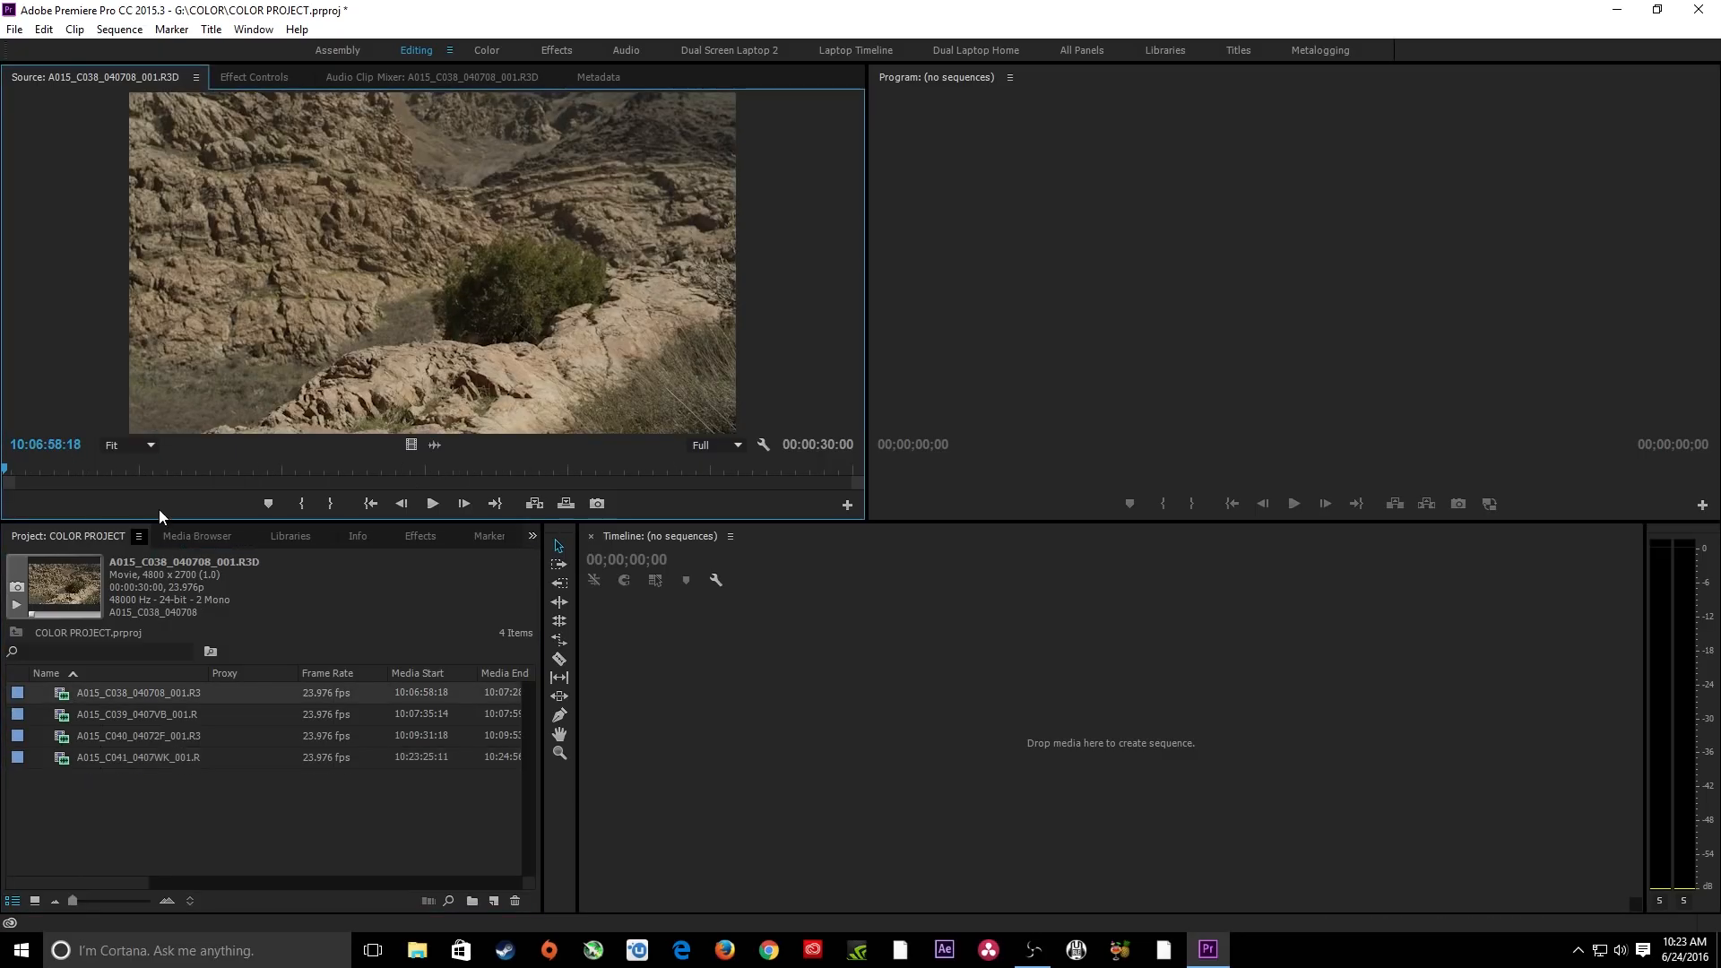
left_click_drag(331, 359, 697, 715)
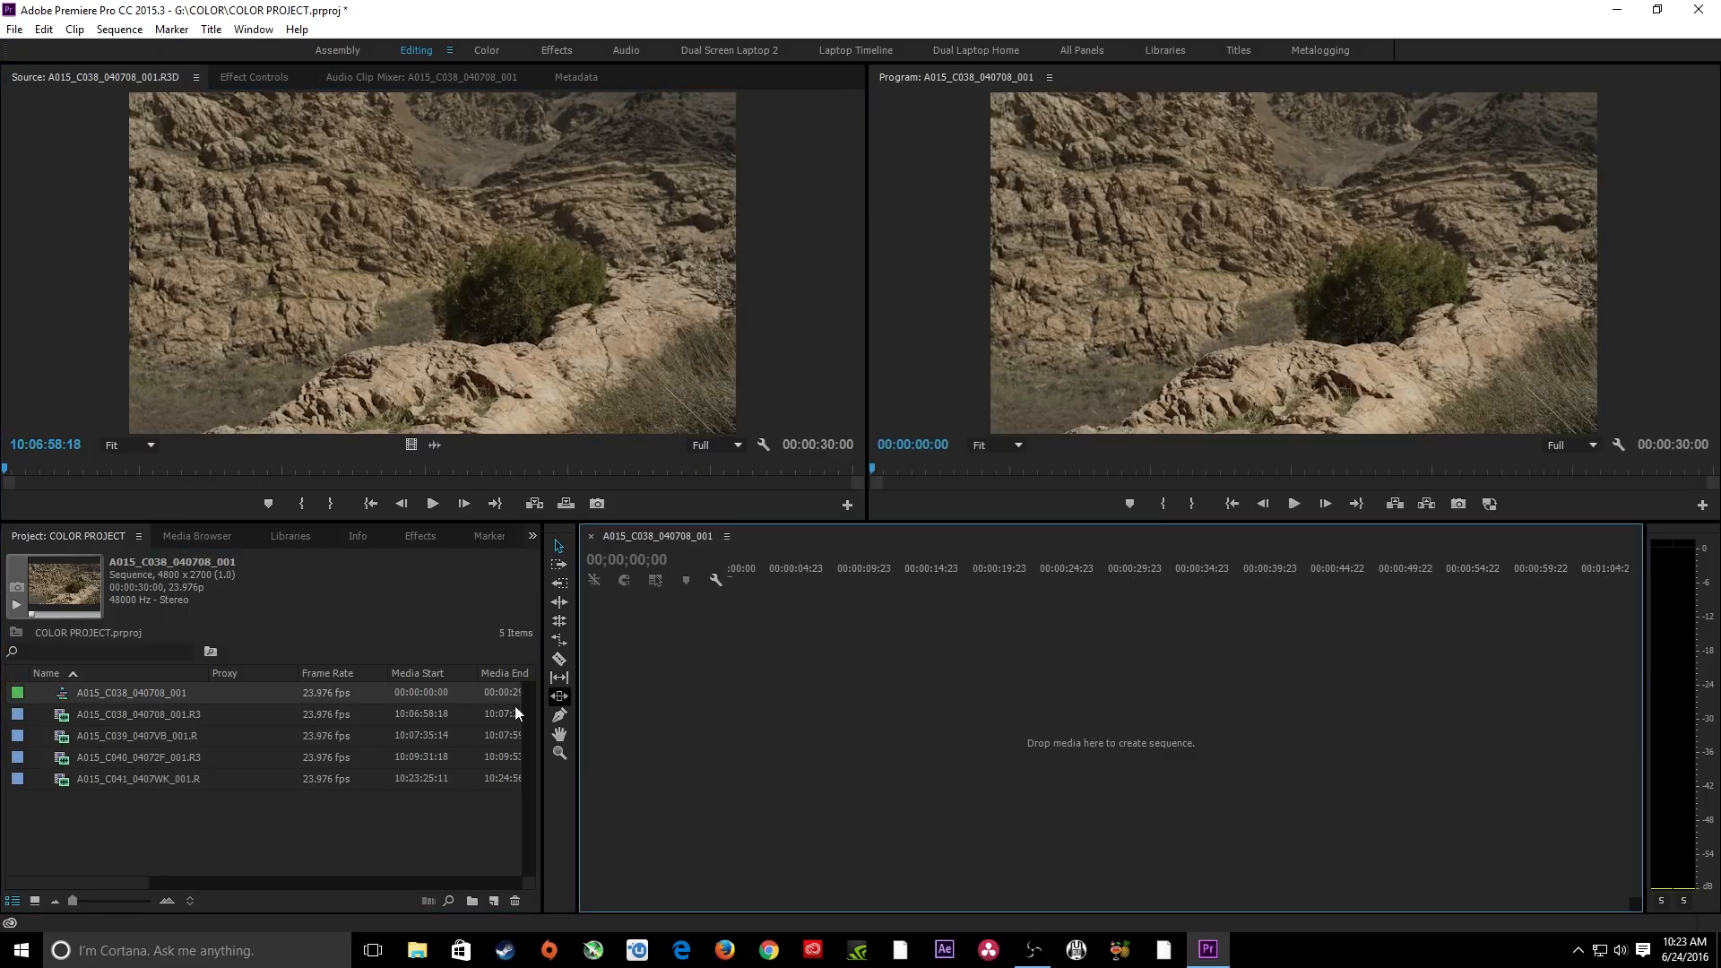
double_click(138, 779)
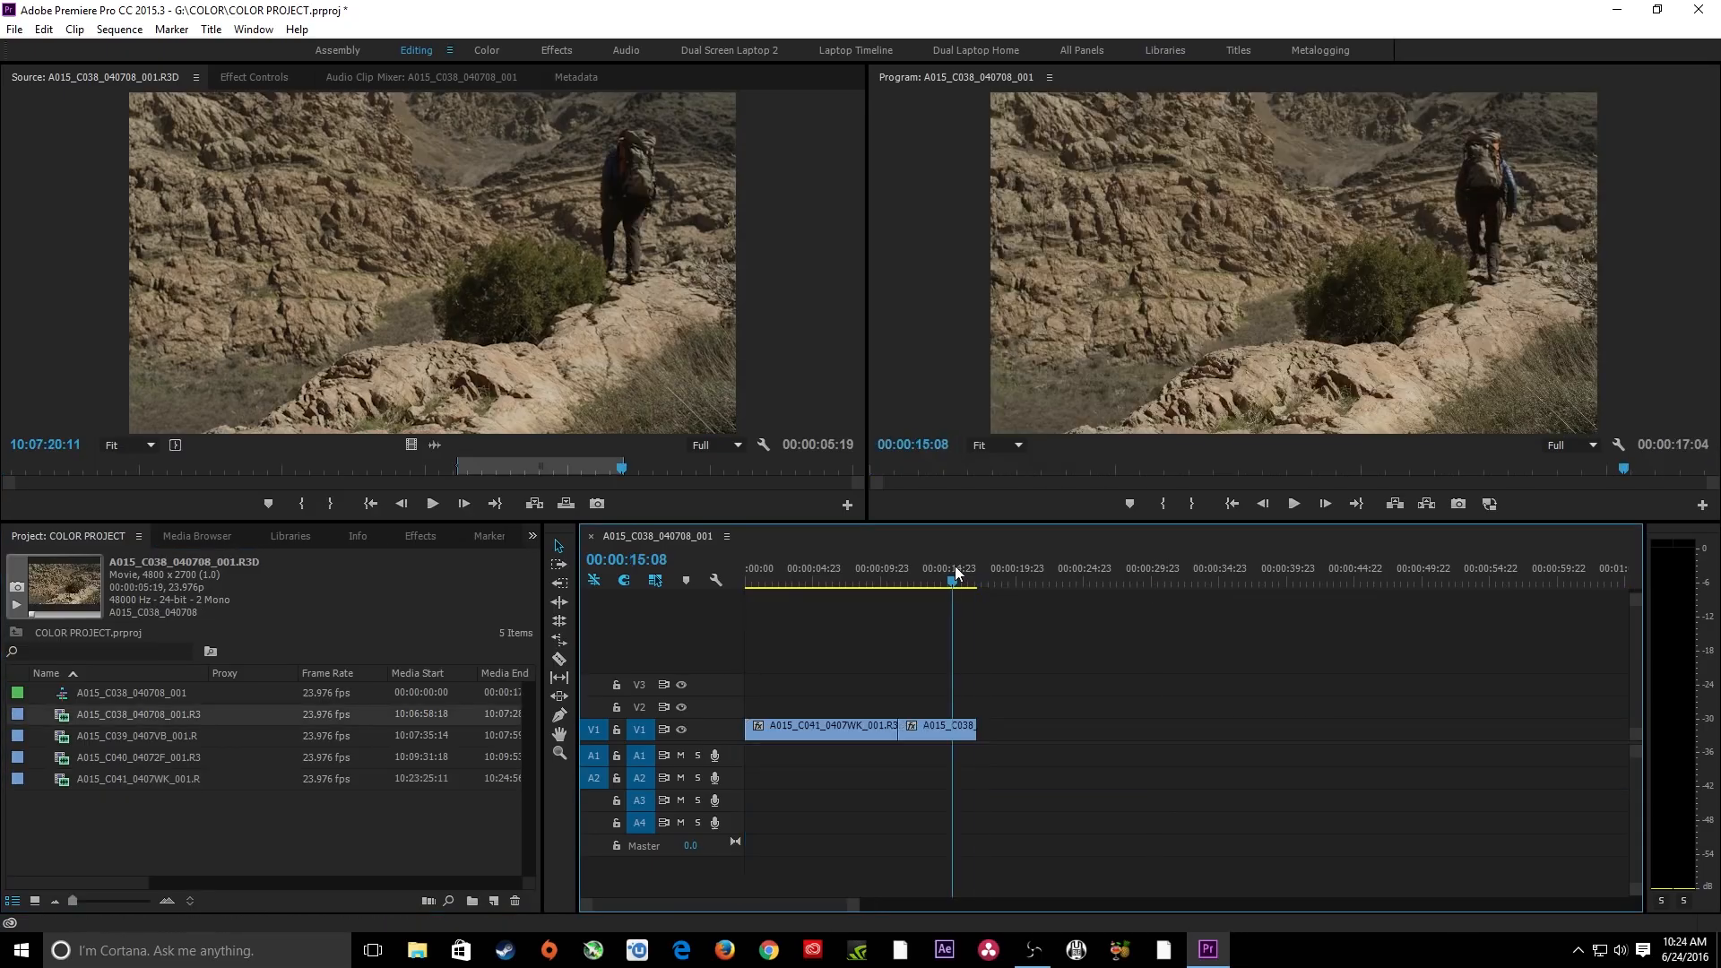
Set the Program monitor's playback resolution to 1/4 and briefly play the sequence from about 00:00:07:05.
key("Left")
left_click(1576, 446)
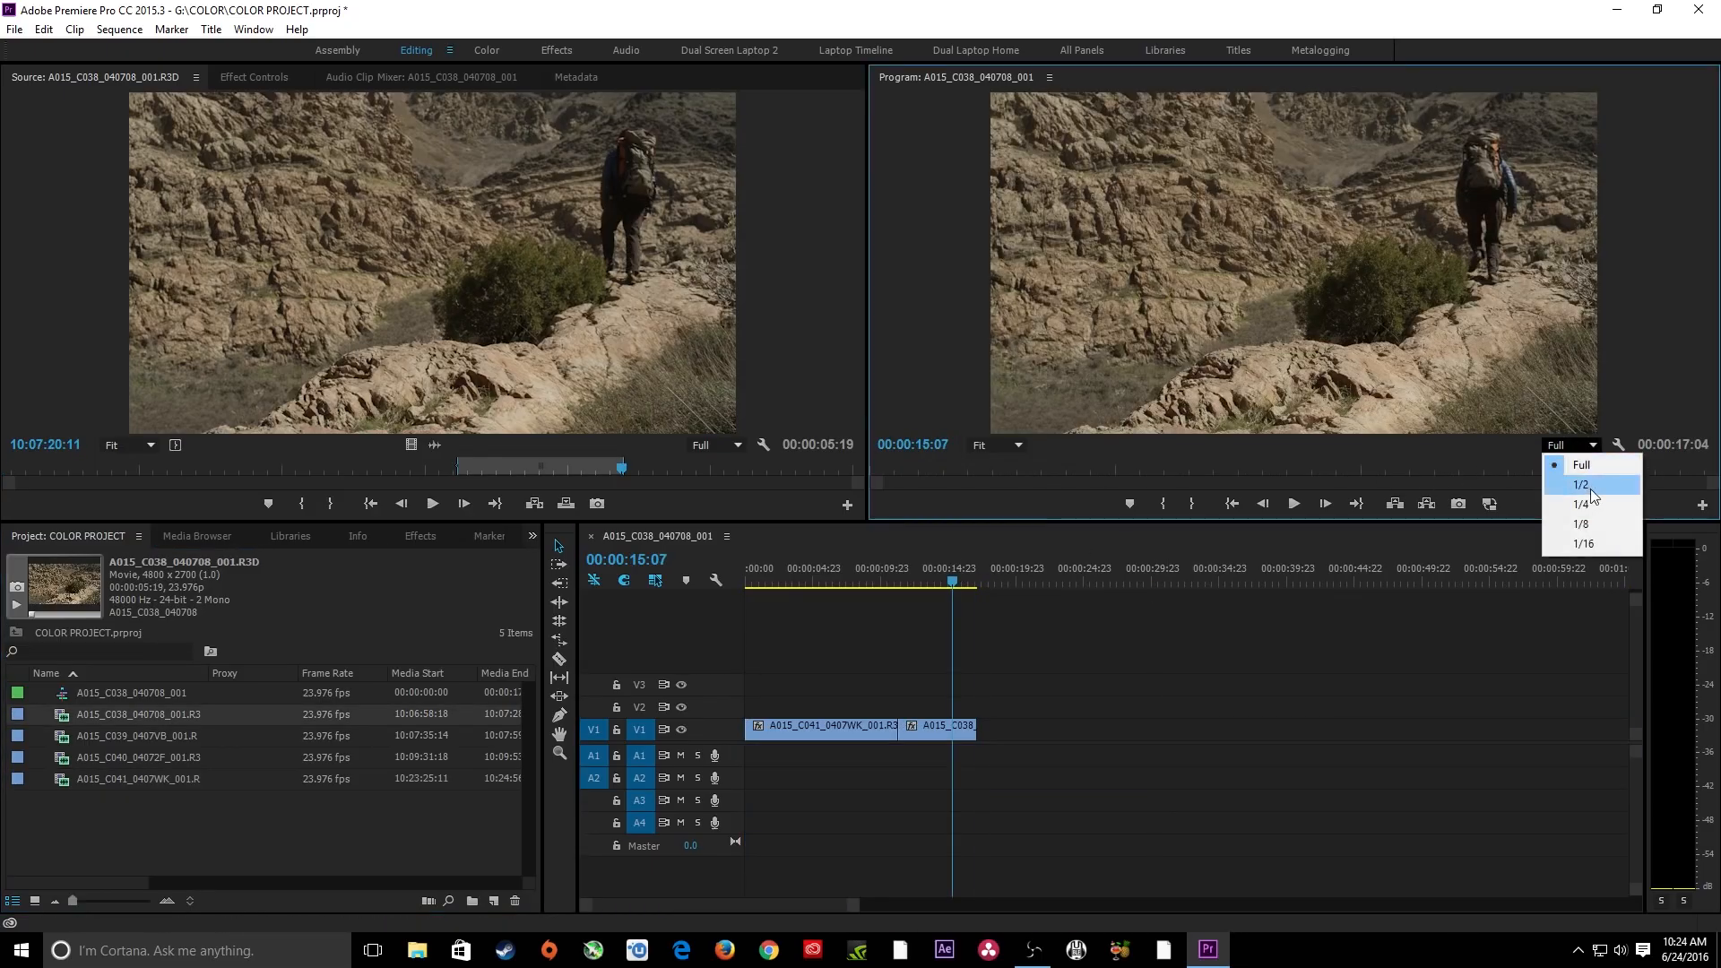
left_click(1581, 505)
left_click(842, 586)
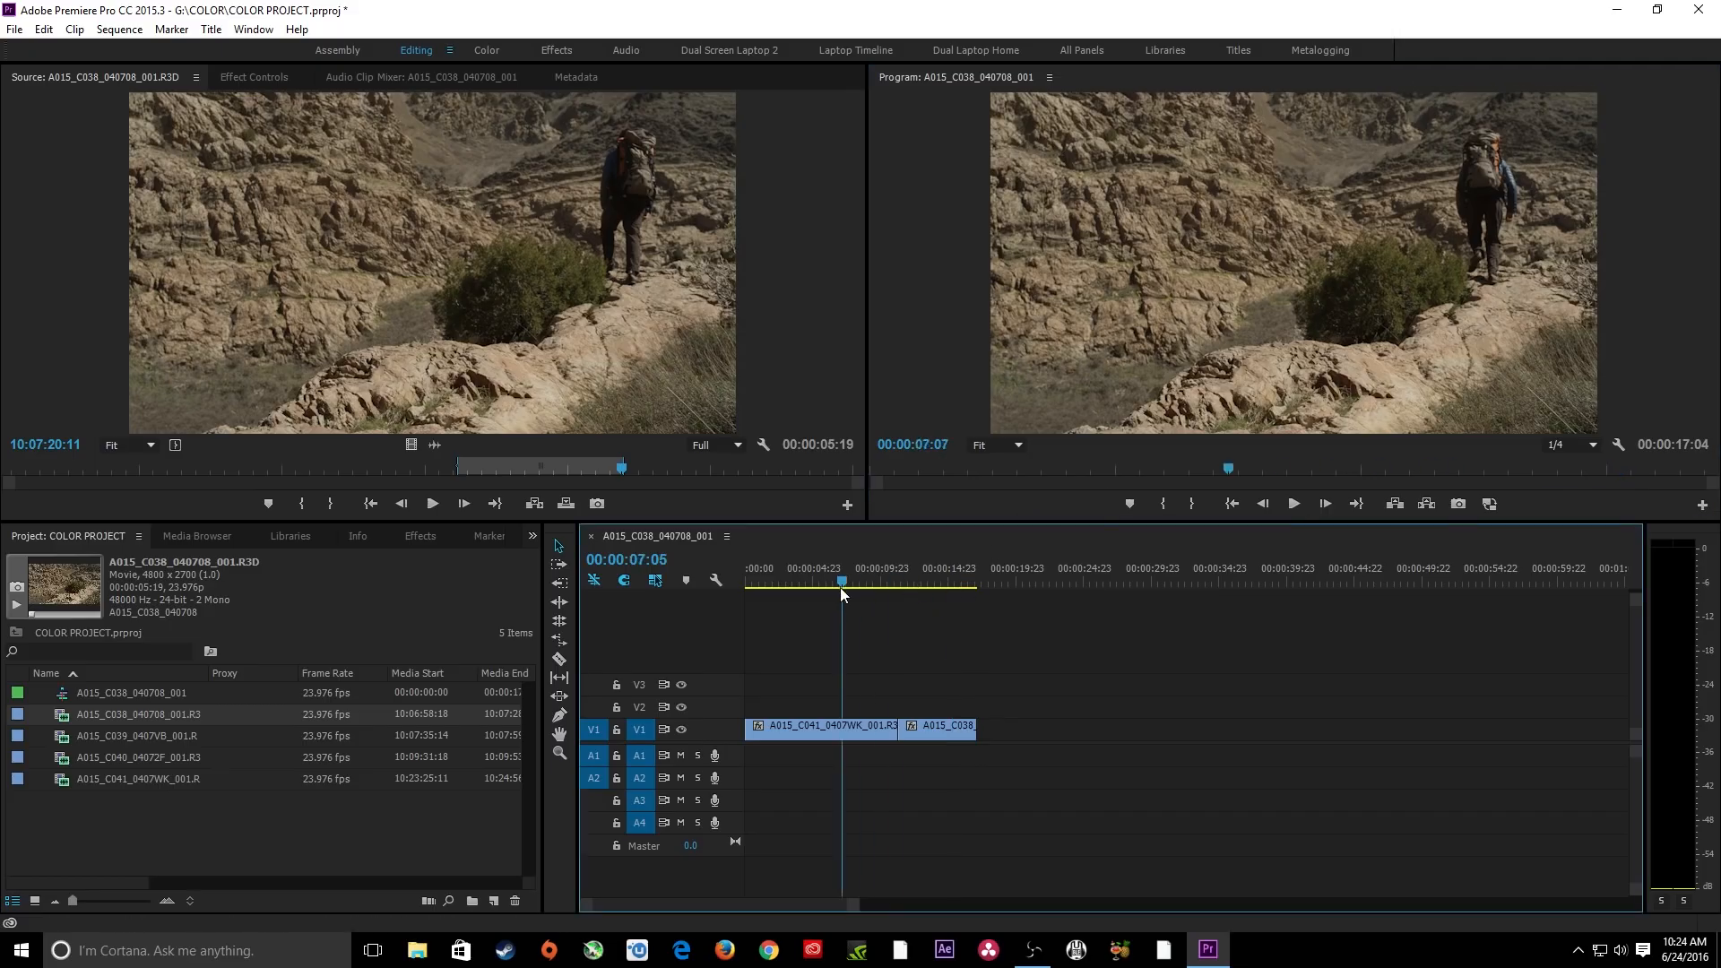
key("space")
key("space")
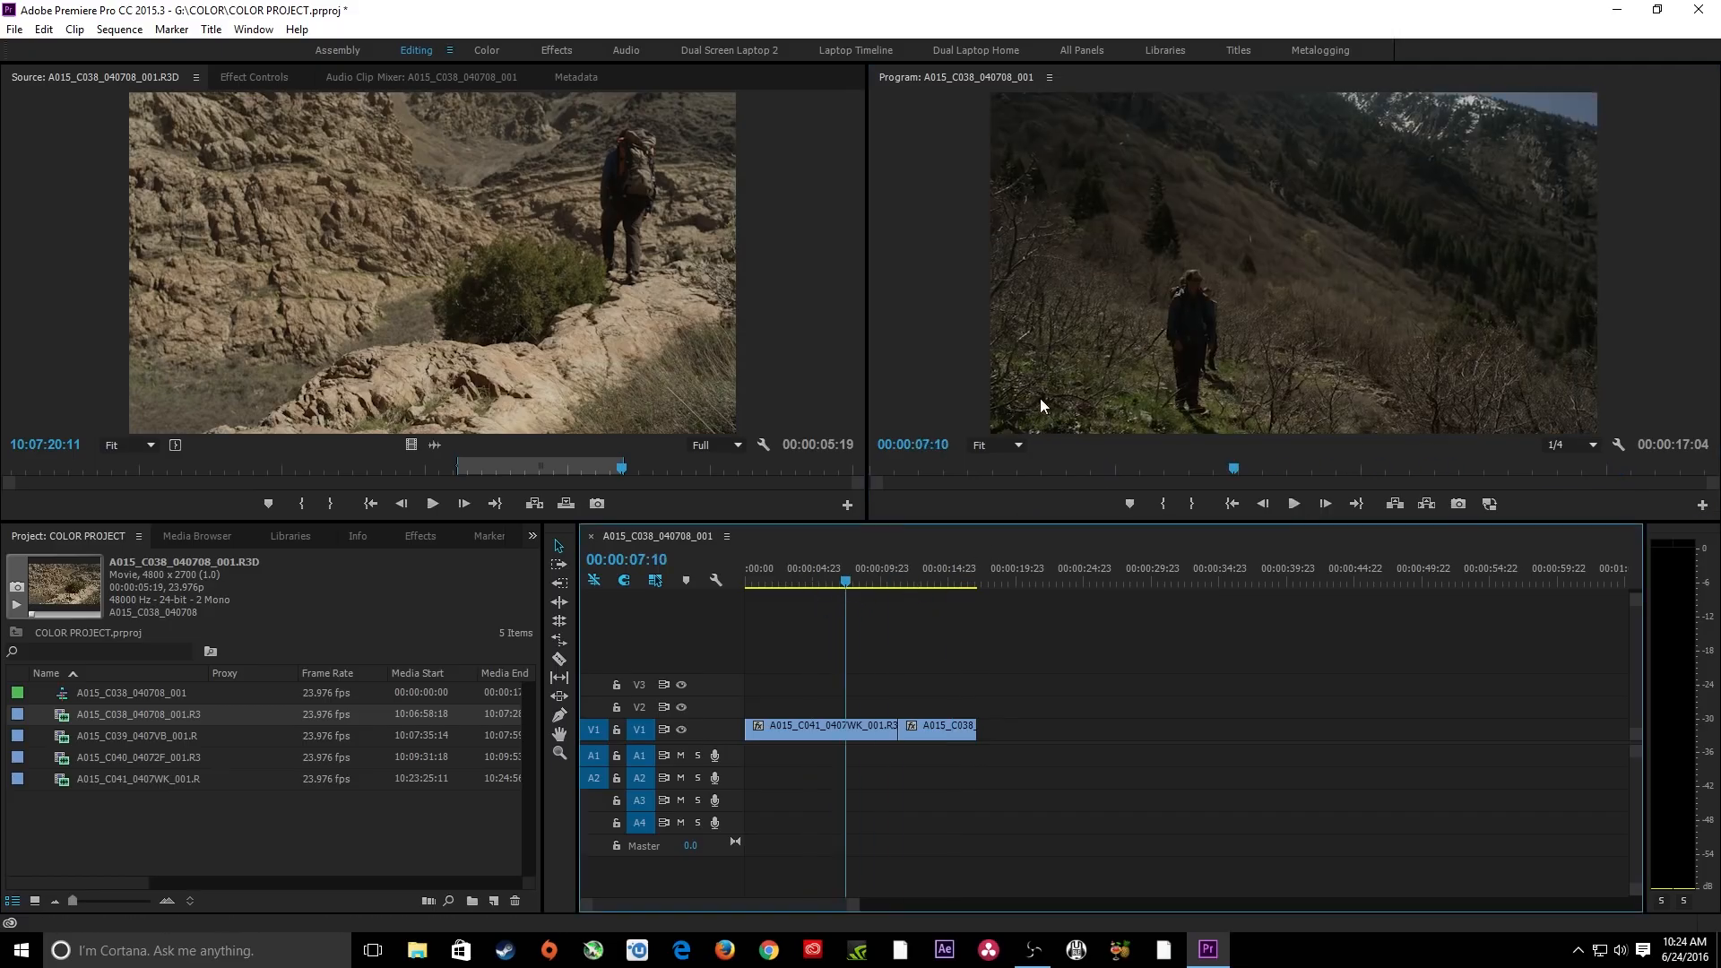
Set Tint to 0 in the master-clip RED Source Settings of the A015_C041 clip.
left_click(820, 722)
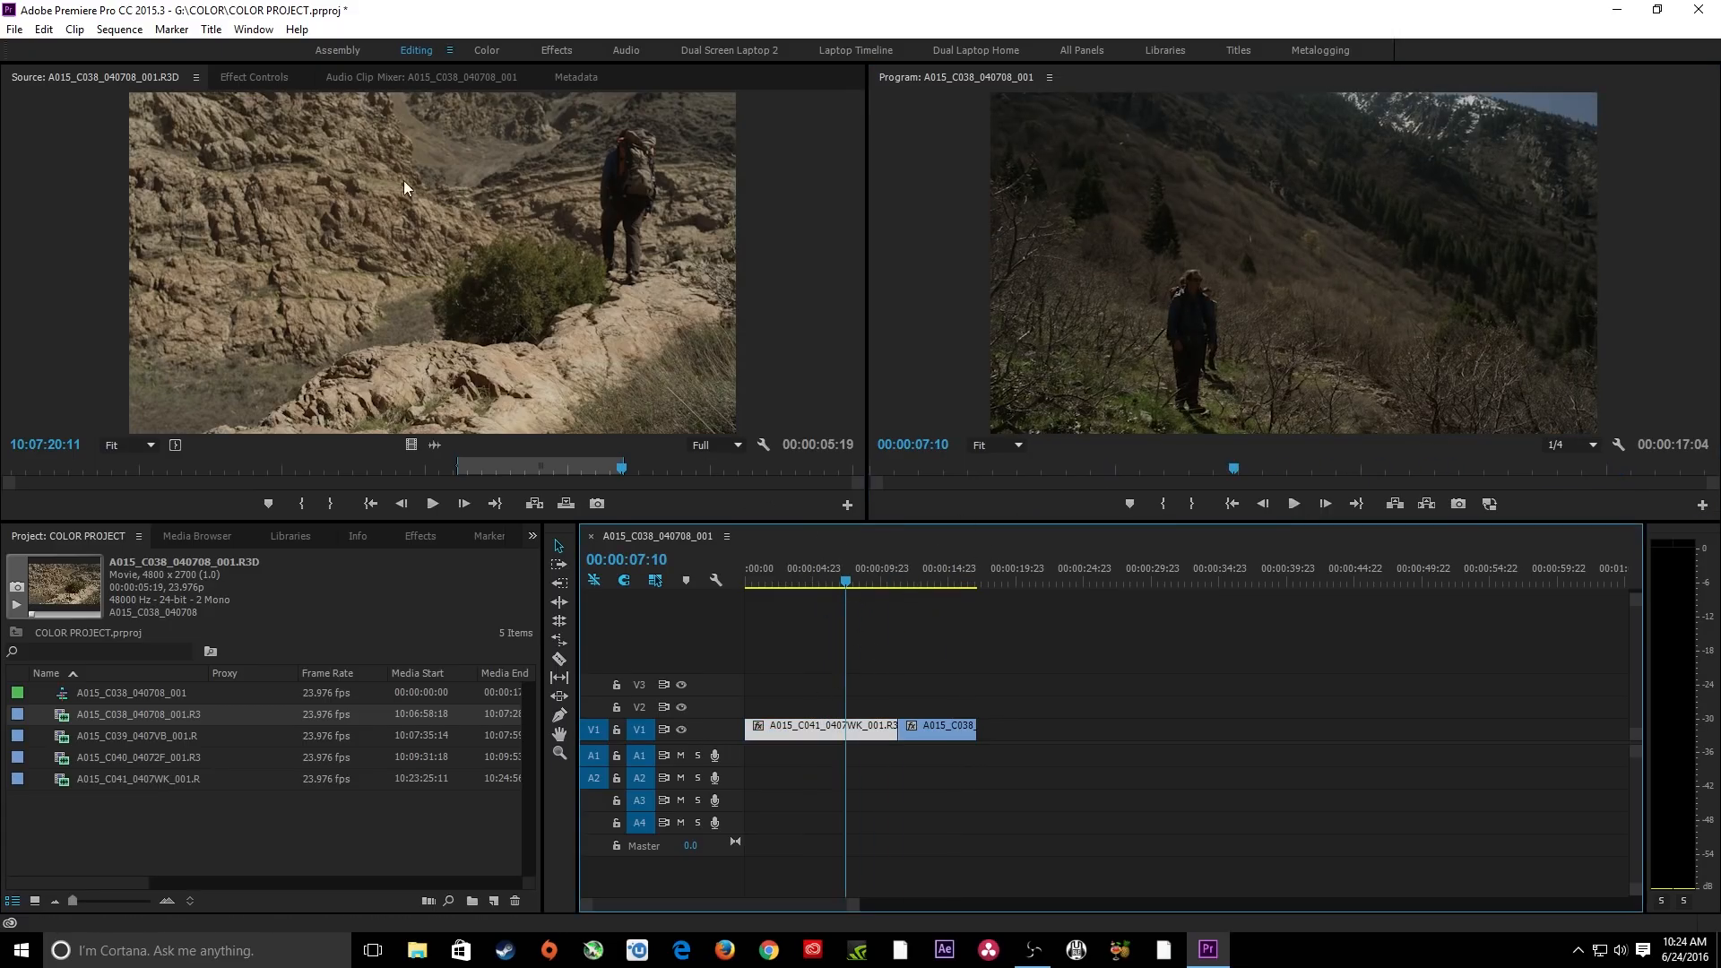
left_click(243, 77)
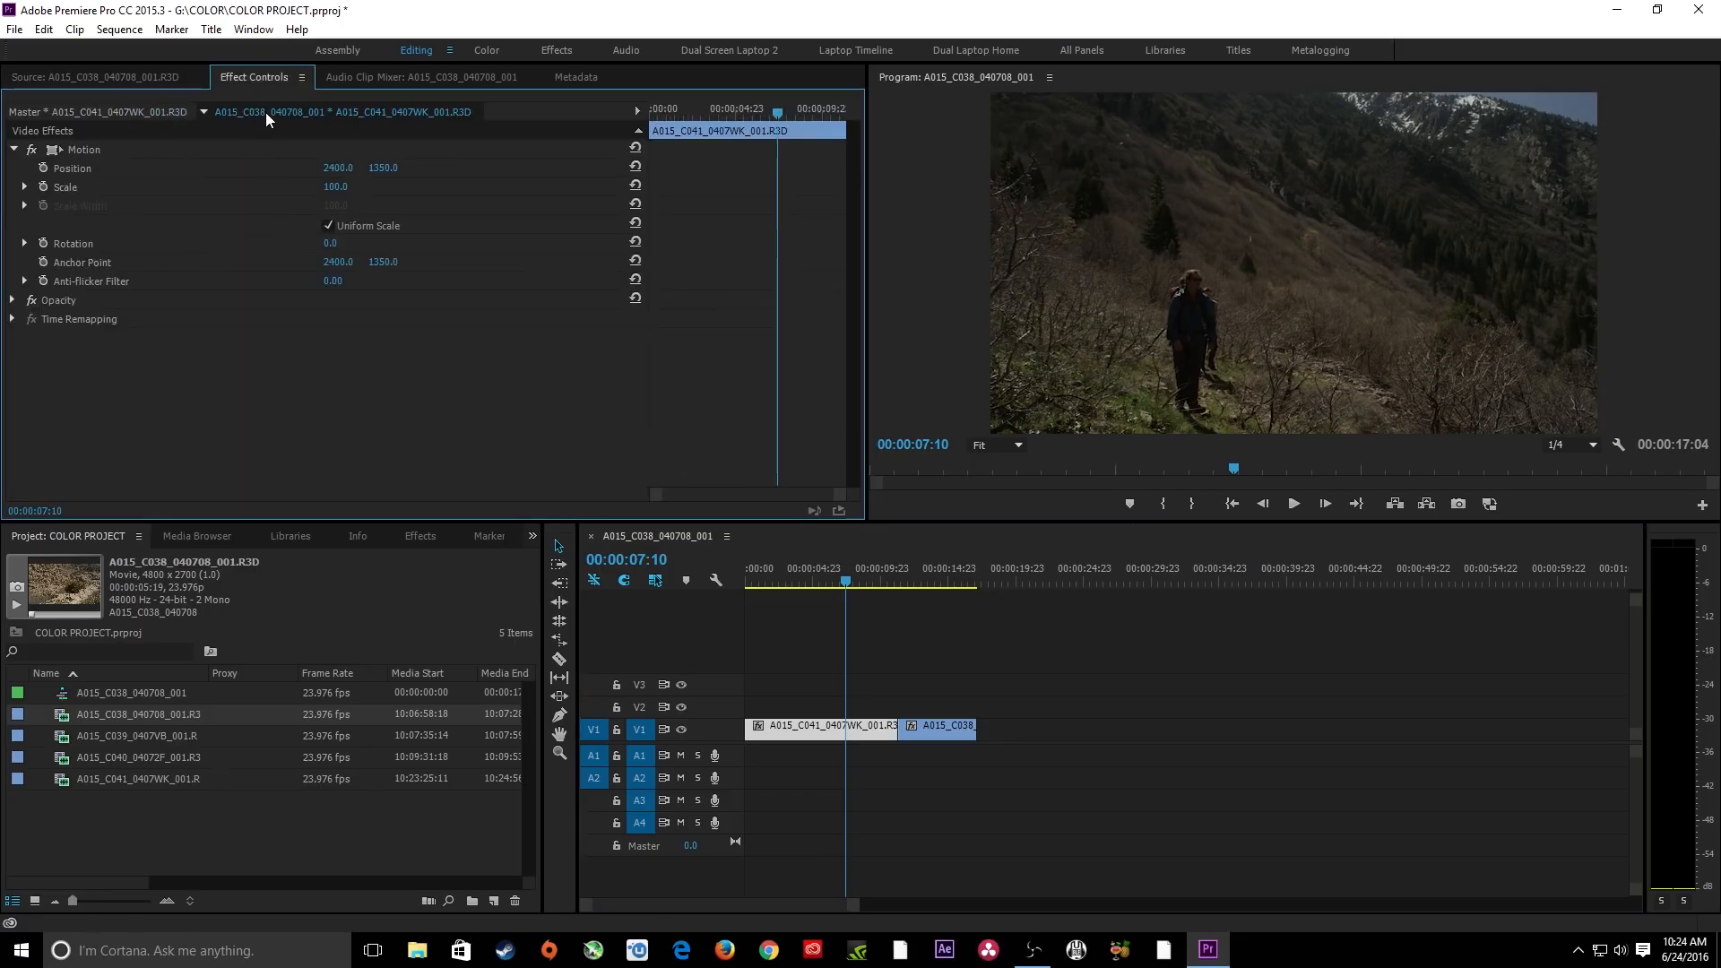
left_click(180, 112)
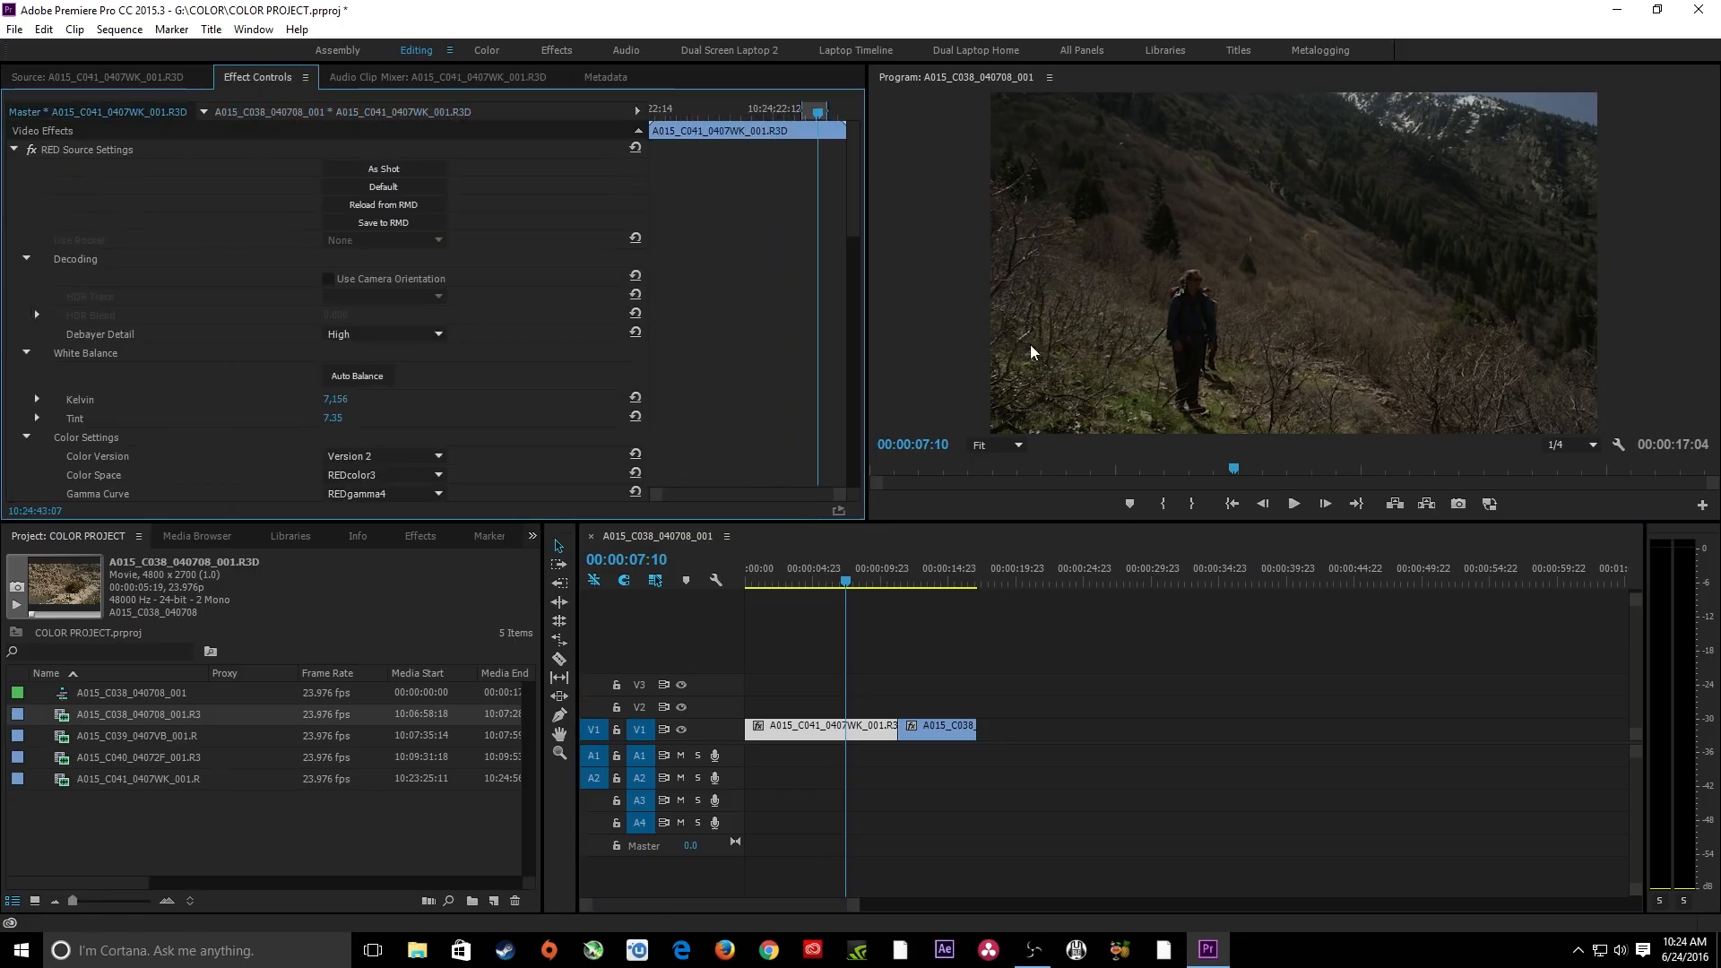
left_click(269, 112)
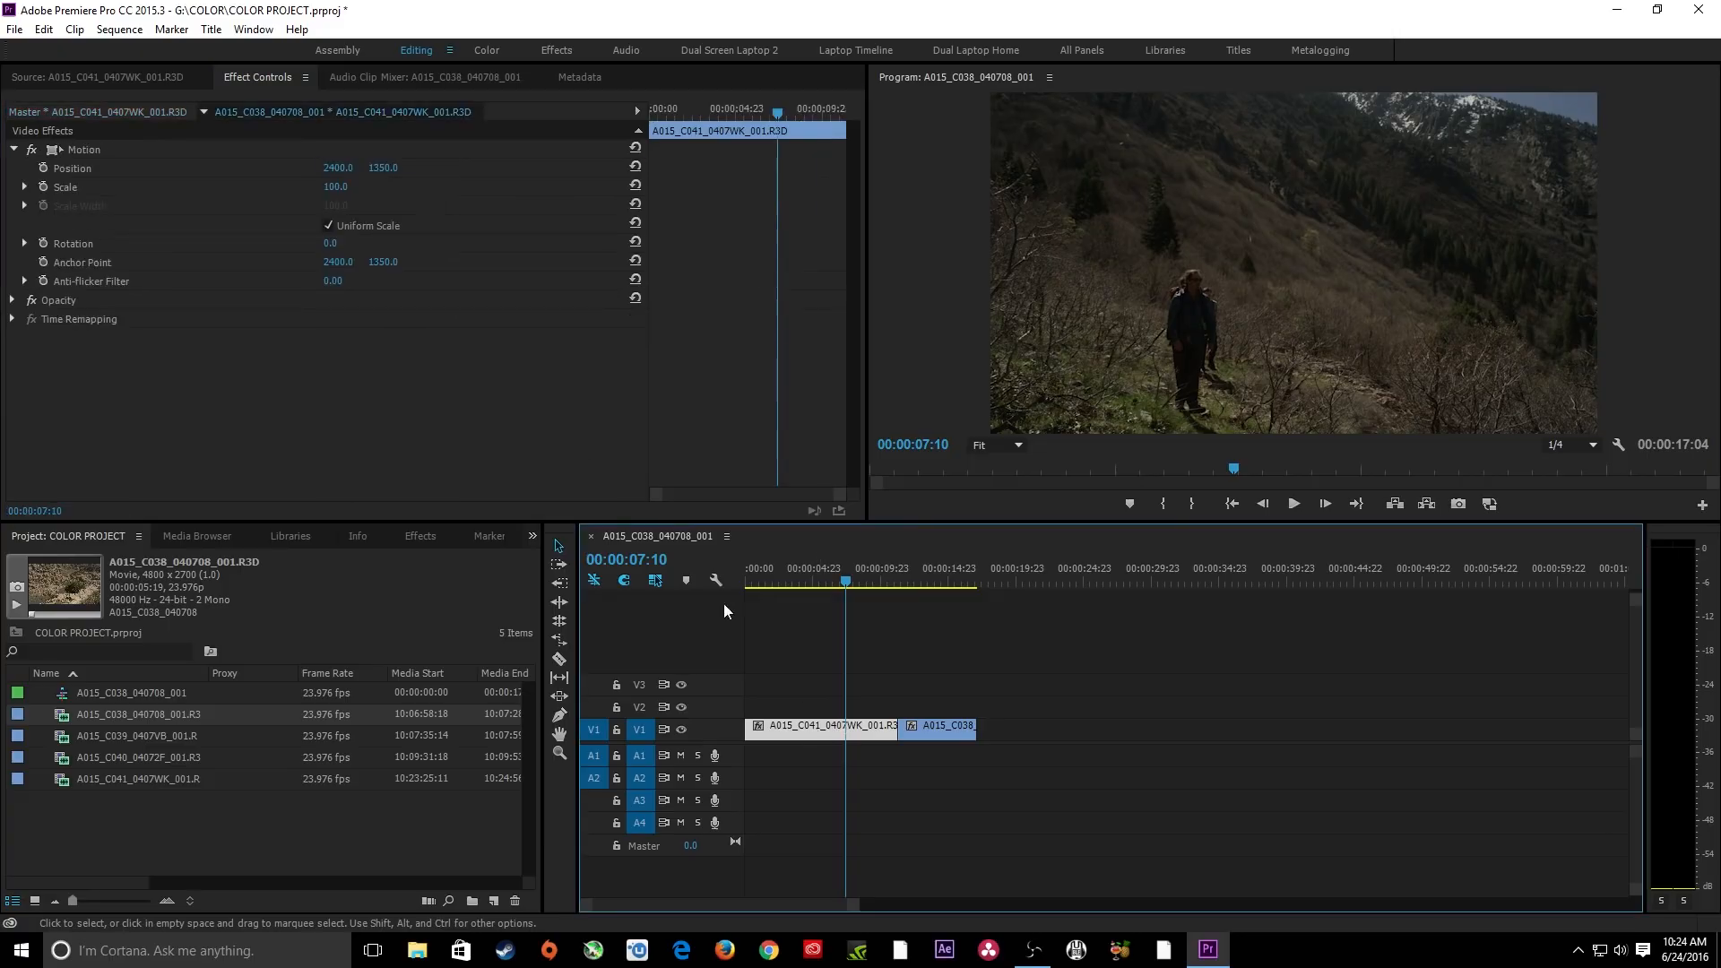
left_click(95, 111)
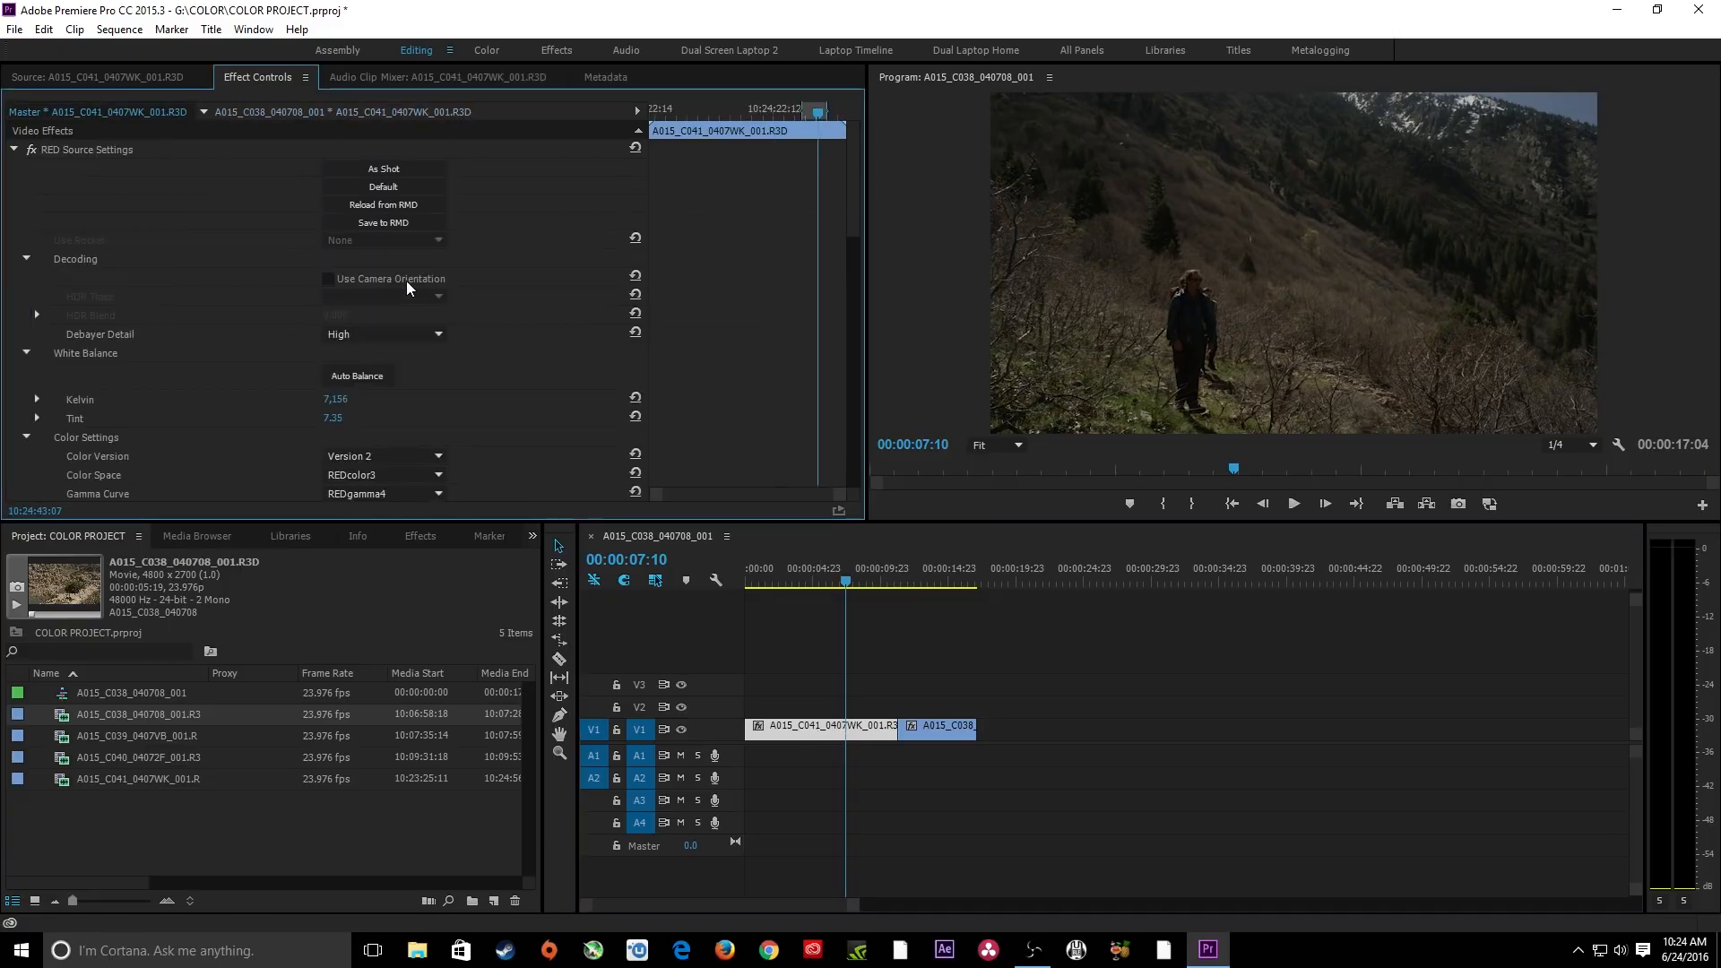
scroll(409, 332, "down", 4)
left_click(354, 241)
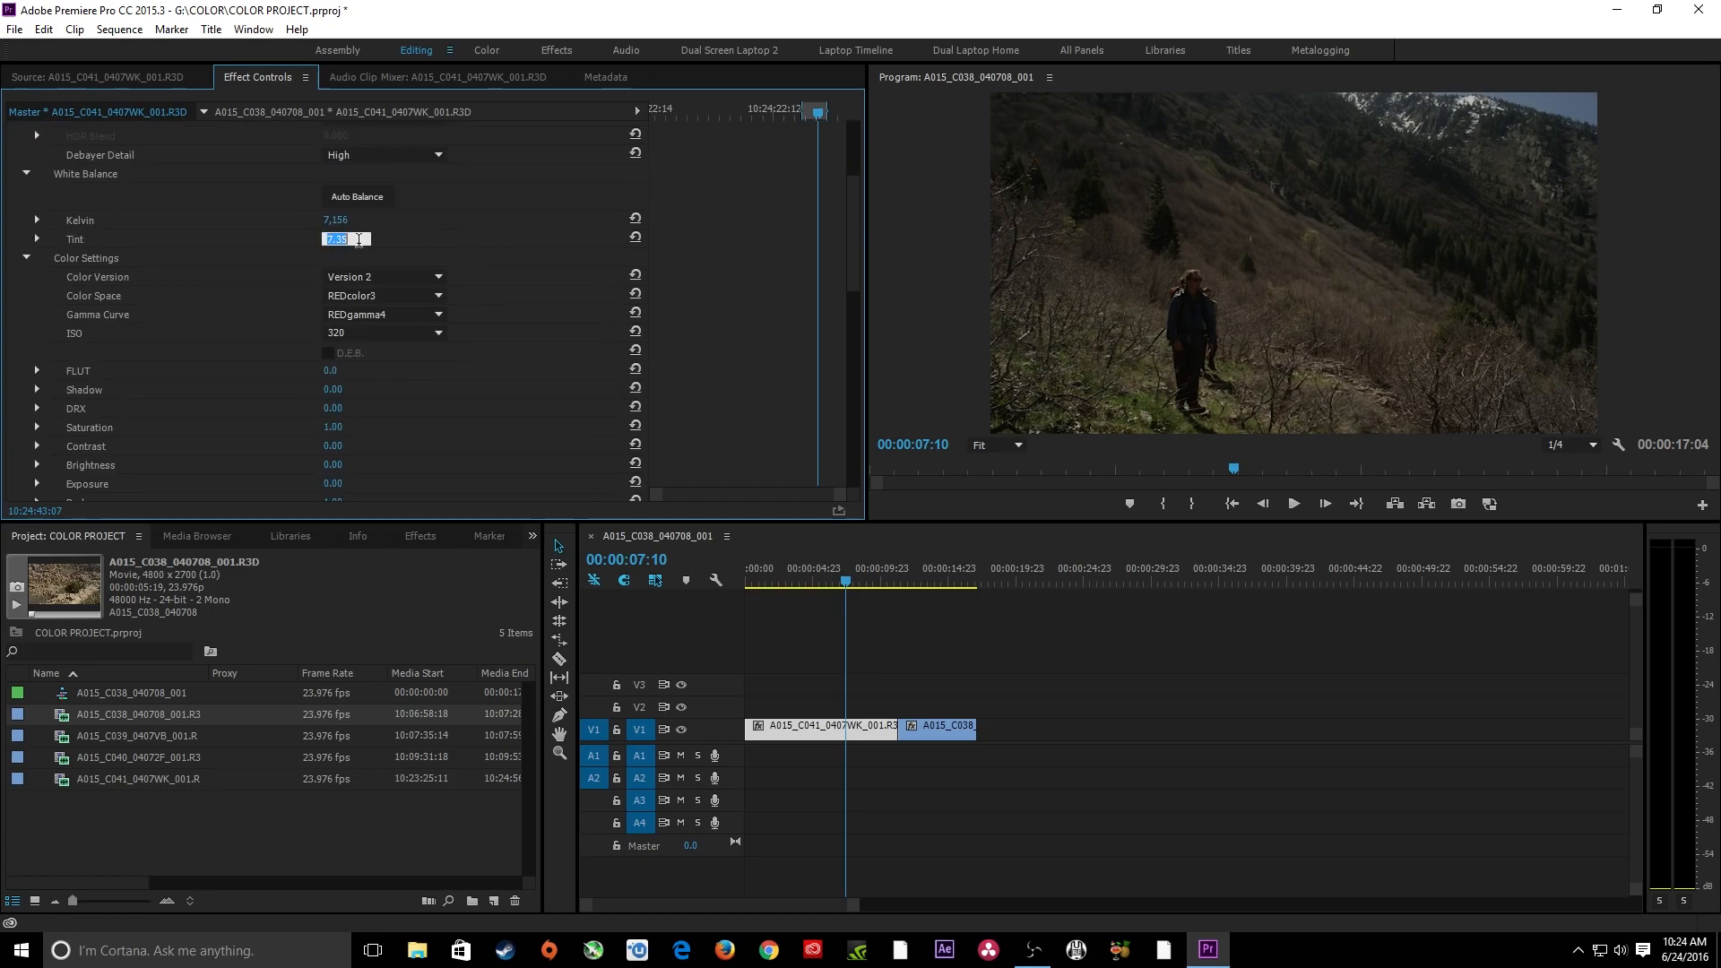
type("0")
key("Return")
Set the A015_C041 clip's ISO to 640 in its RED Source Settings and check another frame of the shot.
left_click_drag(849, 230, 850, 265)
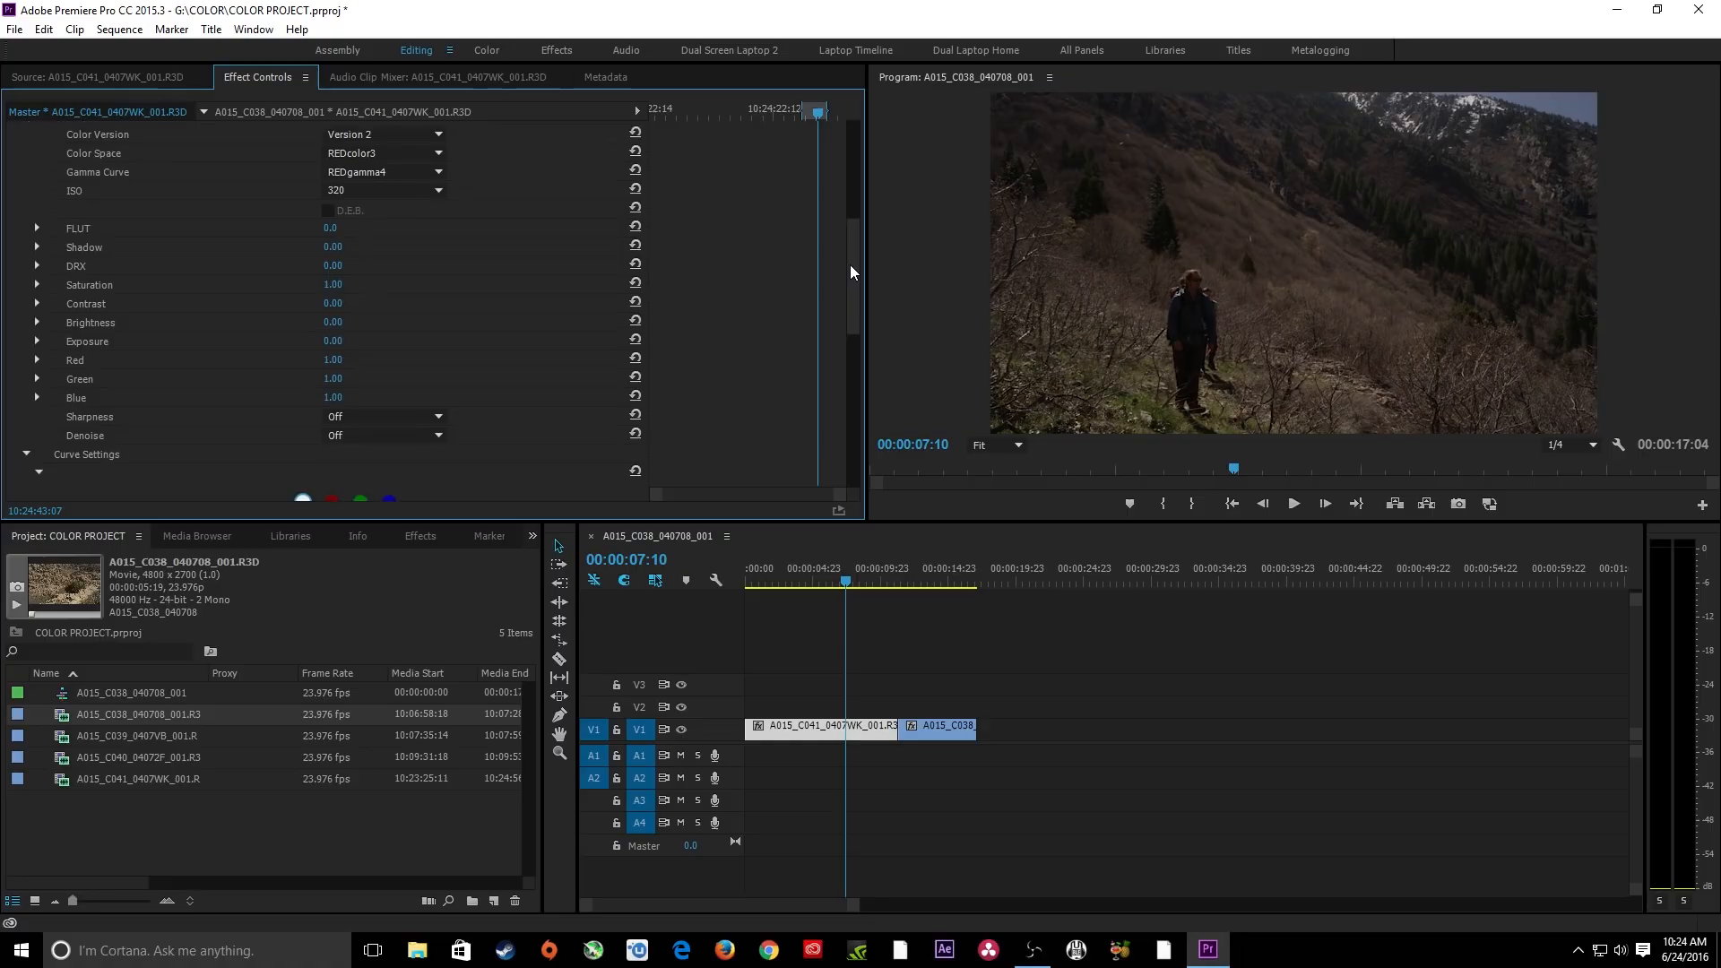
scroll(435, 394, "up", 4)
left_click(420, 385)
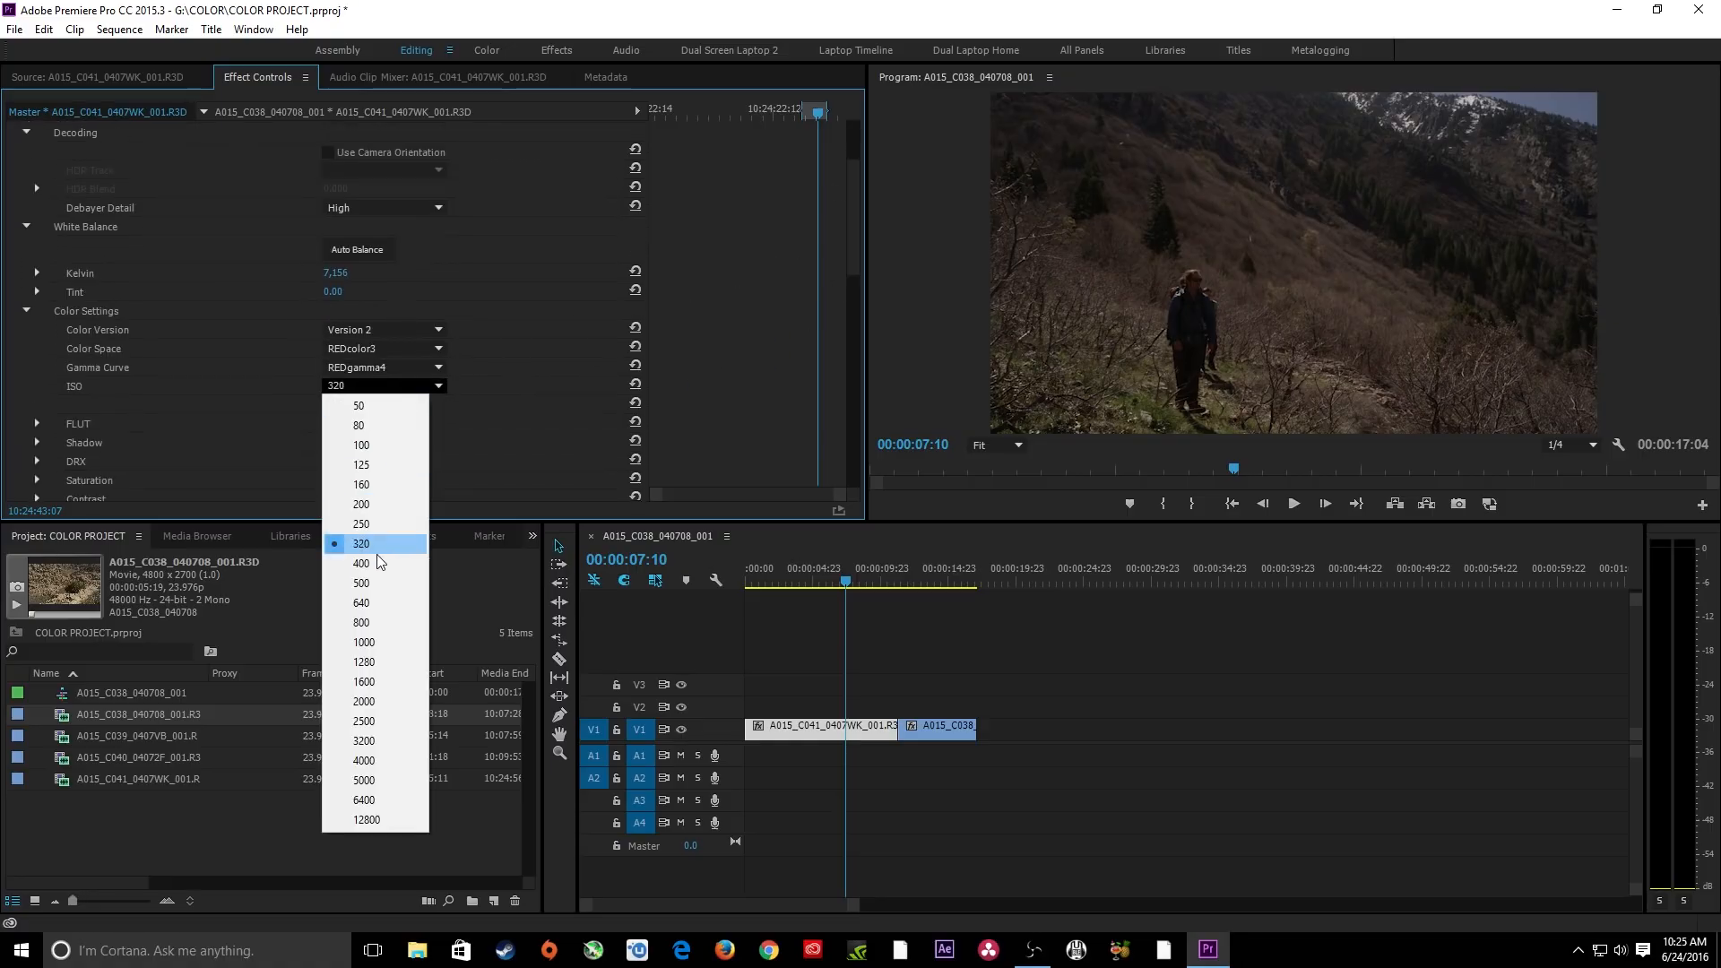
left_click(365, 609)
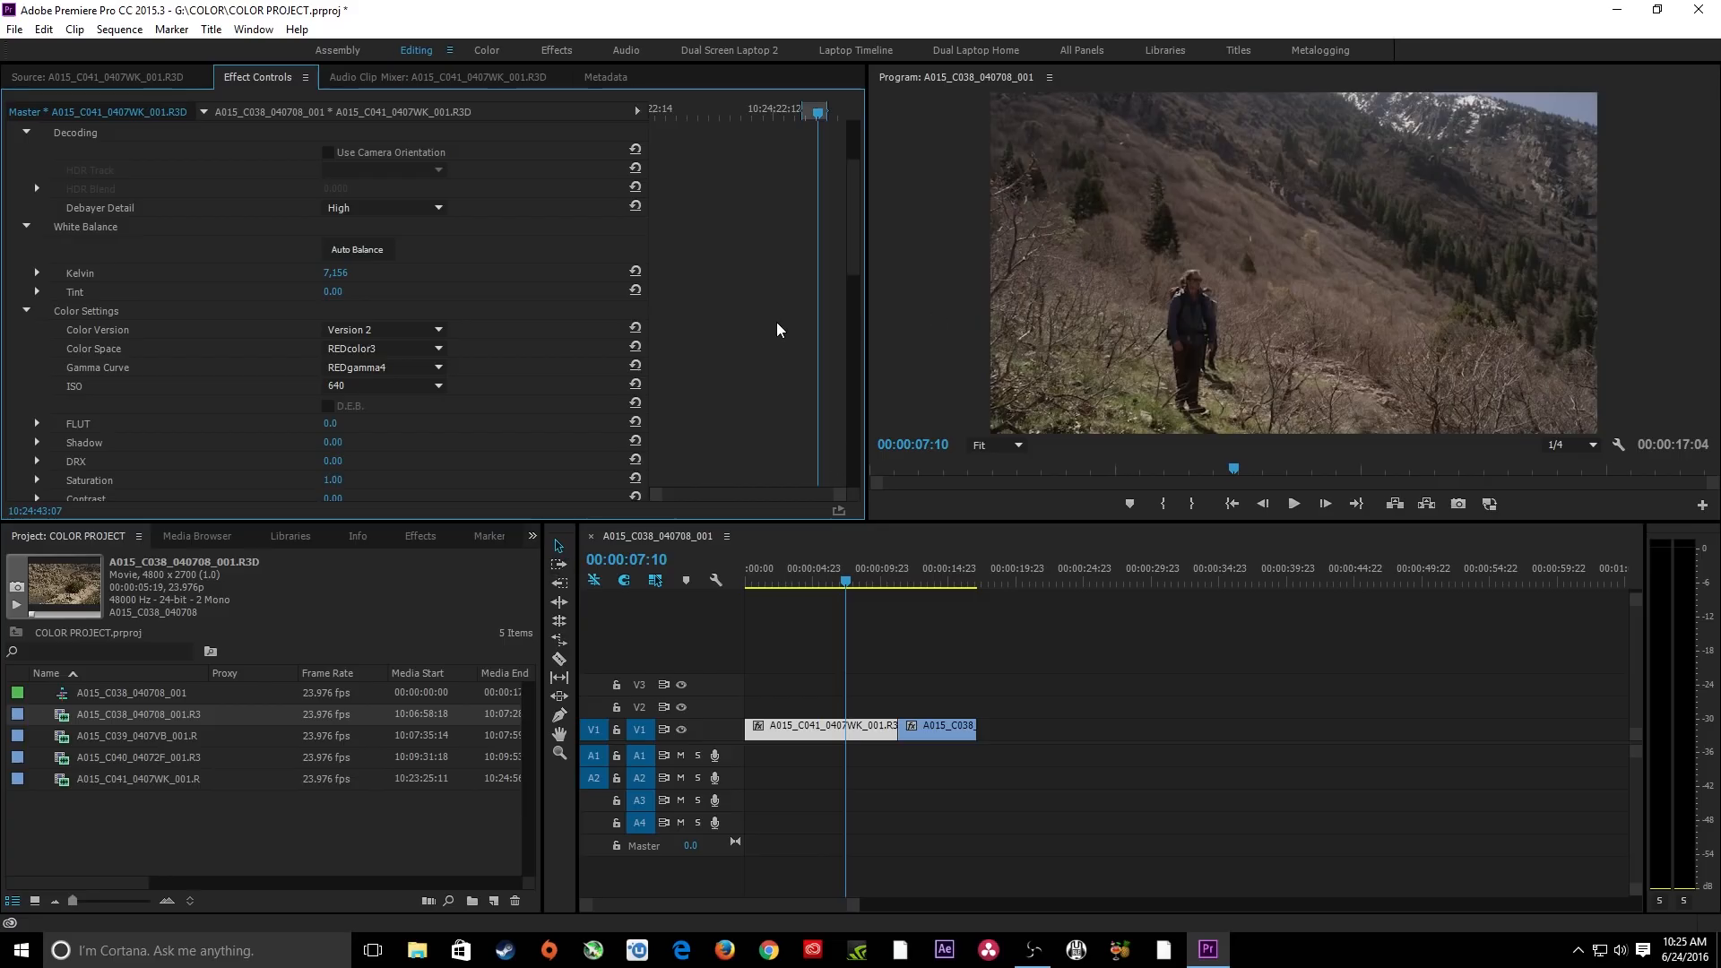
left_click(852, 581)
left_click(1027, 700)
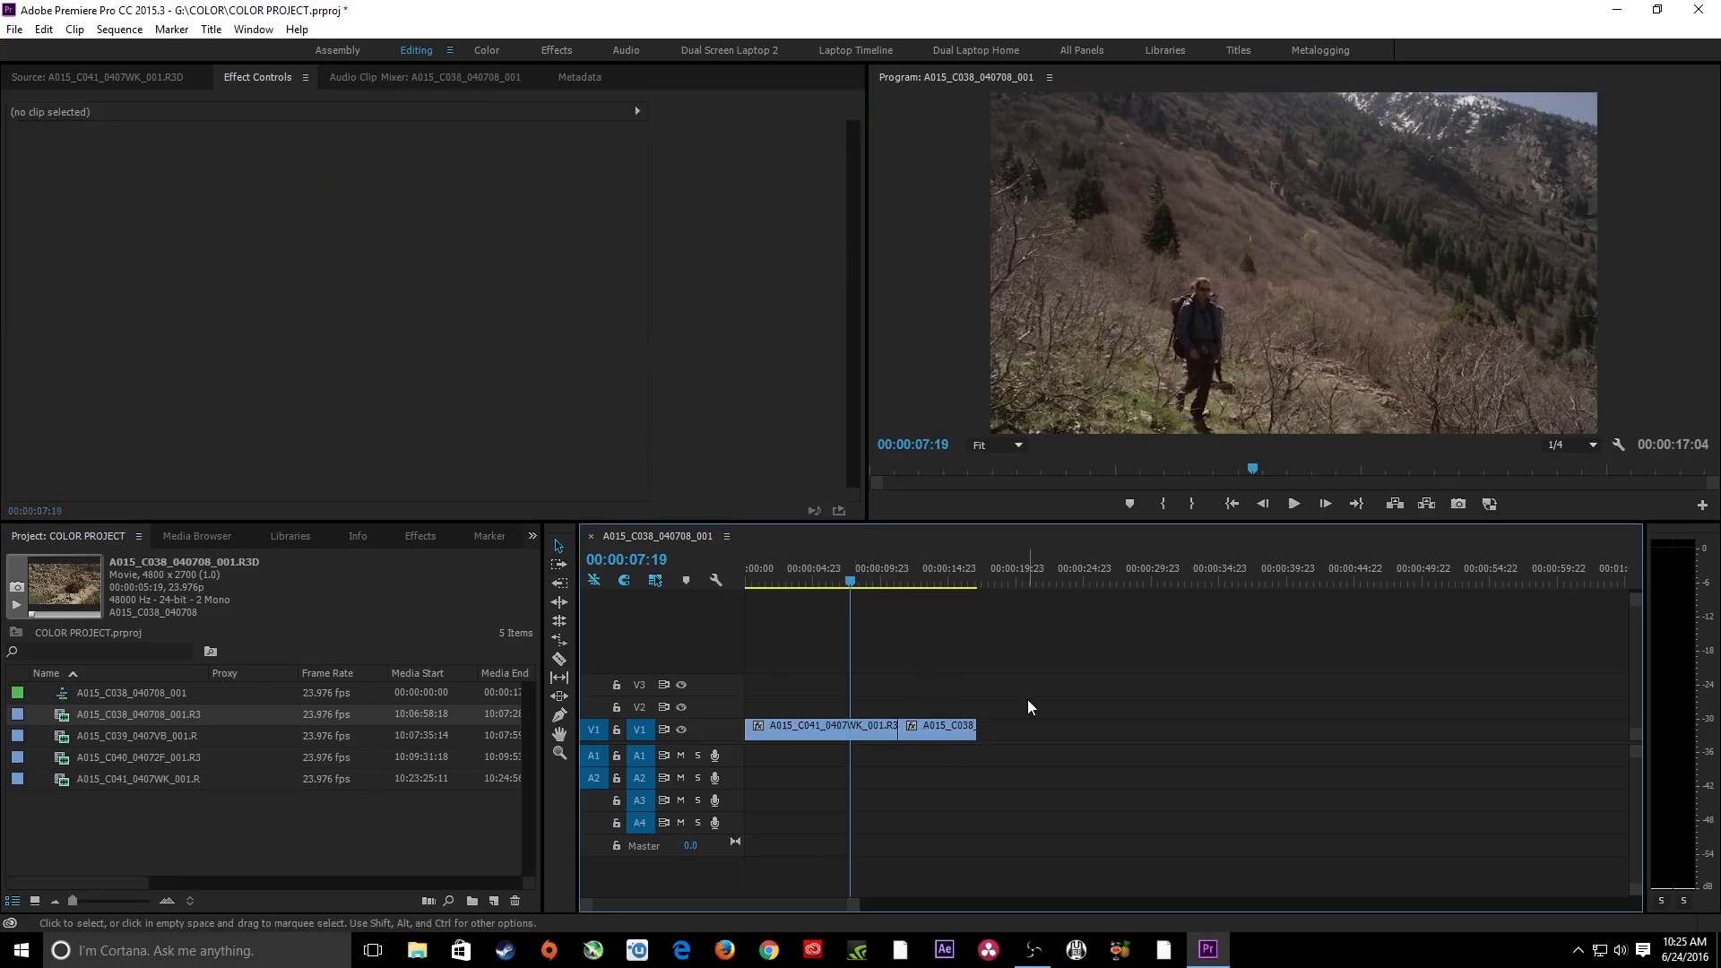
Expand the Lumetri HSL Secondary controls in the Color workspace and save the project.
left_click(489, 51)
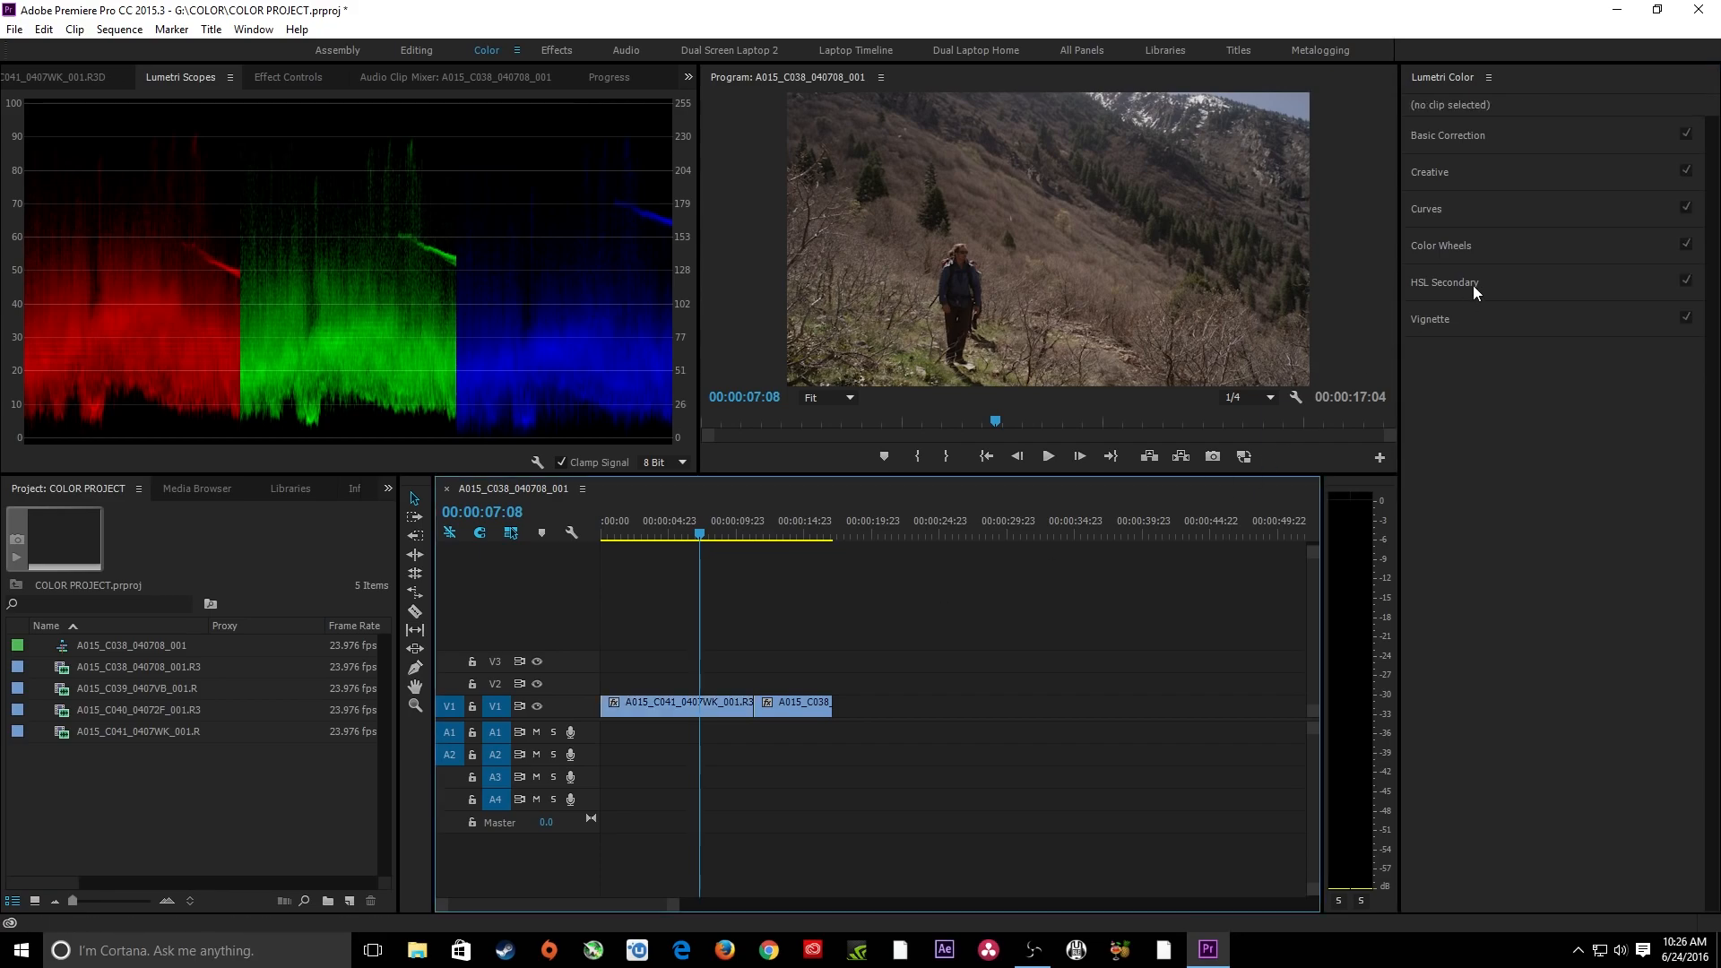
left_click(1474, 285)
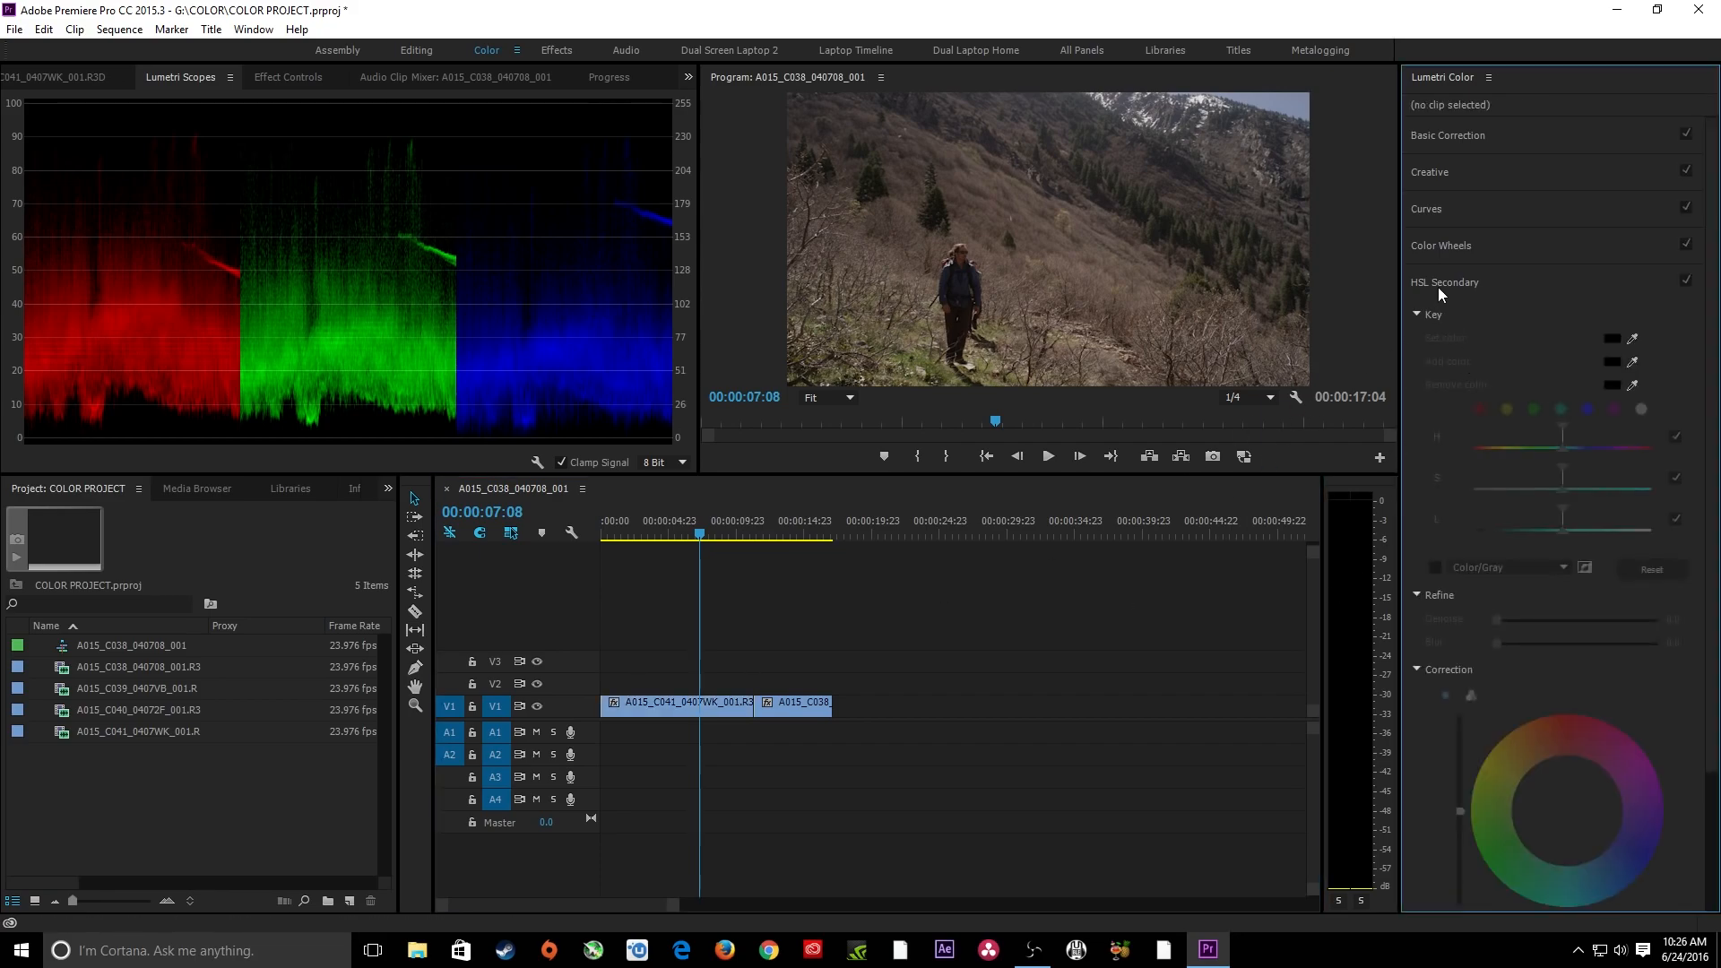
scroll(1594, 459, "down", 2)
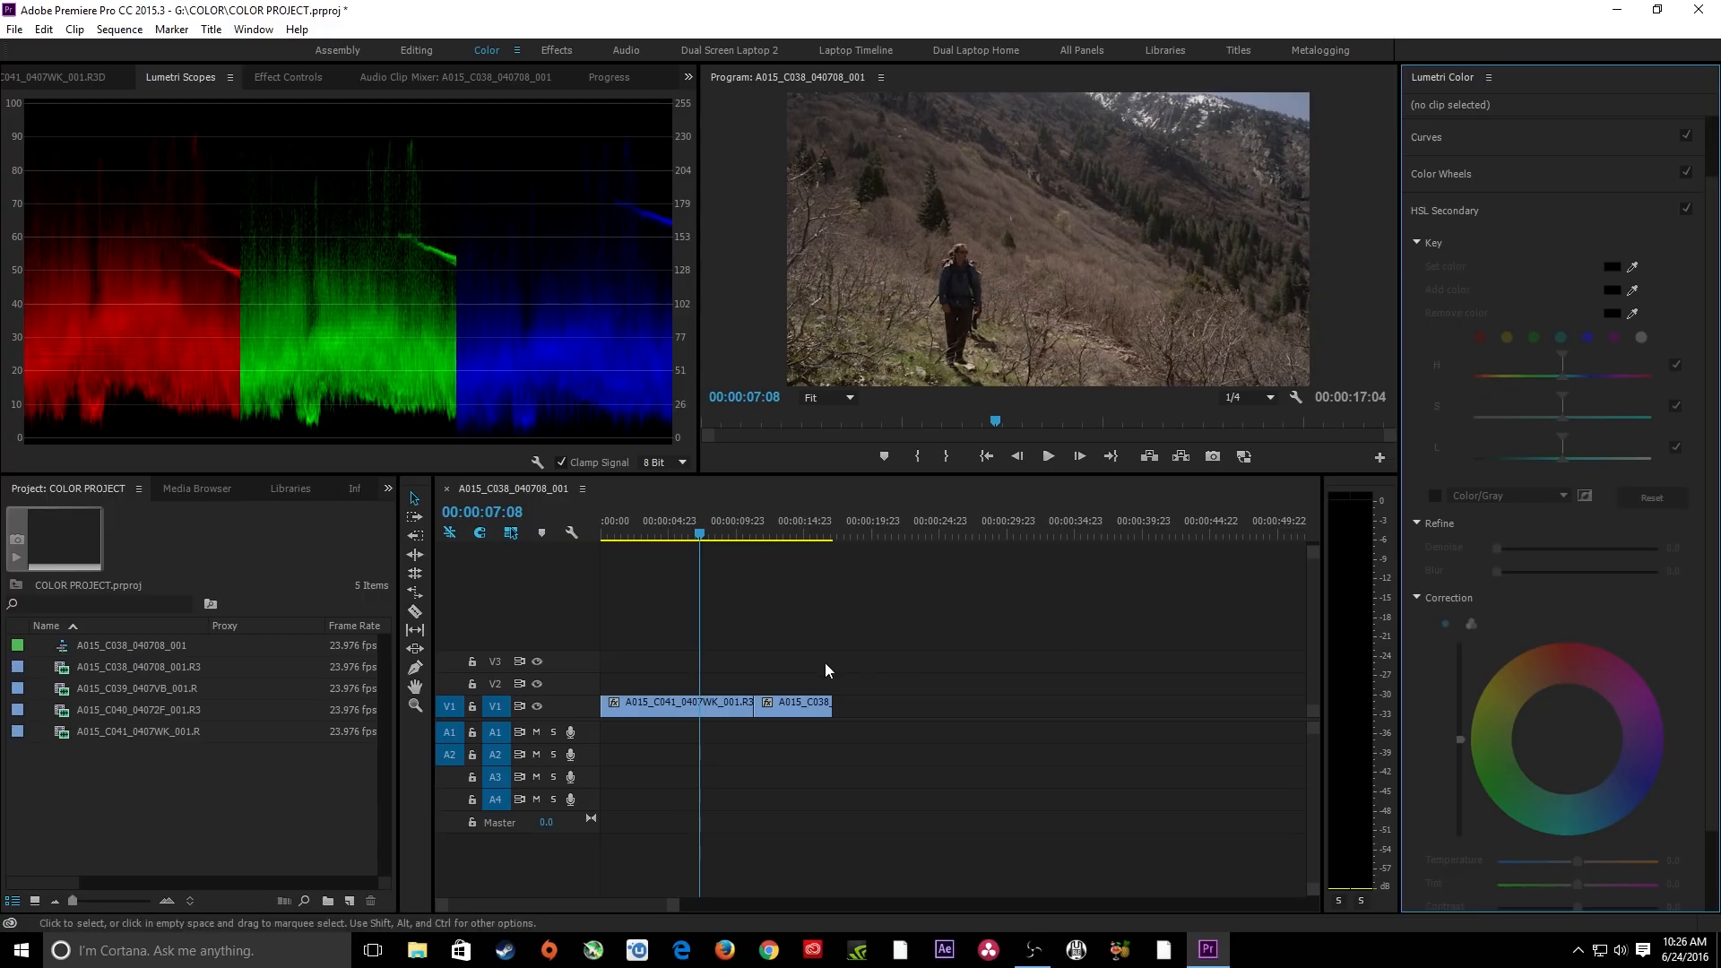
key("ctrl+s")
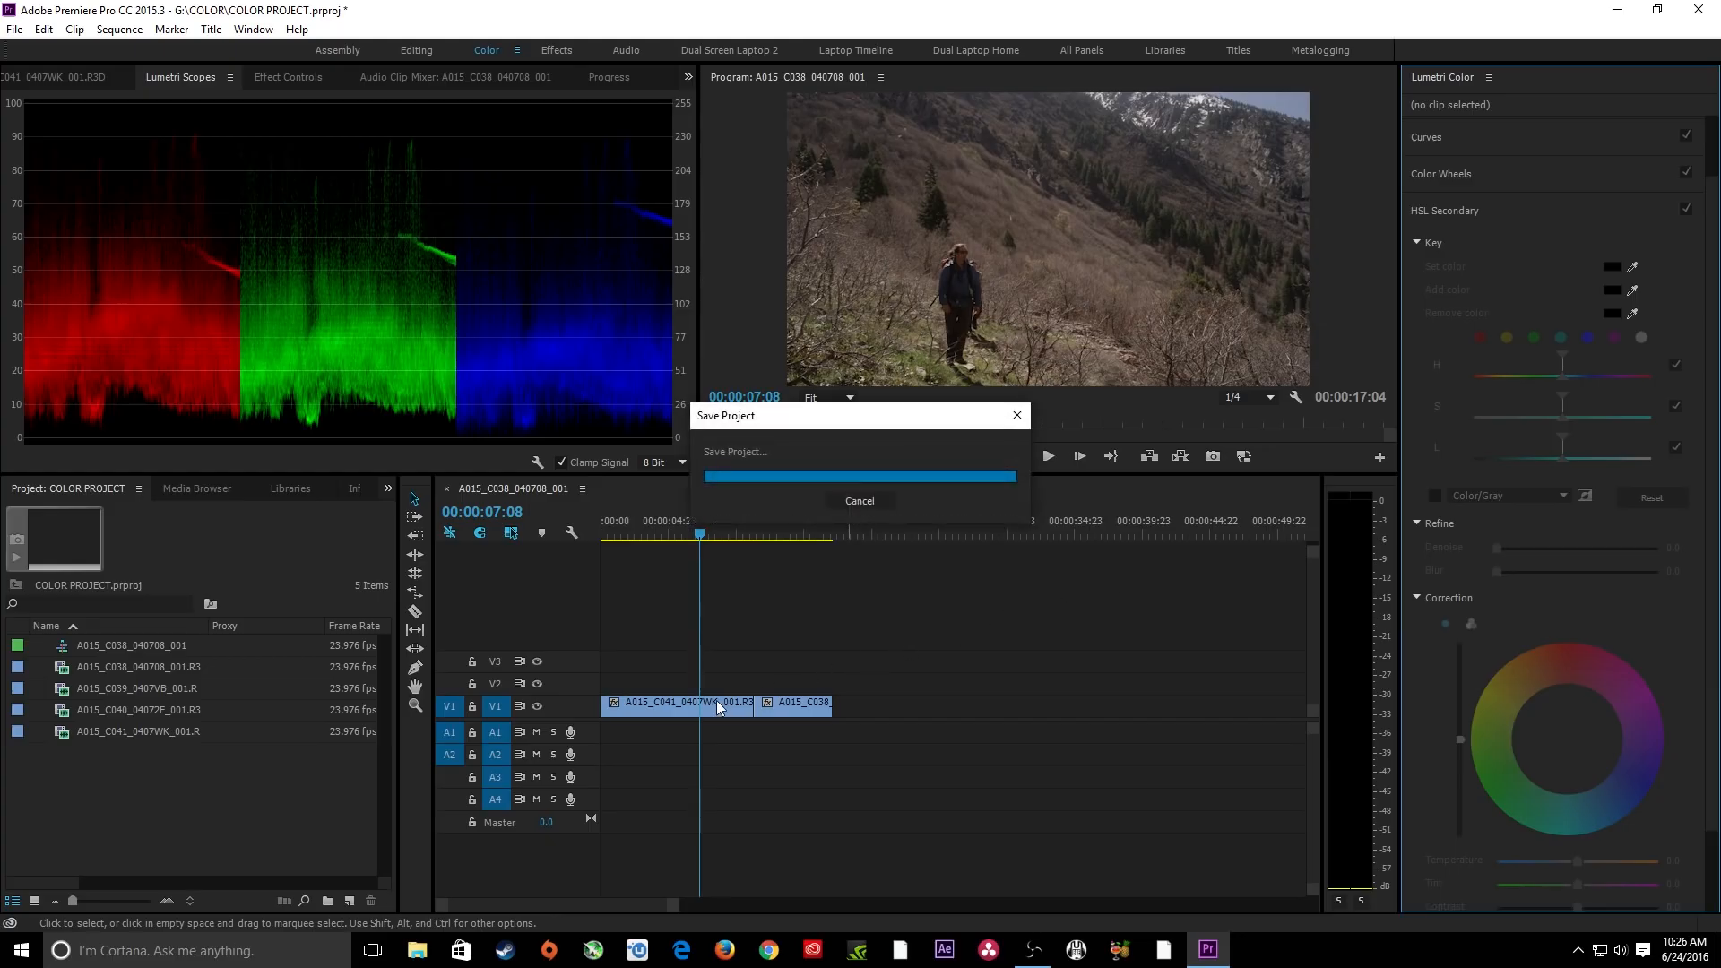
Select the A015_C041 clip on V1 and widen the Lumetri Color panel for its HSL Secondary controls.
left_click(717, 701)
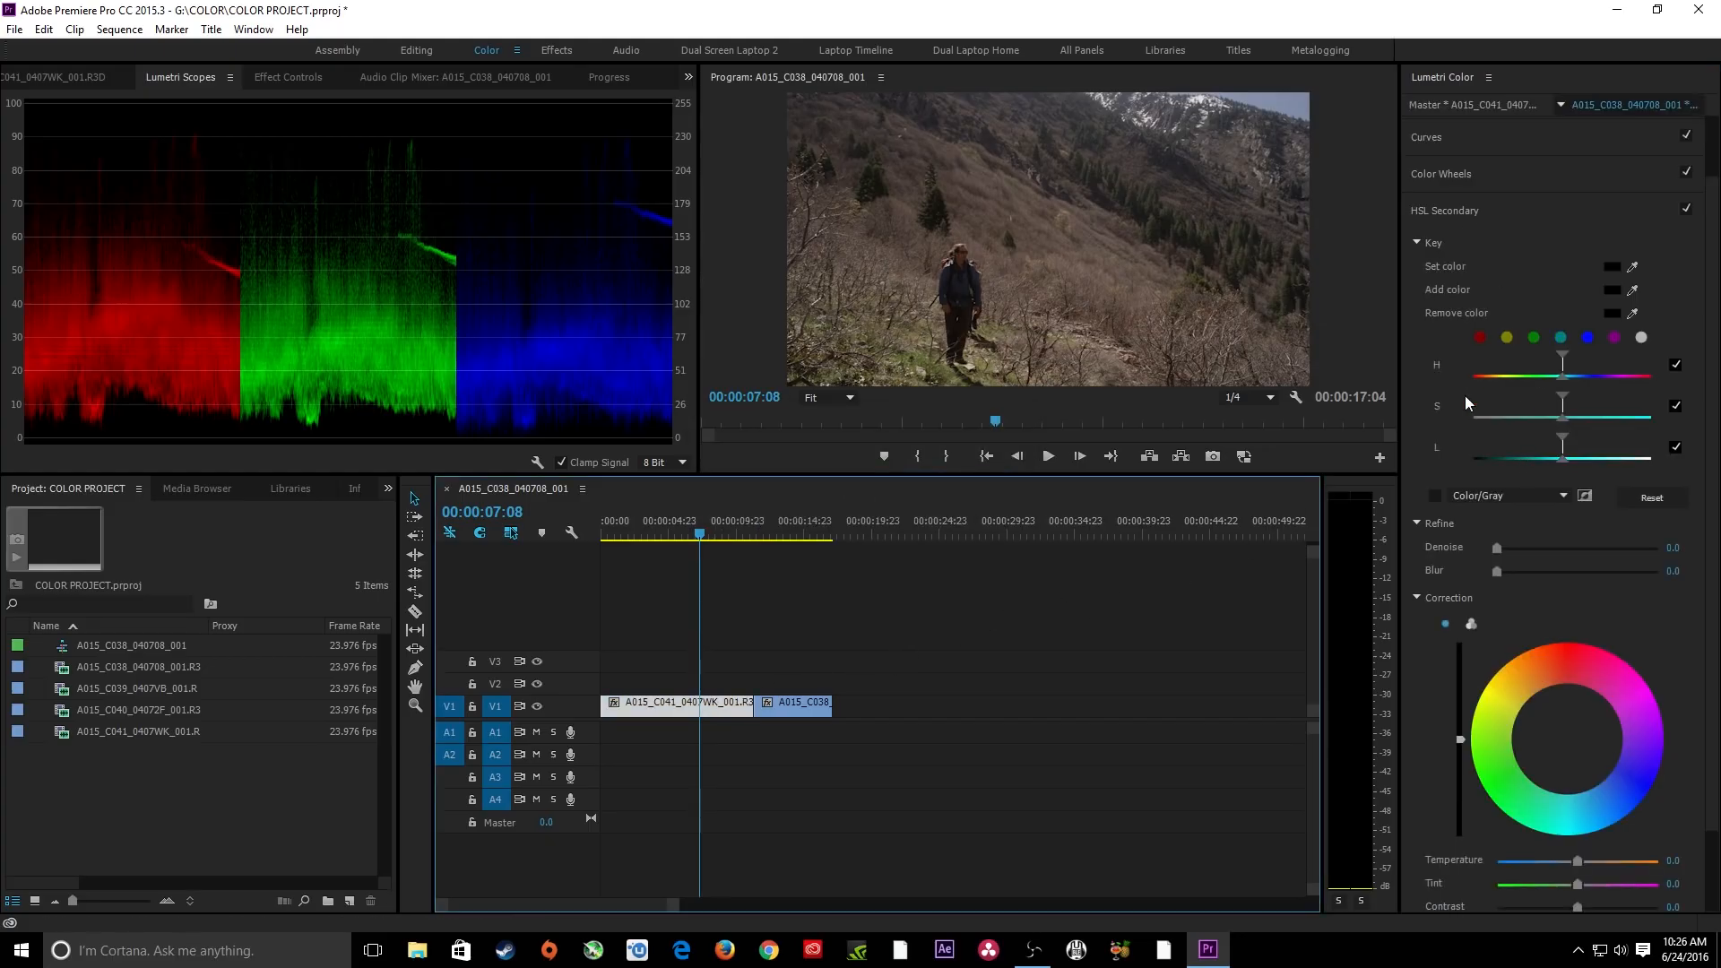
key("space")
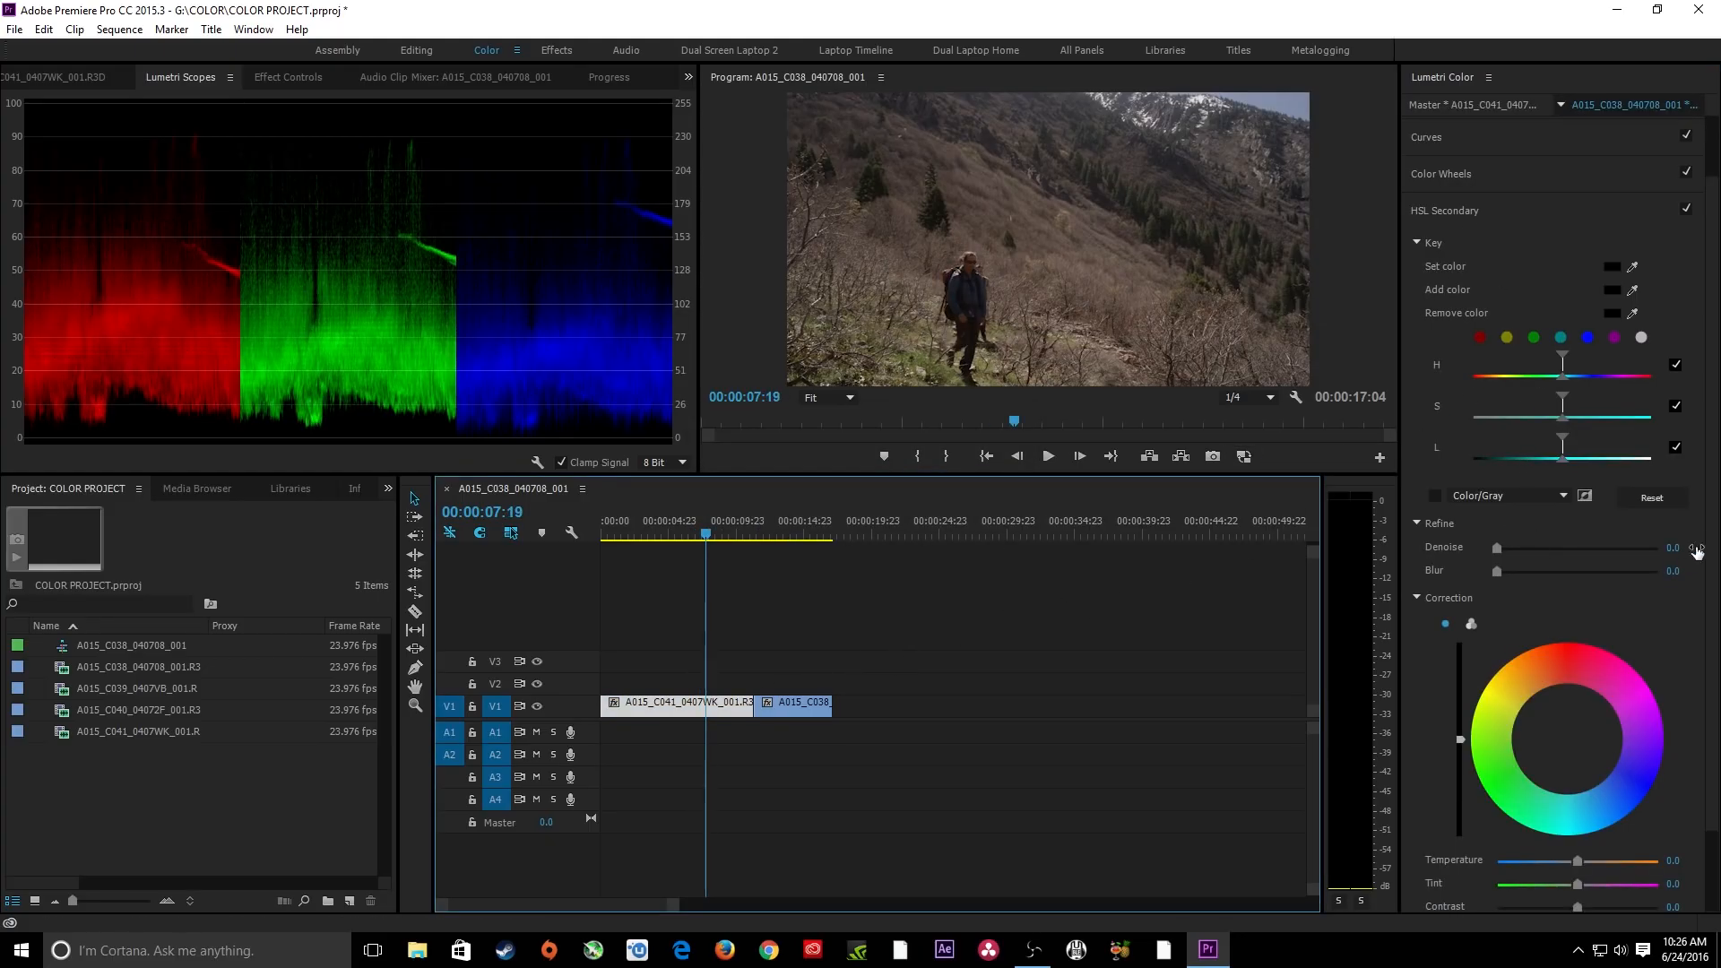
left_click_drag(1404, 474, 1286, 470)
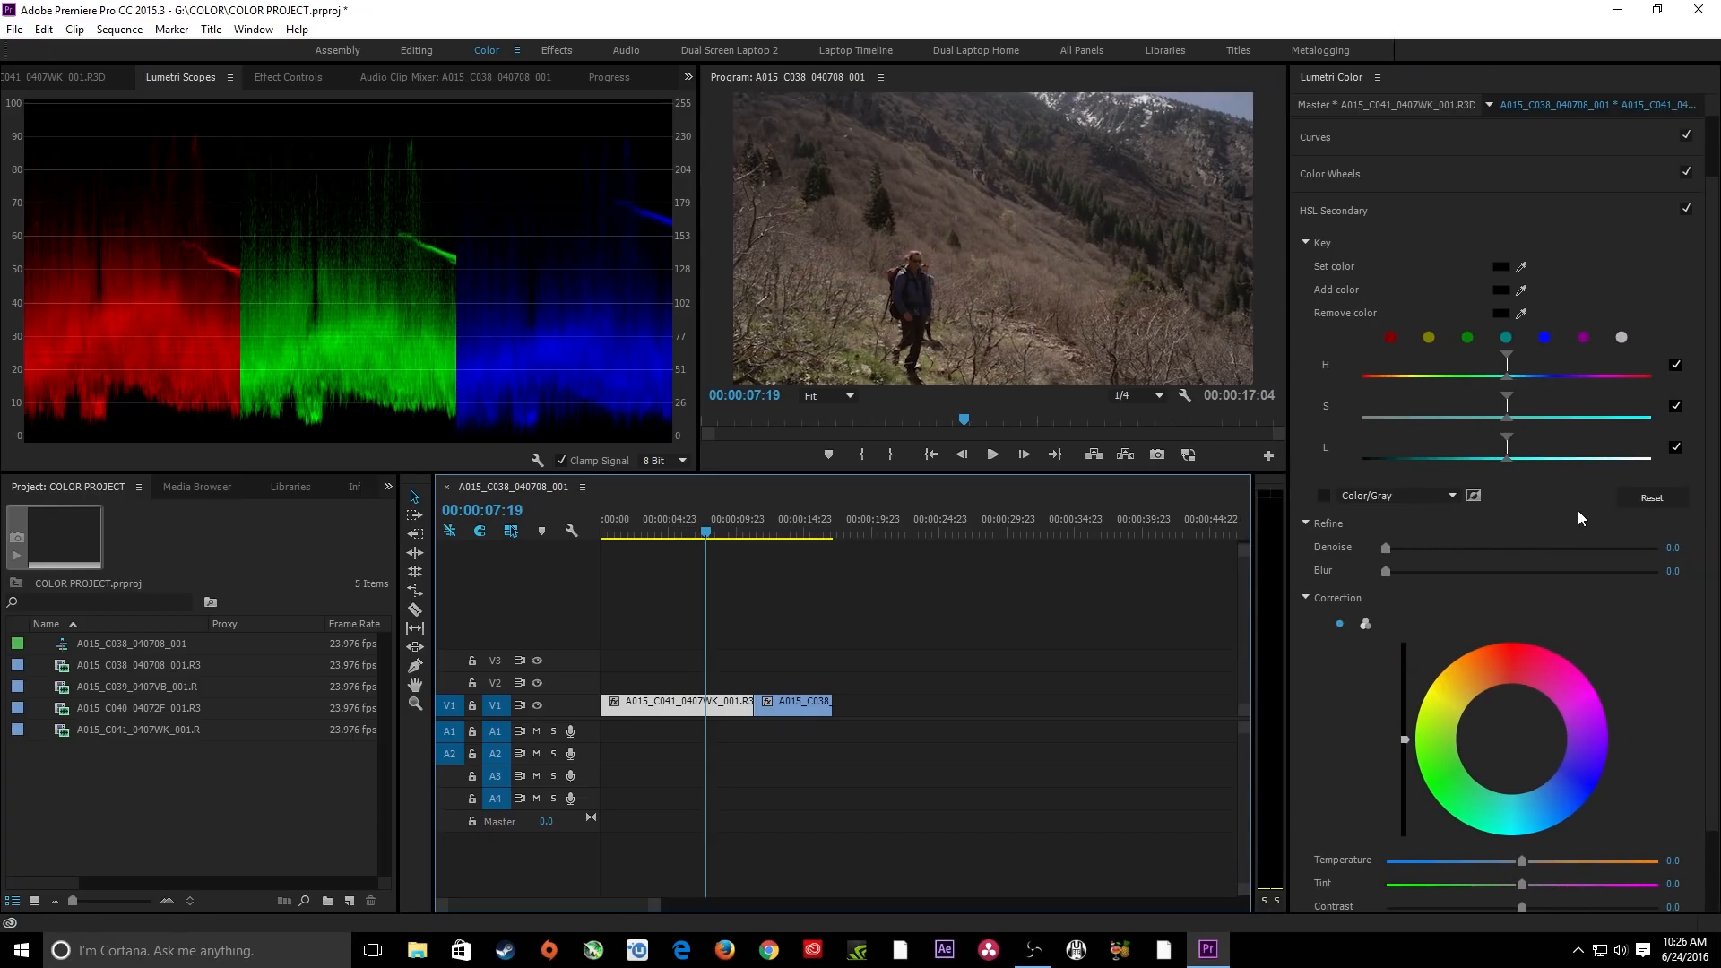
left_click(190, 79)
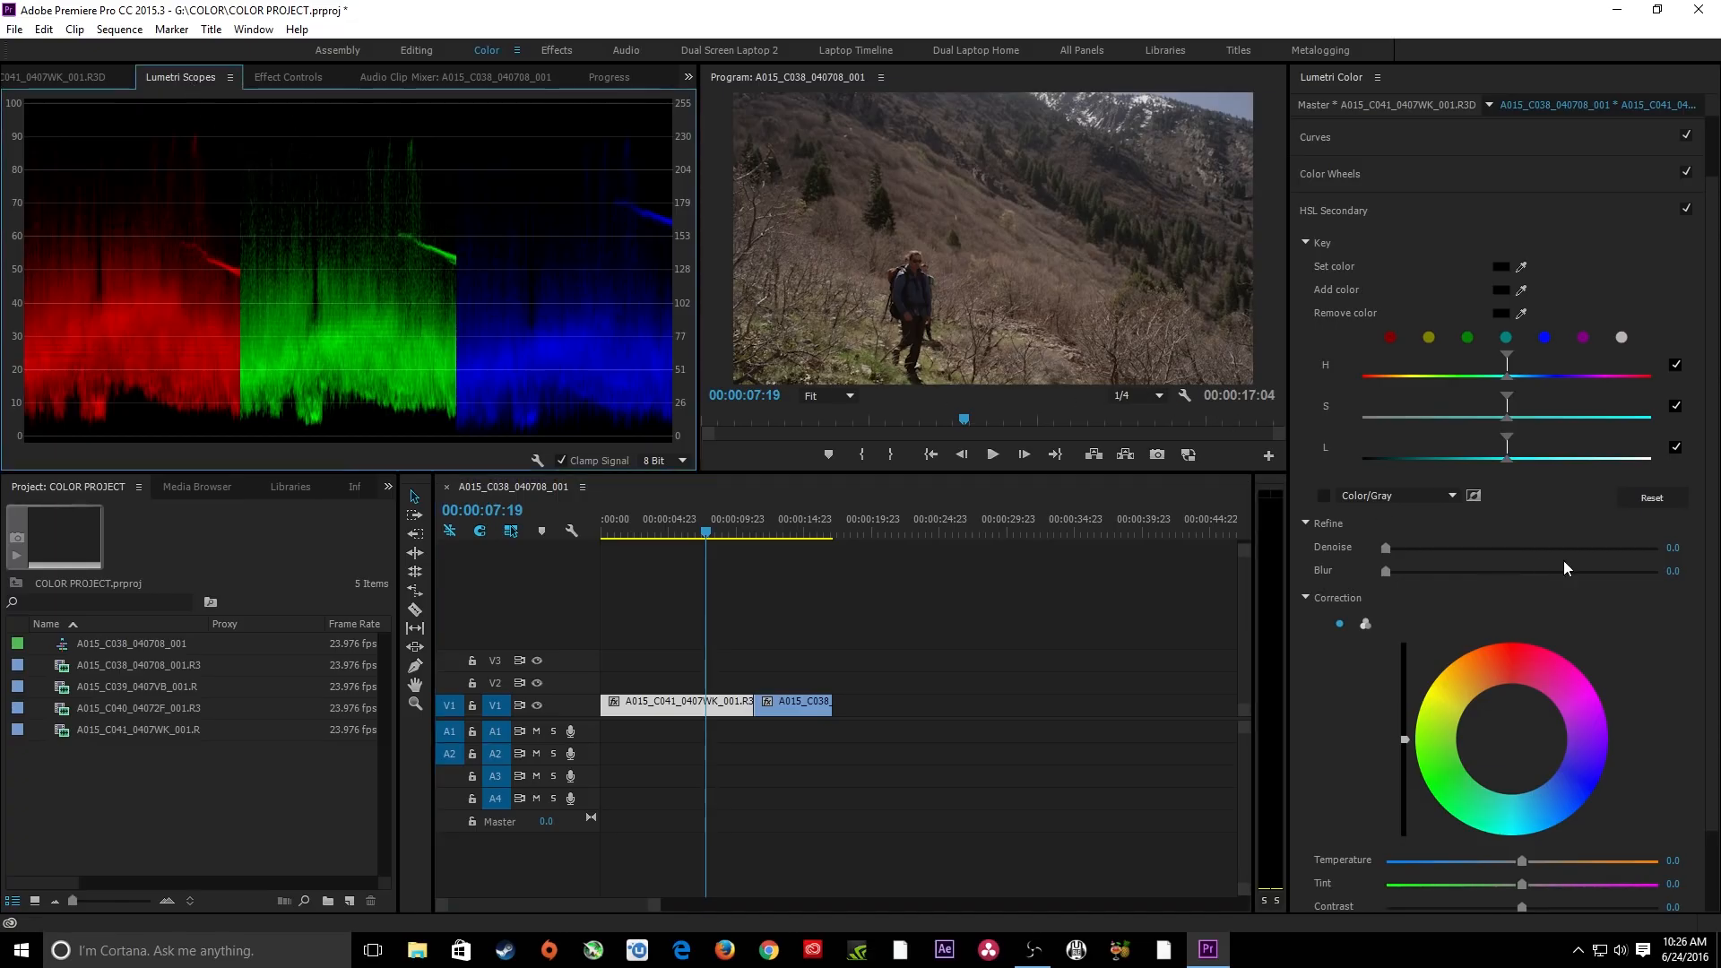
left_click(1706, 545)
scroll(1699, 545, "down", 1)
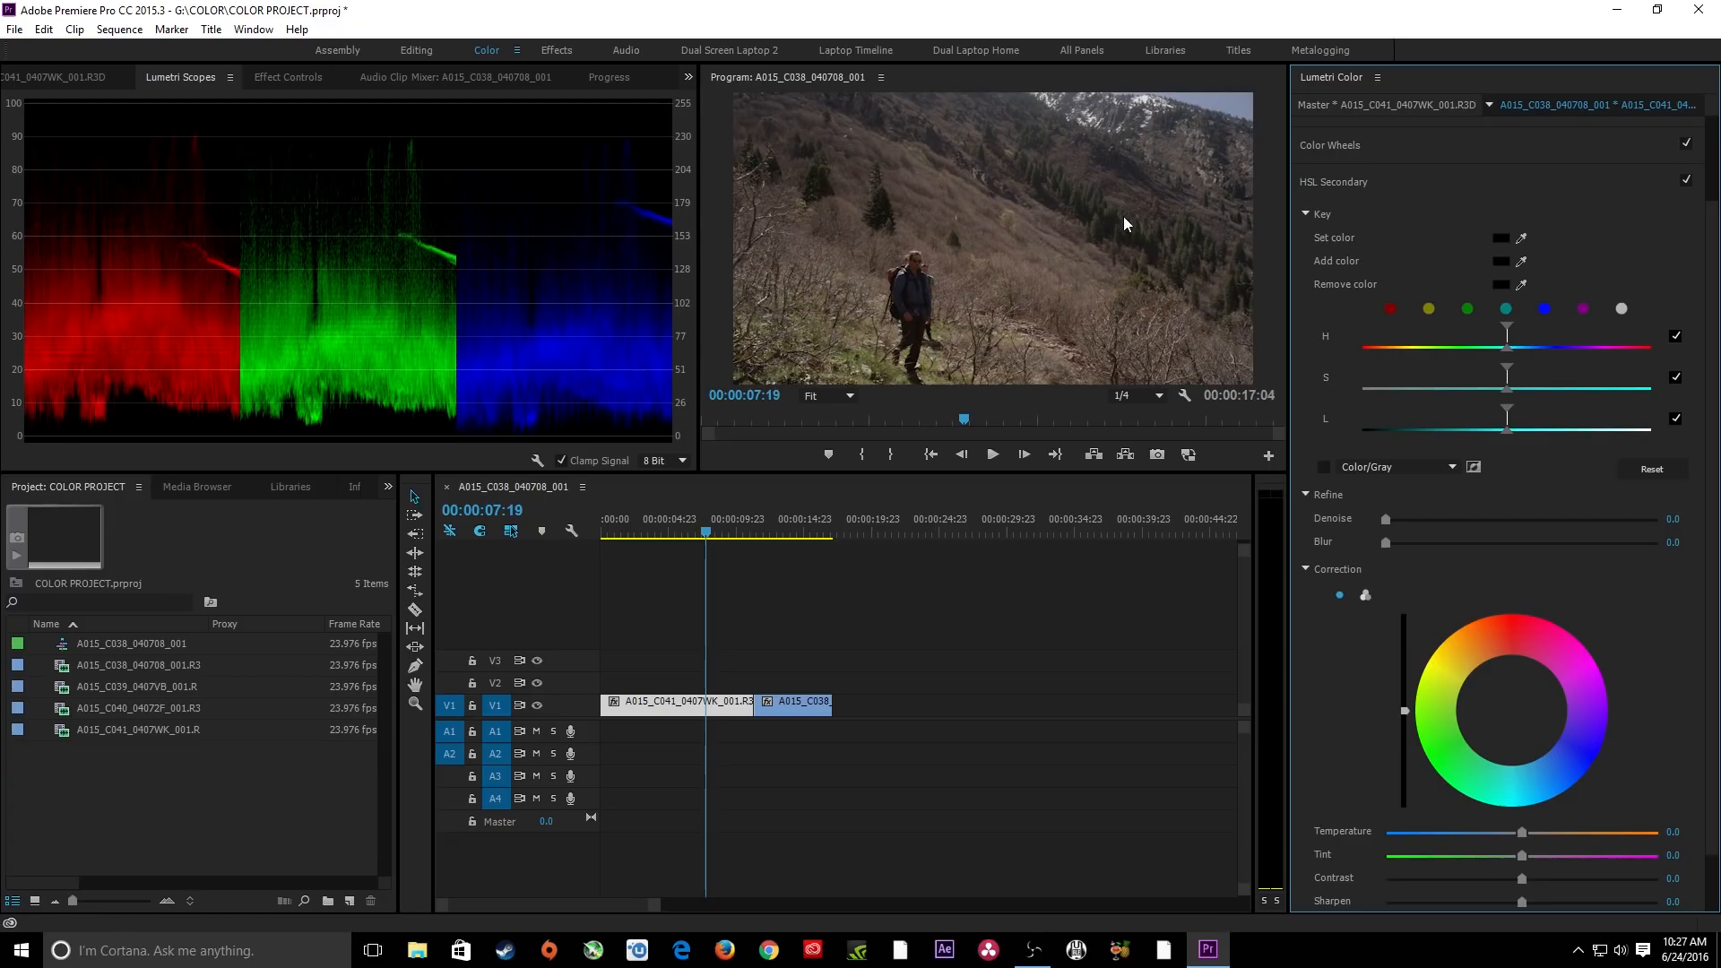
Sample the dark evergreen trees on the hillside as the HSL Secondary key color and enable the Color/Gray mask view.
left_click(1521, 238)
left_click(1523, 237)
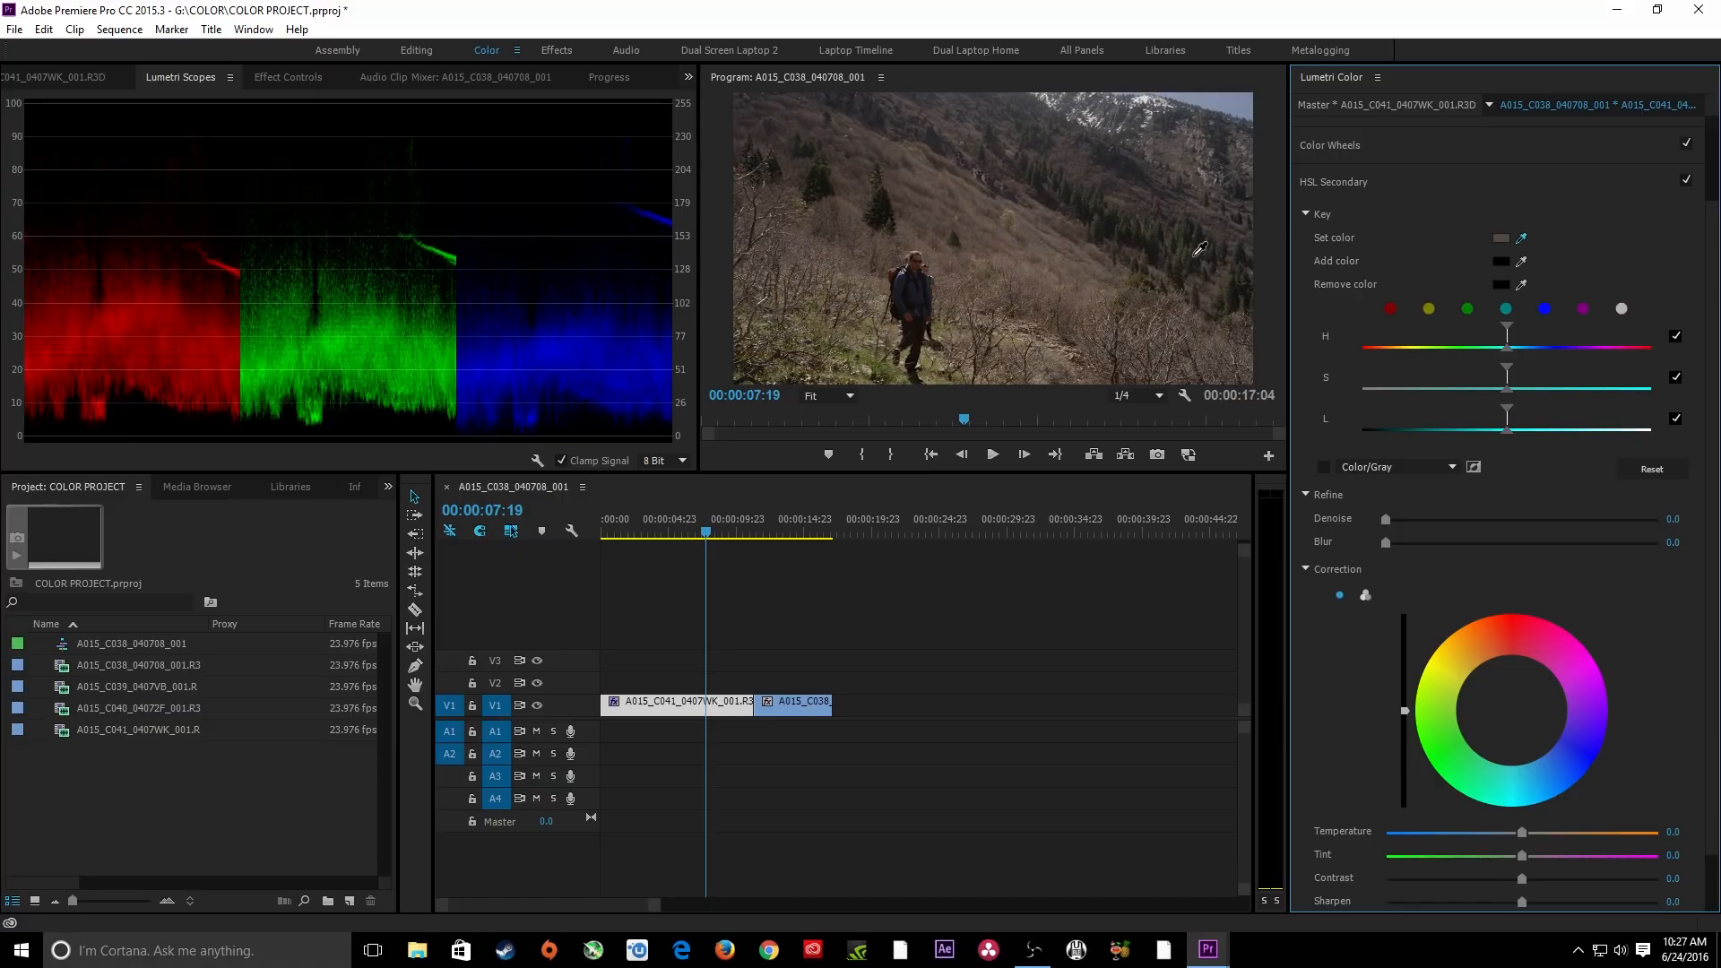
left_click(1234, 286)
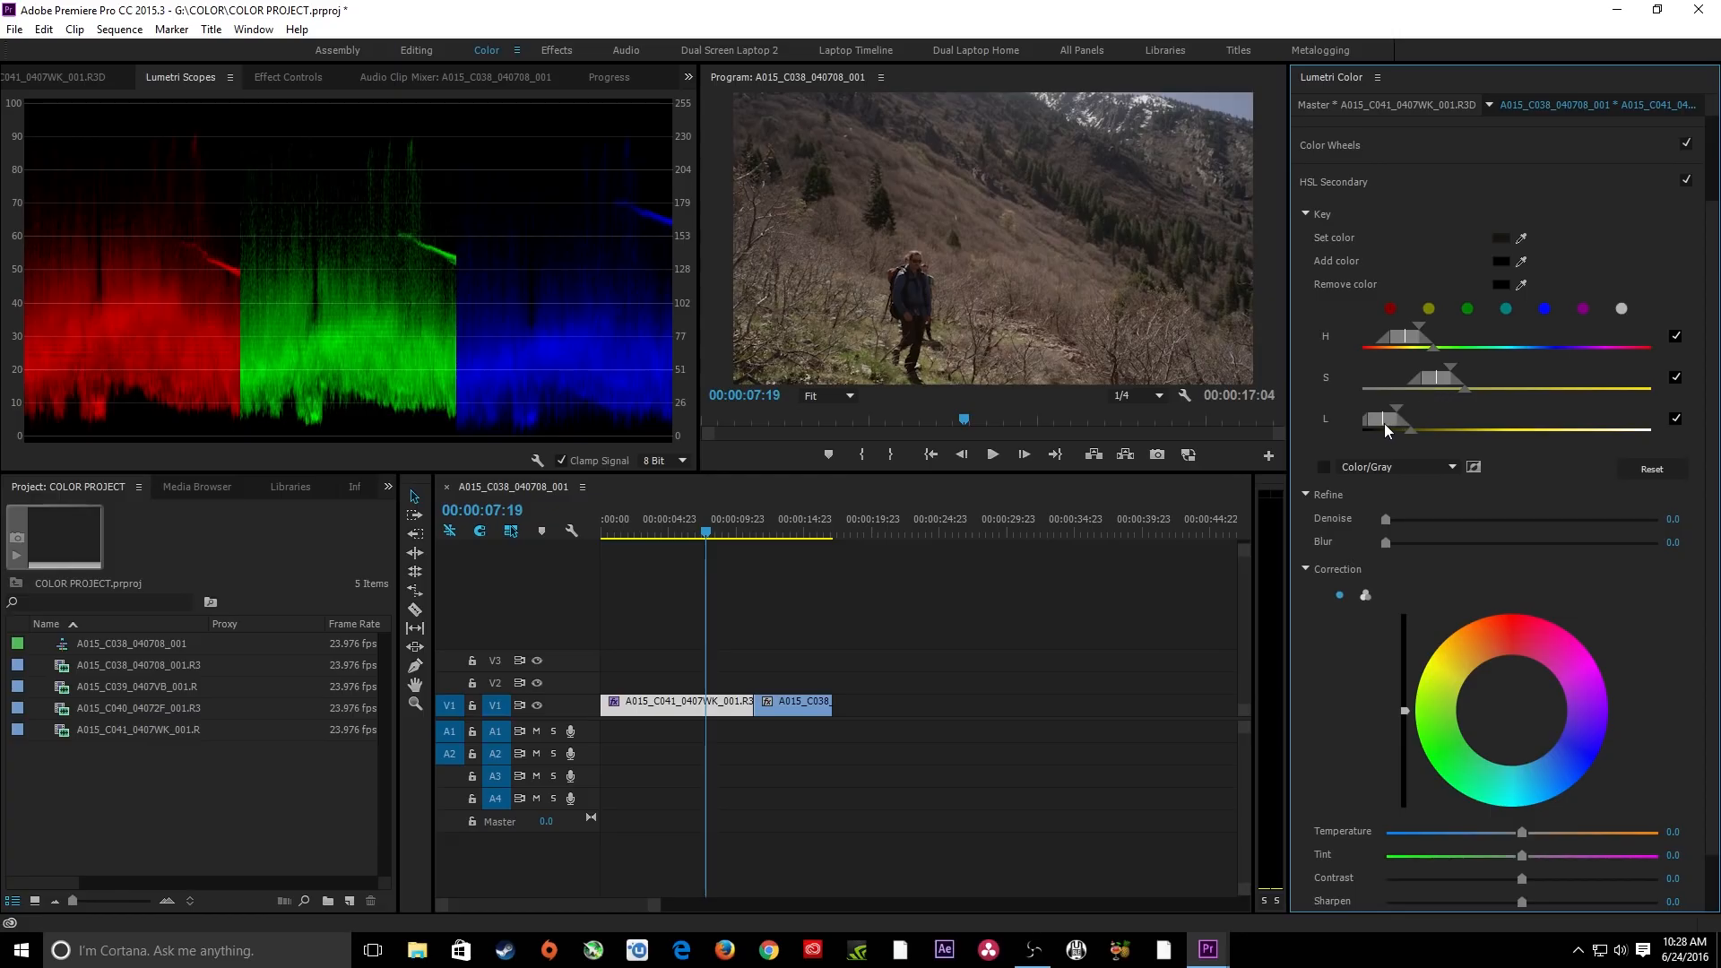
left_click(1325, 466)
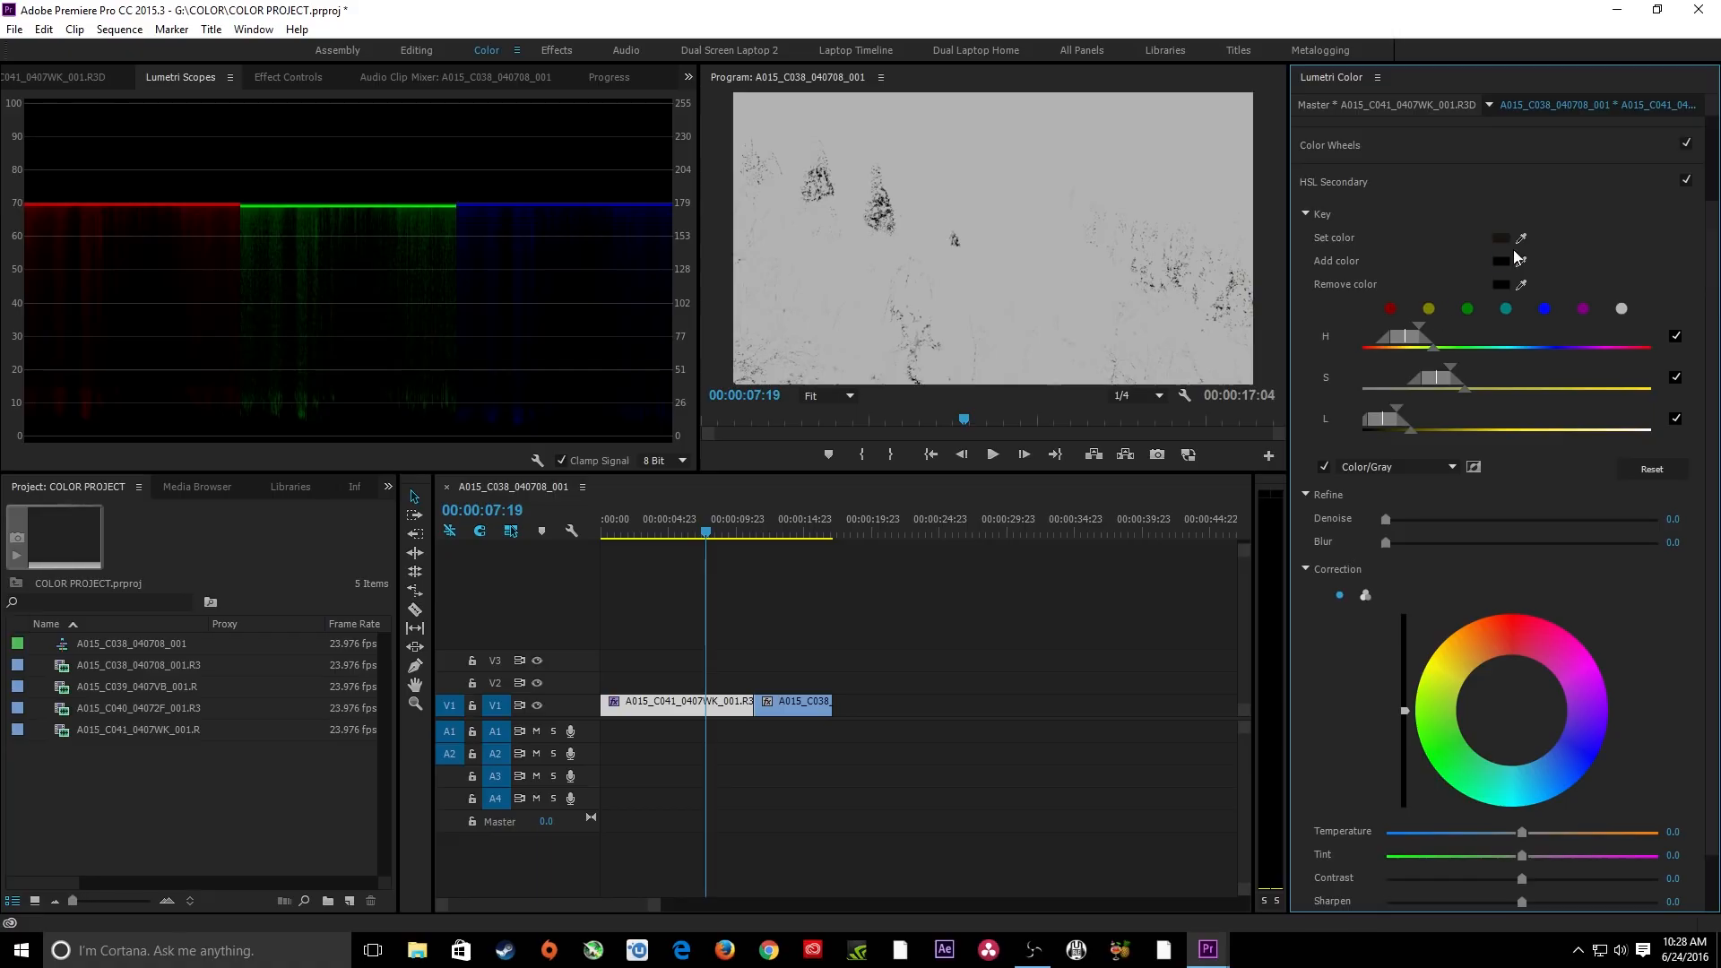
Add a second sample from the dark evergreen at the hillside's left to the HSL Secondary key and show the mask again.
left_click(1325, 466)
left_click(1521, 261)
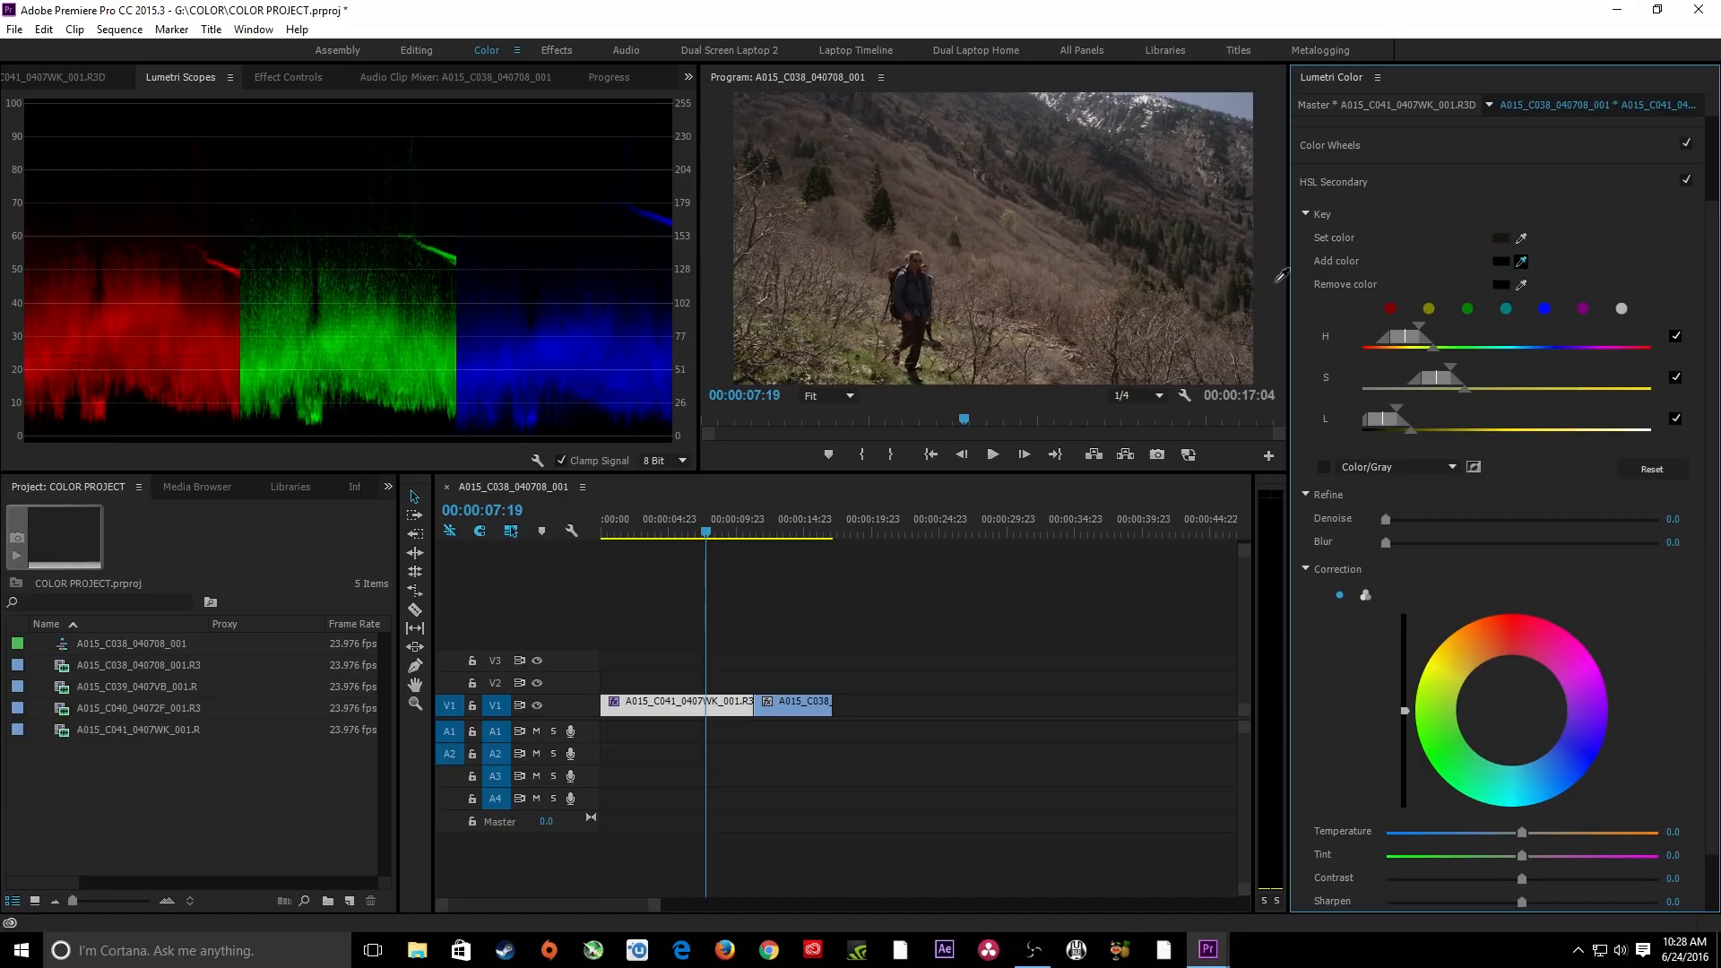
left_click(818, 174)
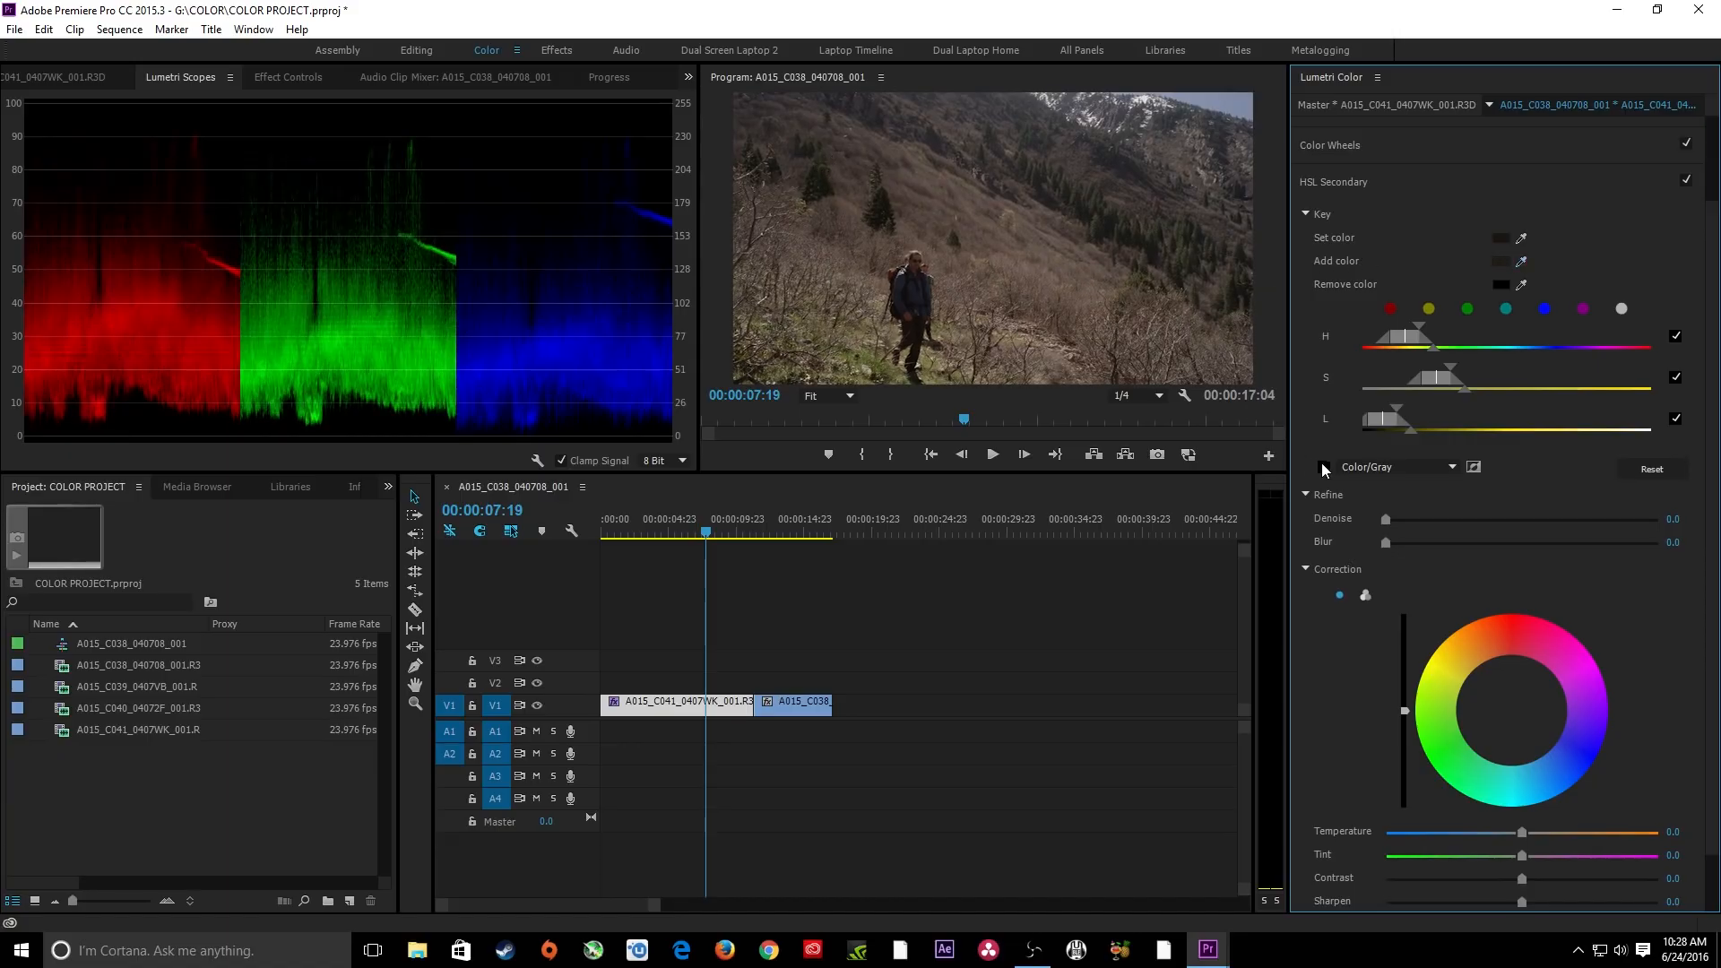
left_click(1325, 467)
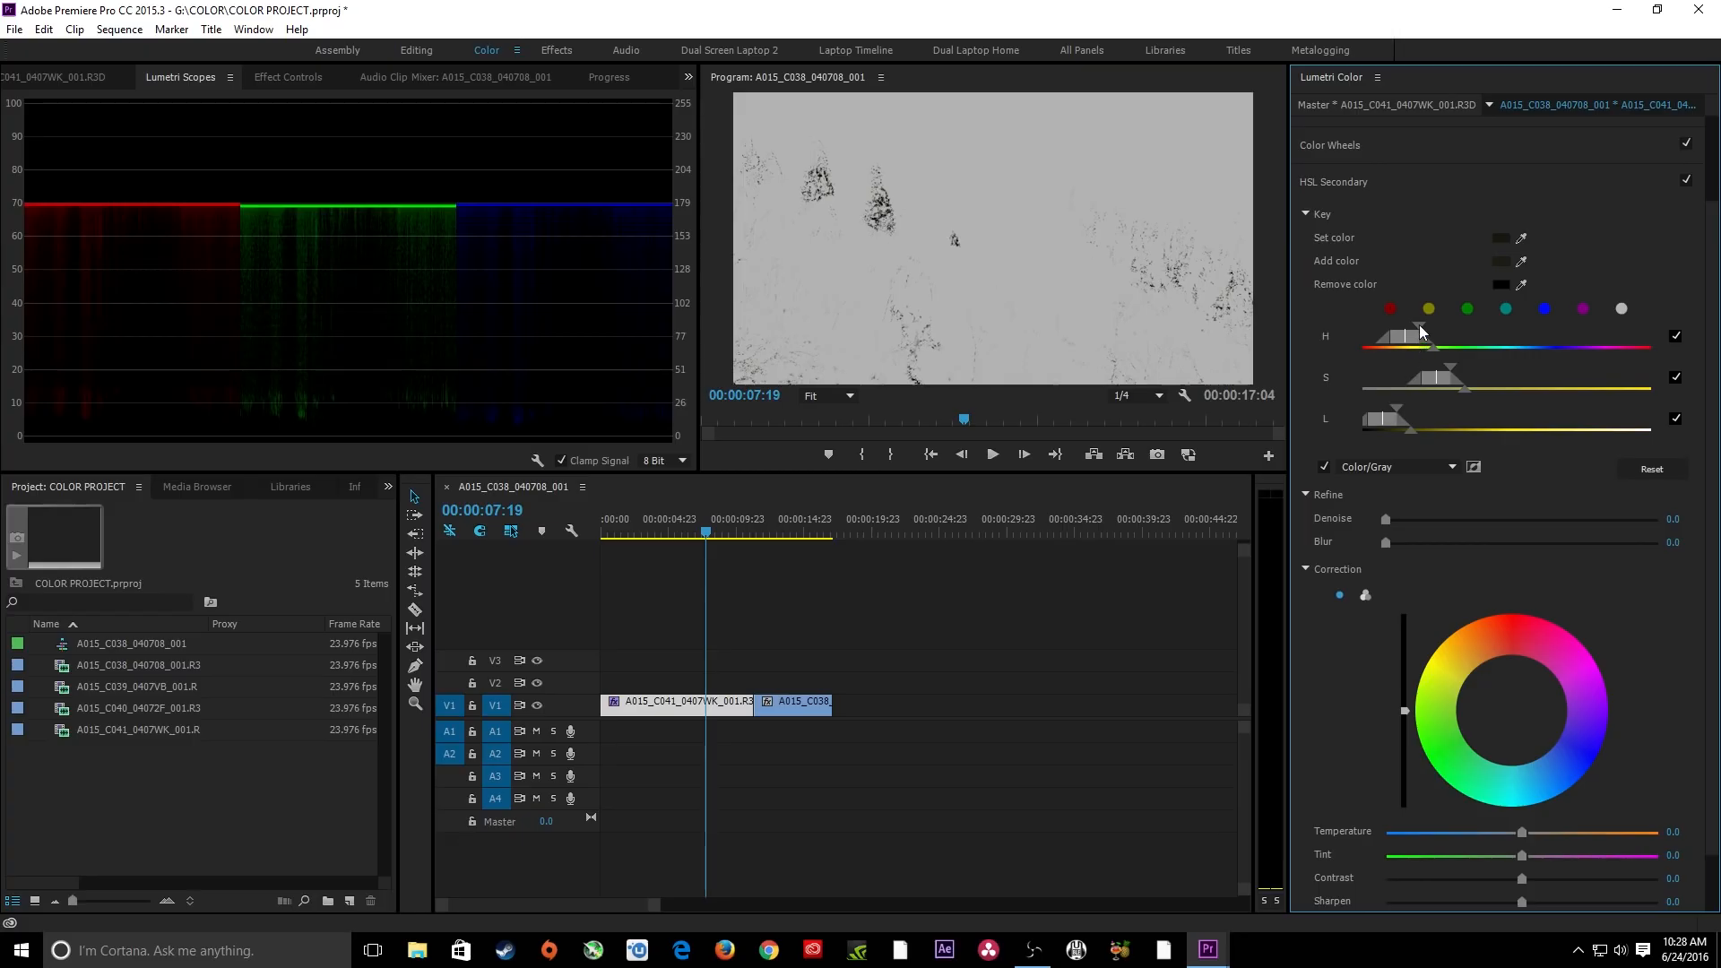
Adjust the key's hue, saturation and luminance ranges to capture more of the evergreens, and inspect the Color/Gray mask enlarged.
left_click_drag(1413, 337, 1465, 371)
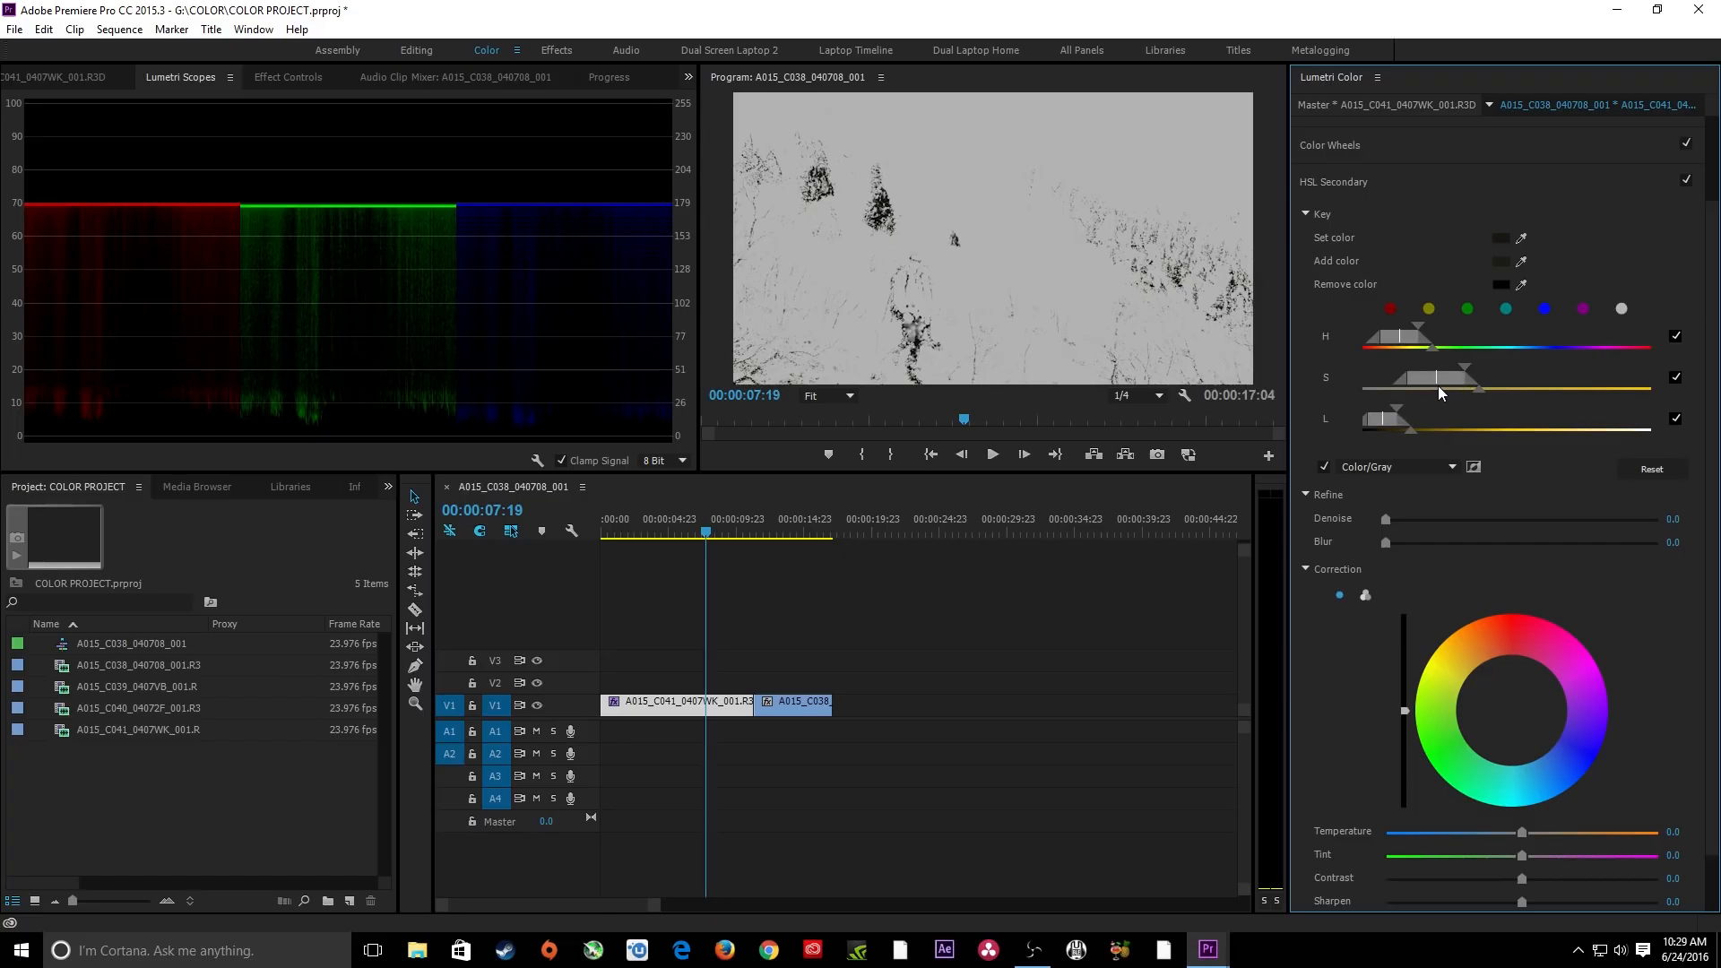
mouse_move(1443, 380)
left_mouse_down()
mouse_move(1388, 380)
mouse_move(1413, 382)
left_mouse_up()
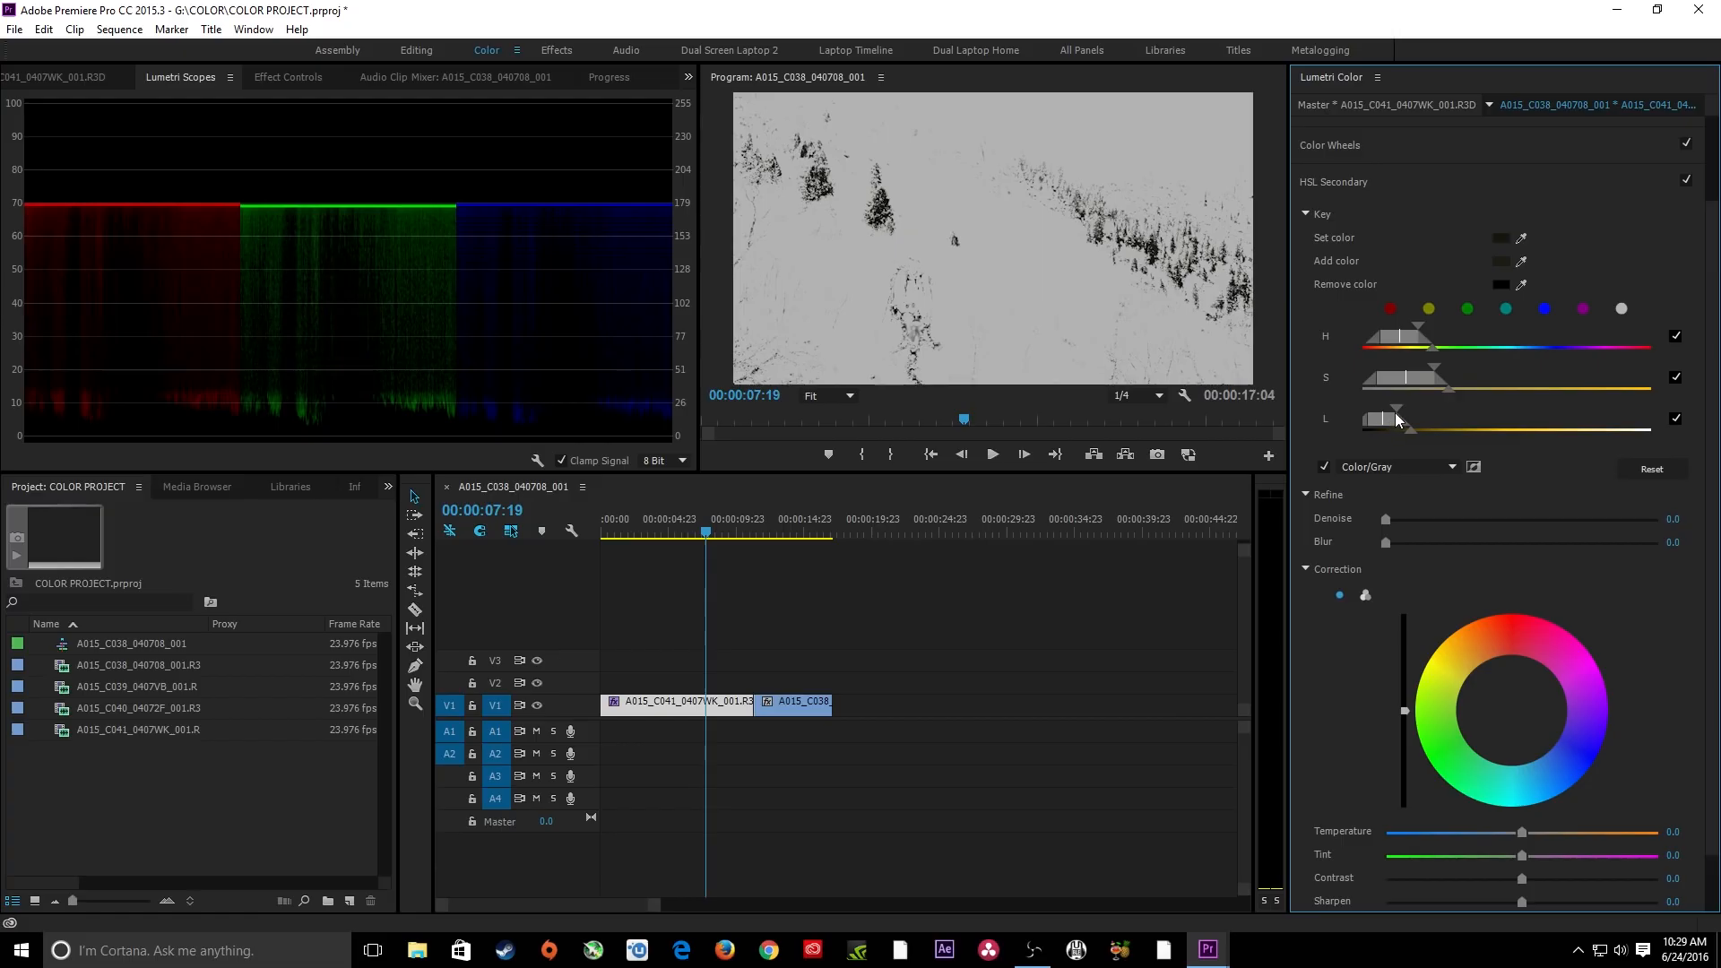
left_click_drag(1396, 412, 1412, 407)
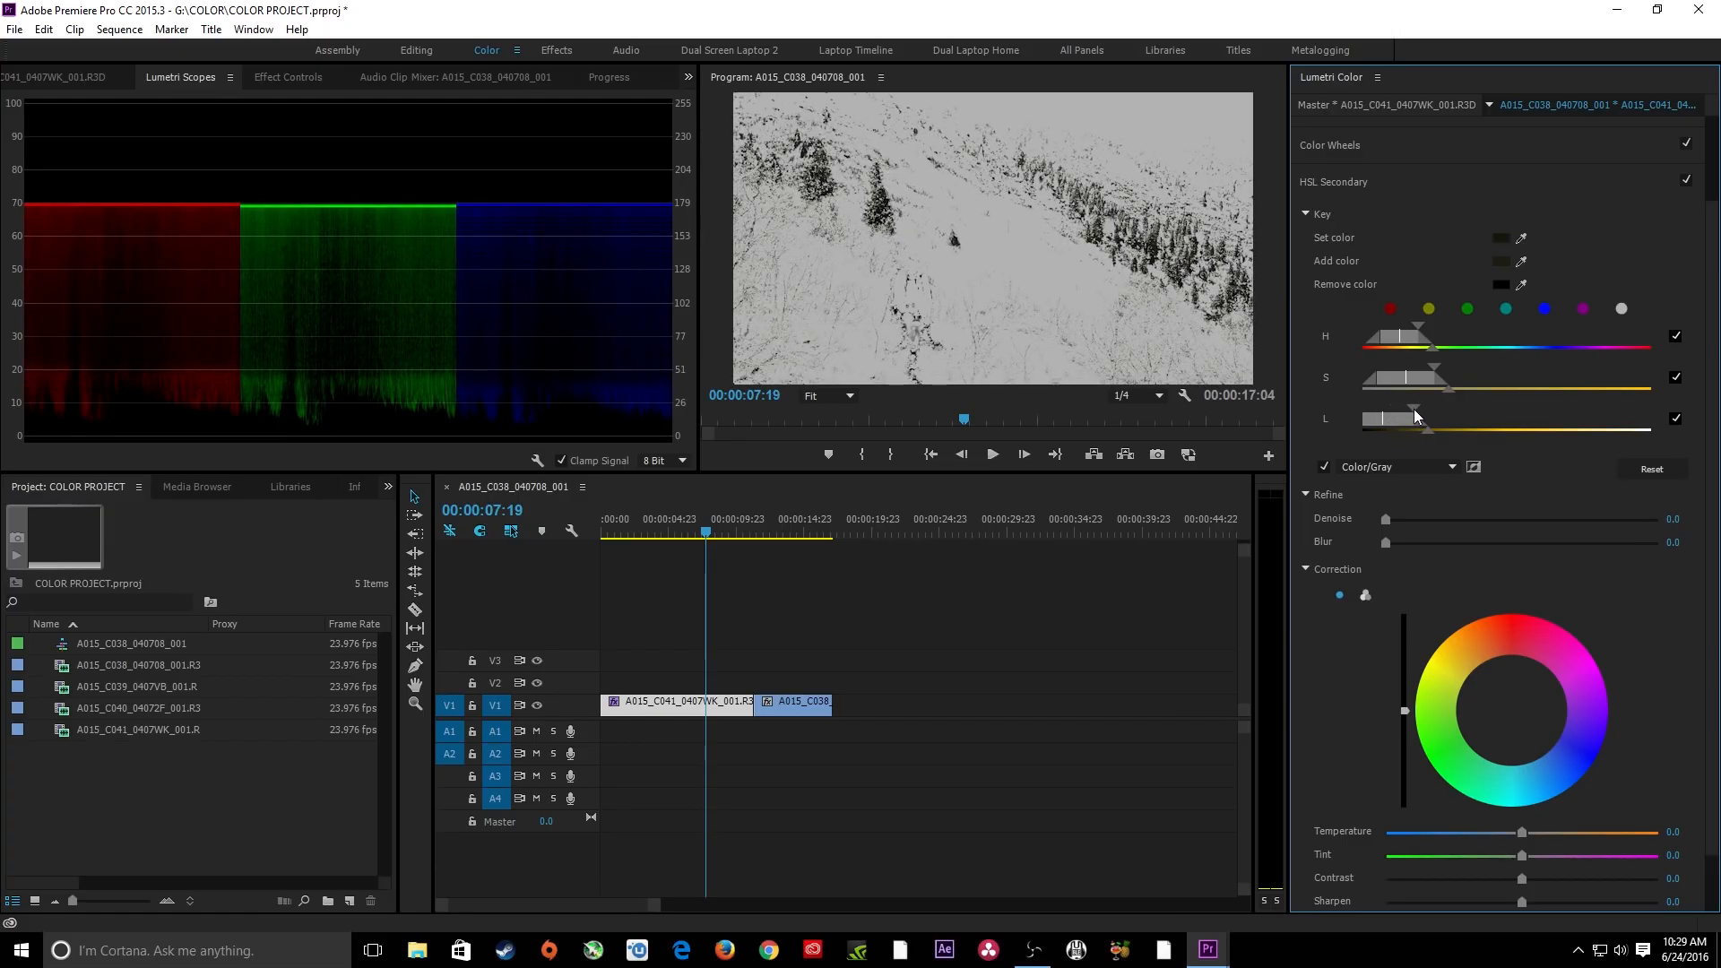
mouse_move(1413, 409)
left_mouse_down()
mouse_move(1402, 417)
mouse_move(1418, 418)
left_mouse_up()
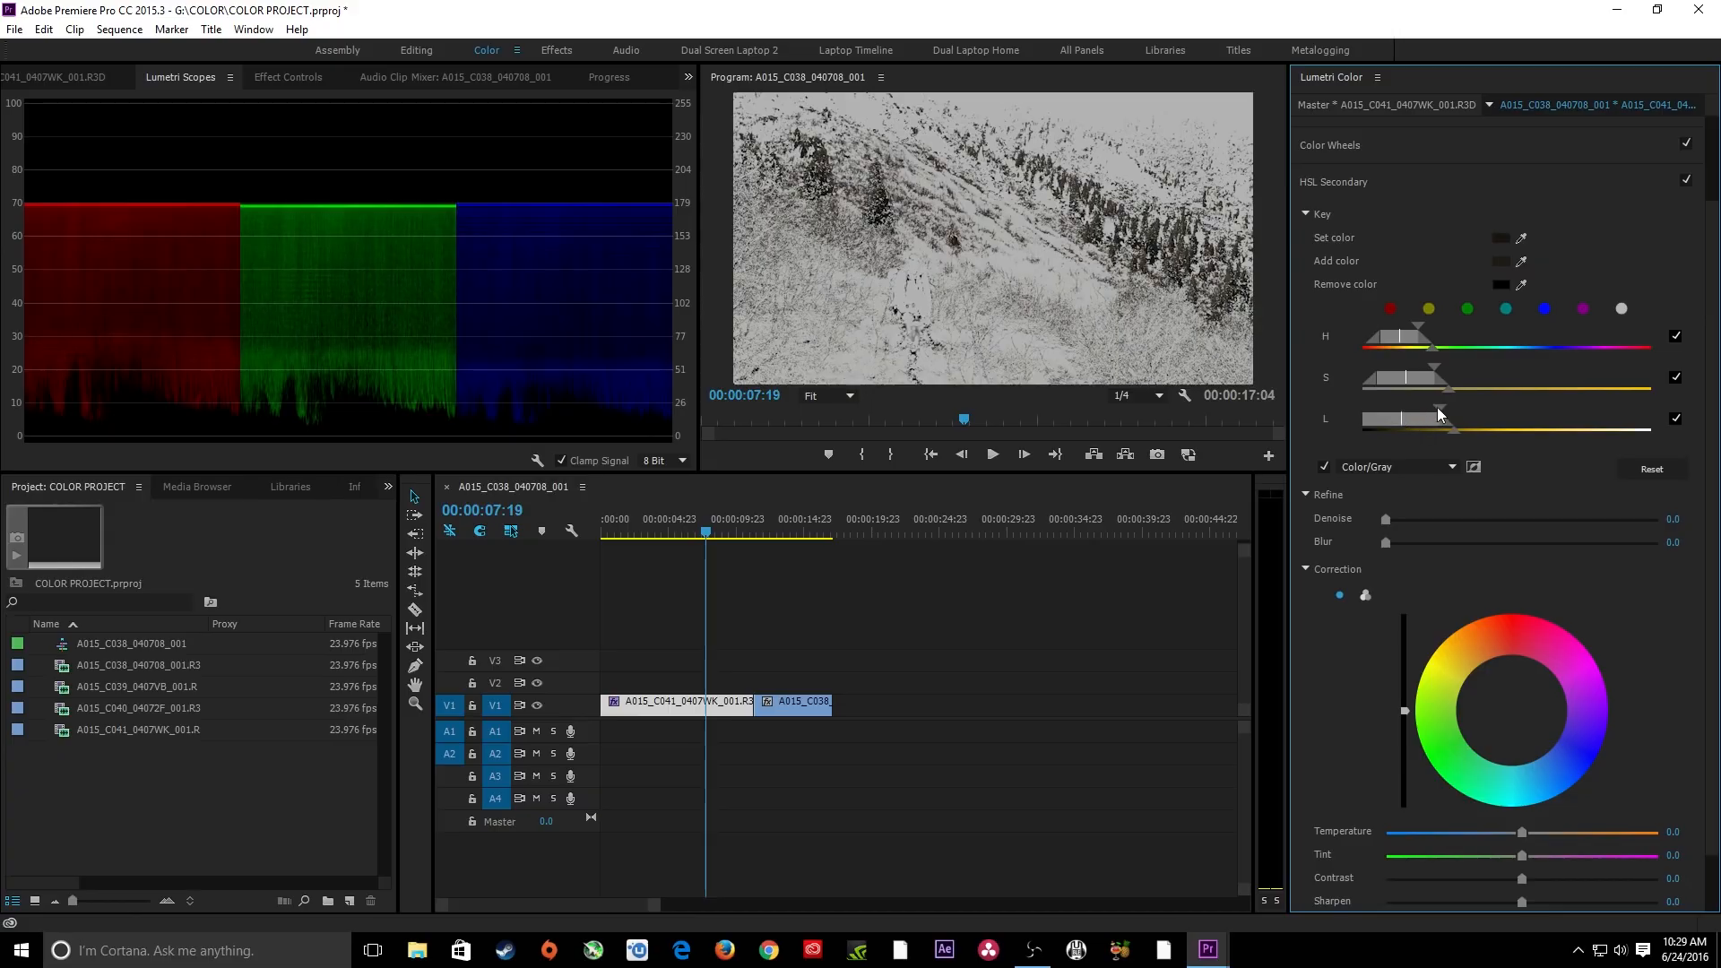
left_click_drag(1438, 407, 1424, 407)
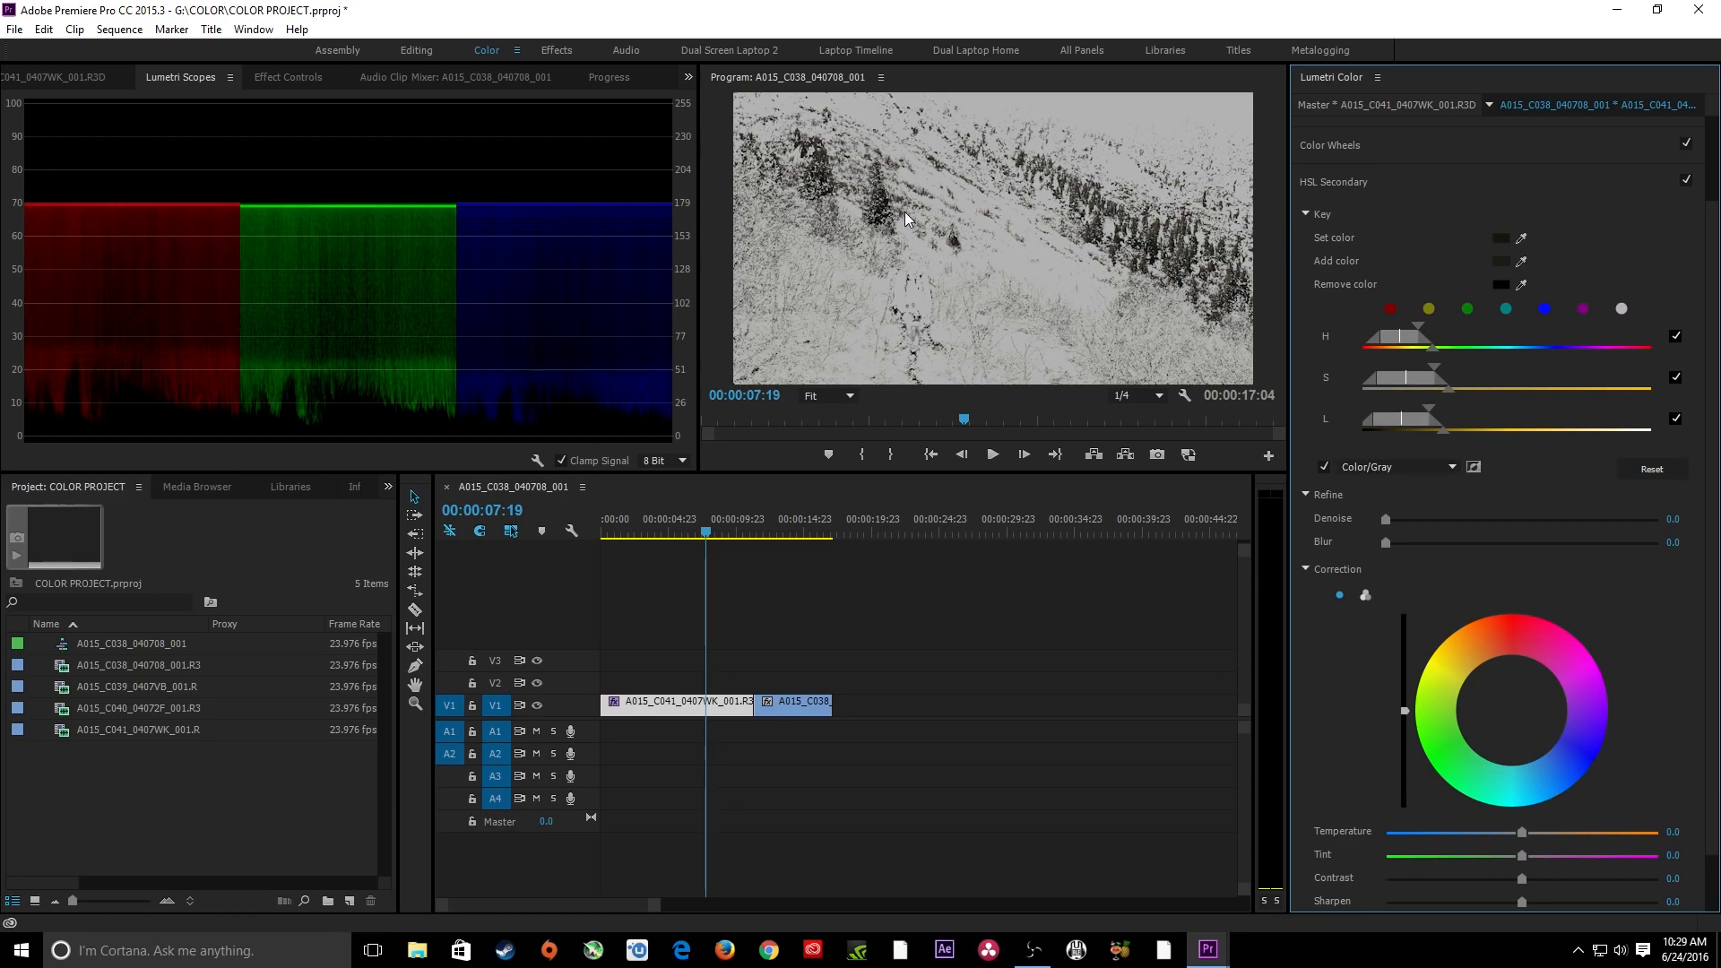
key("grave")
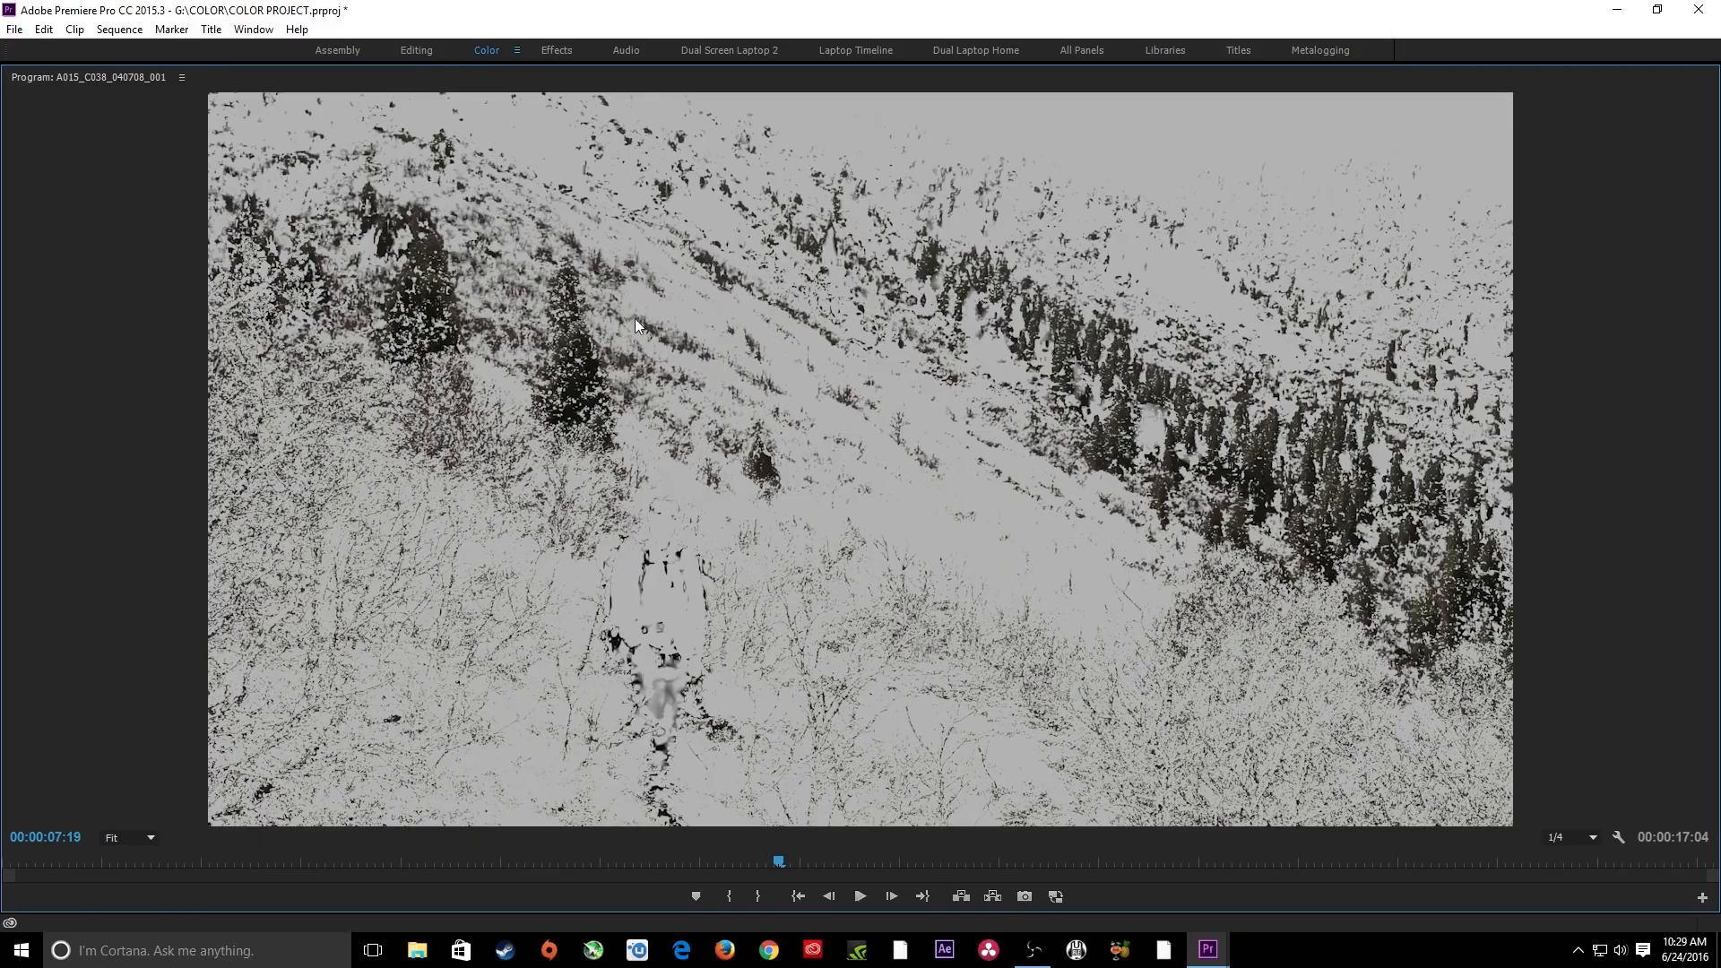
key("grave")
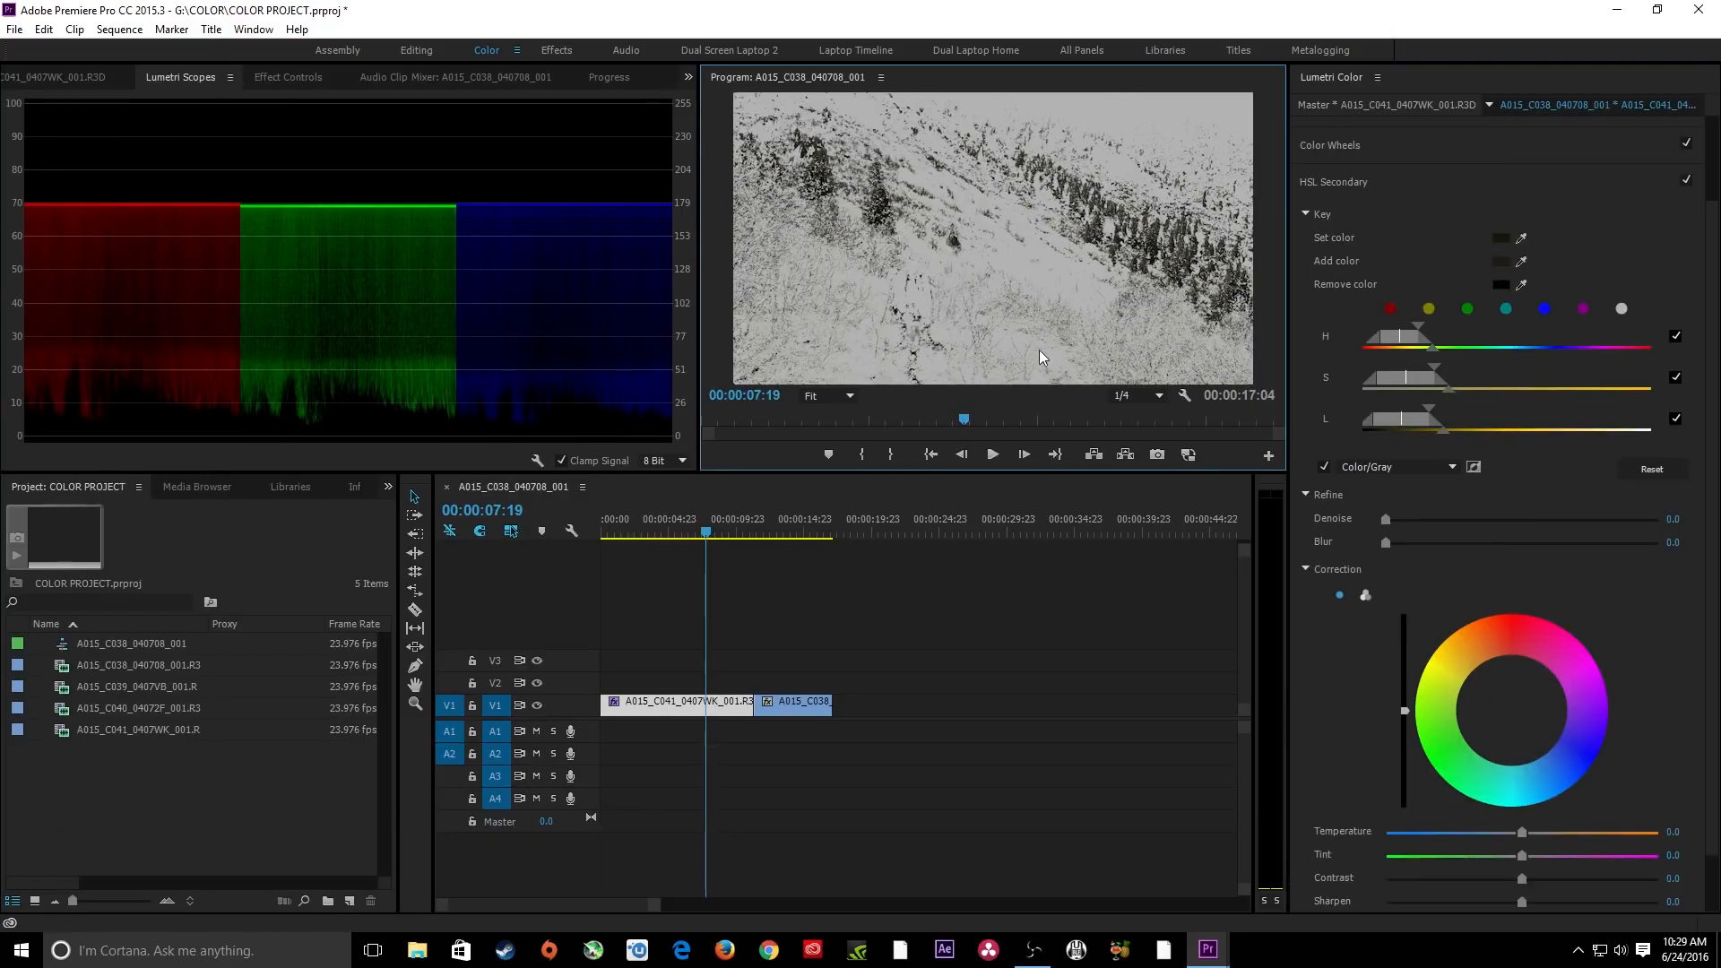
Preview the key mask as Color/Black, switch it to White/Black, and inspect it enlarged.
left_click(1385, 467)
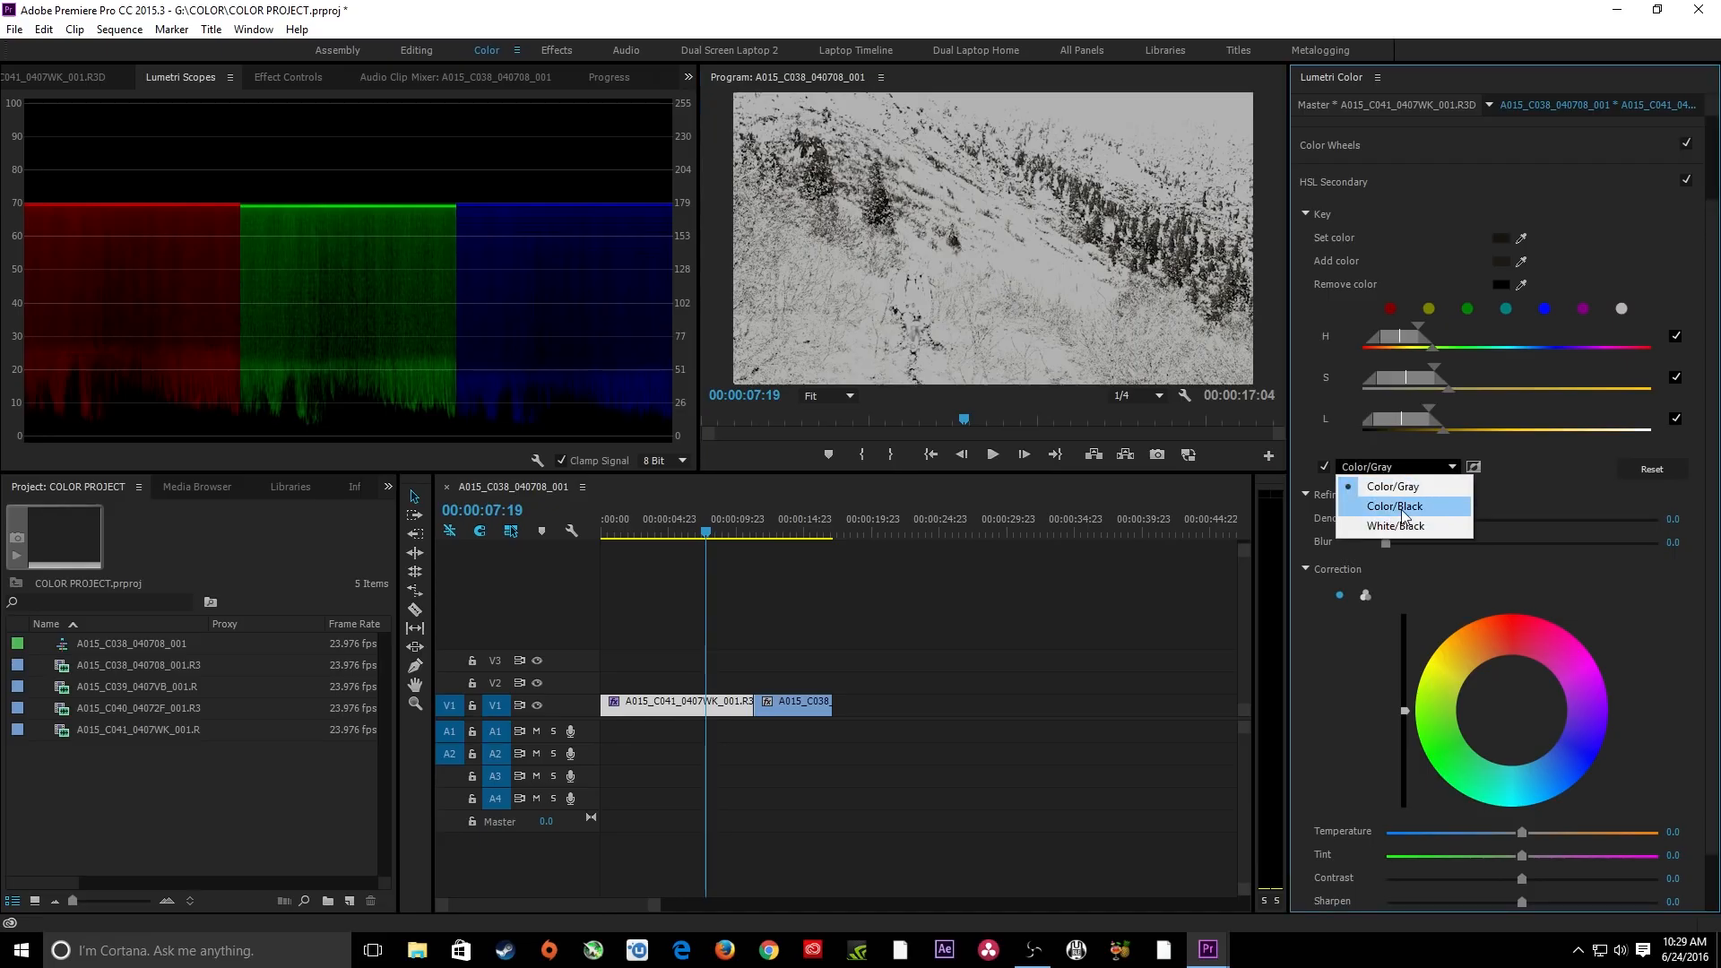
left_click(1394, 506)
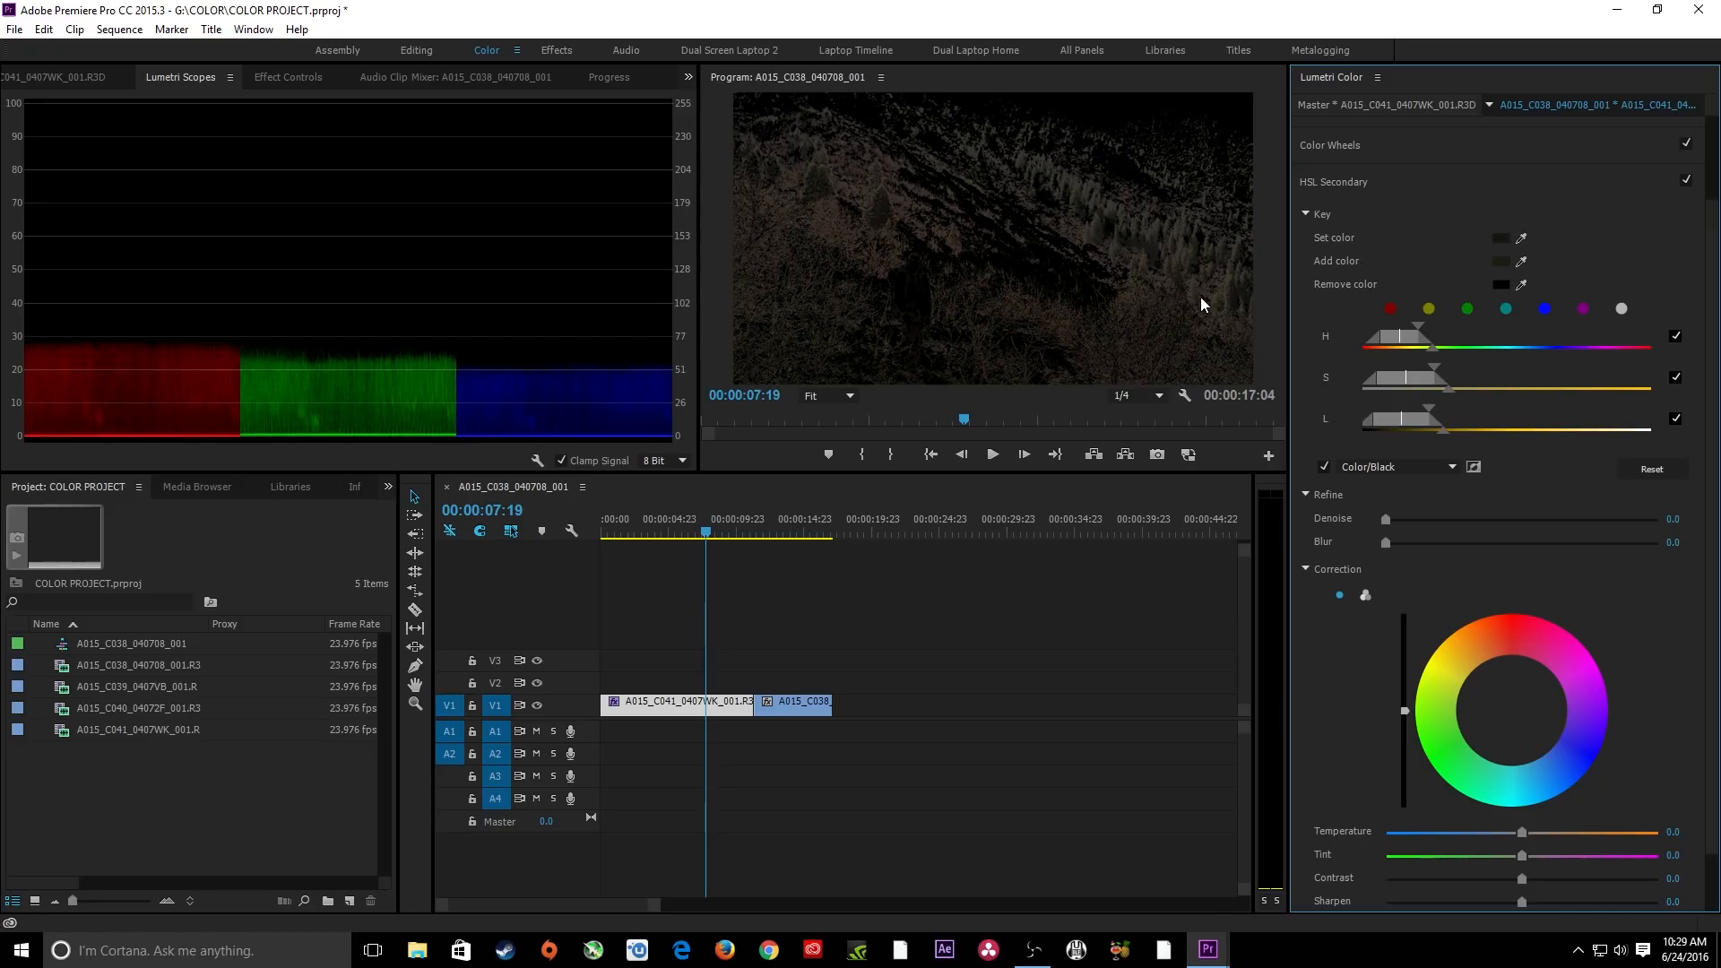
left_click(1362, 464)
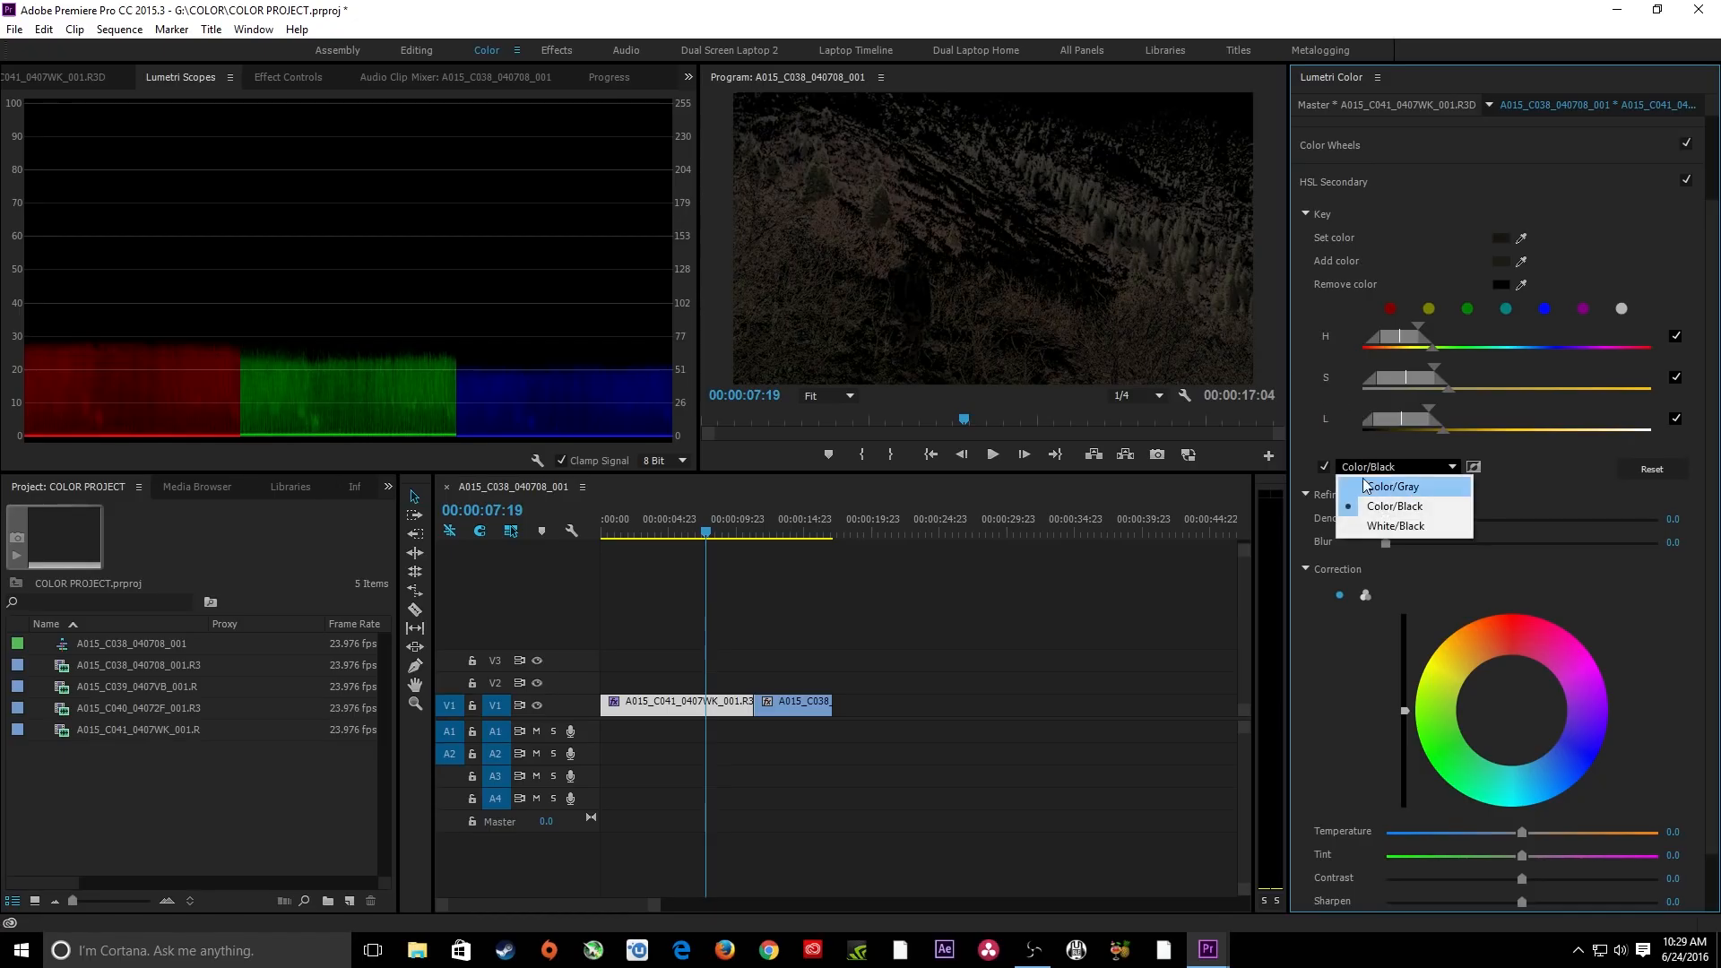
left_click(1376, 520)
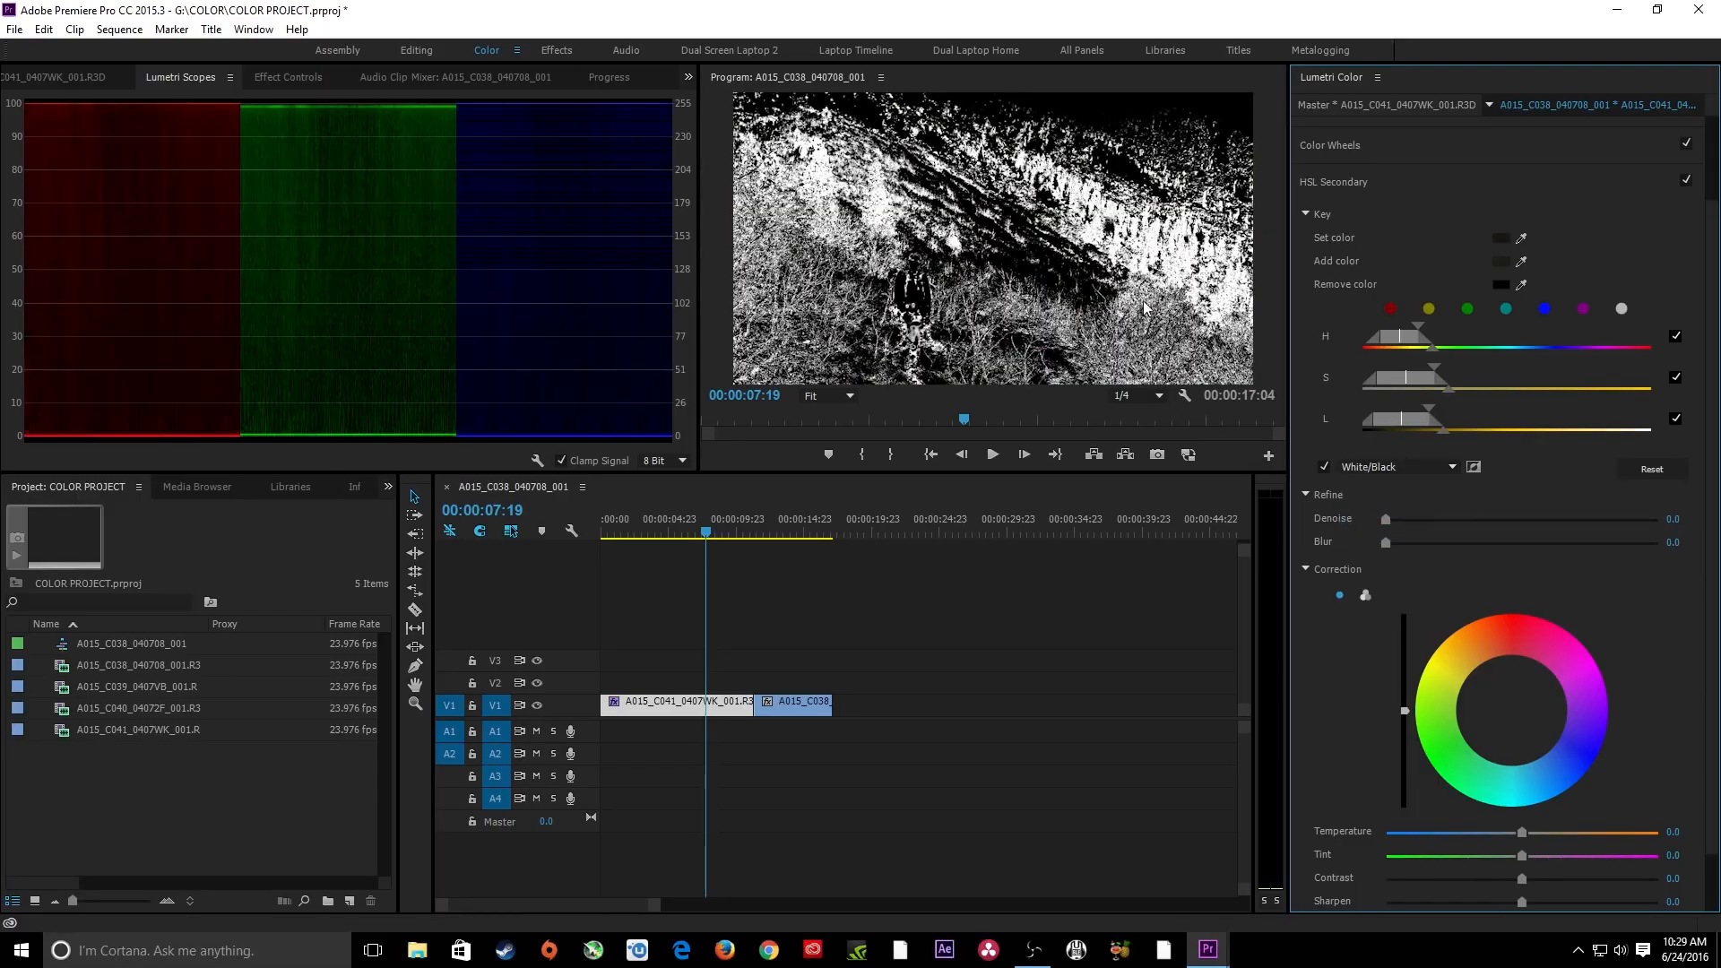
key("grave")
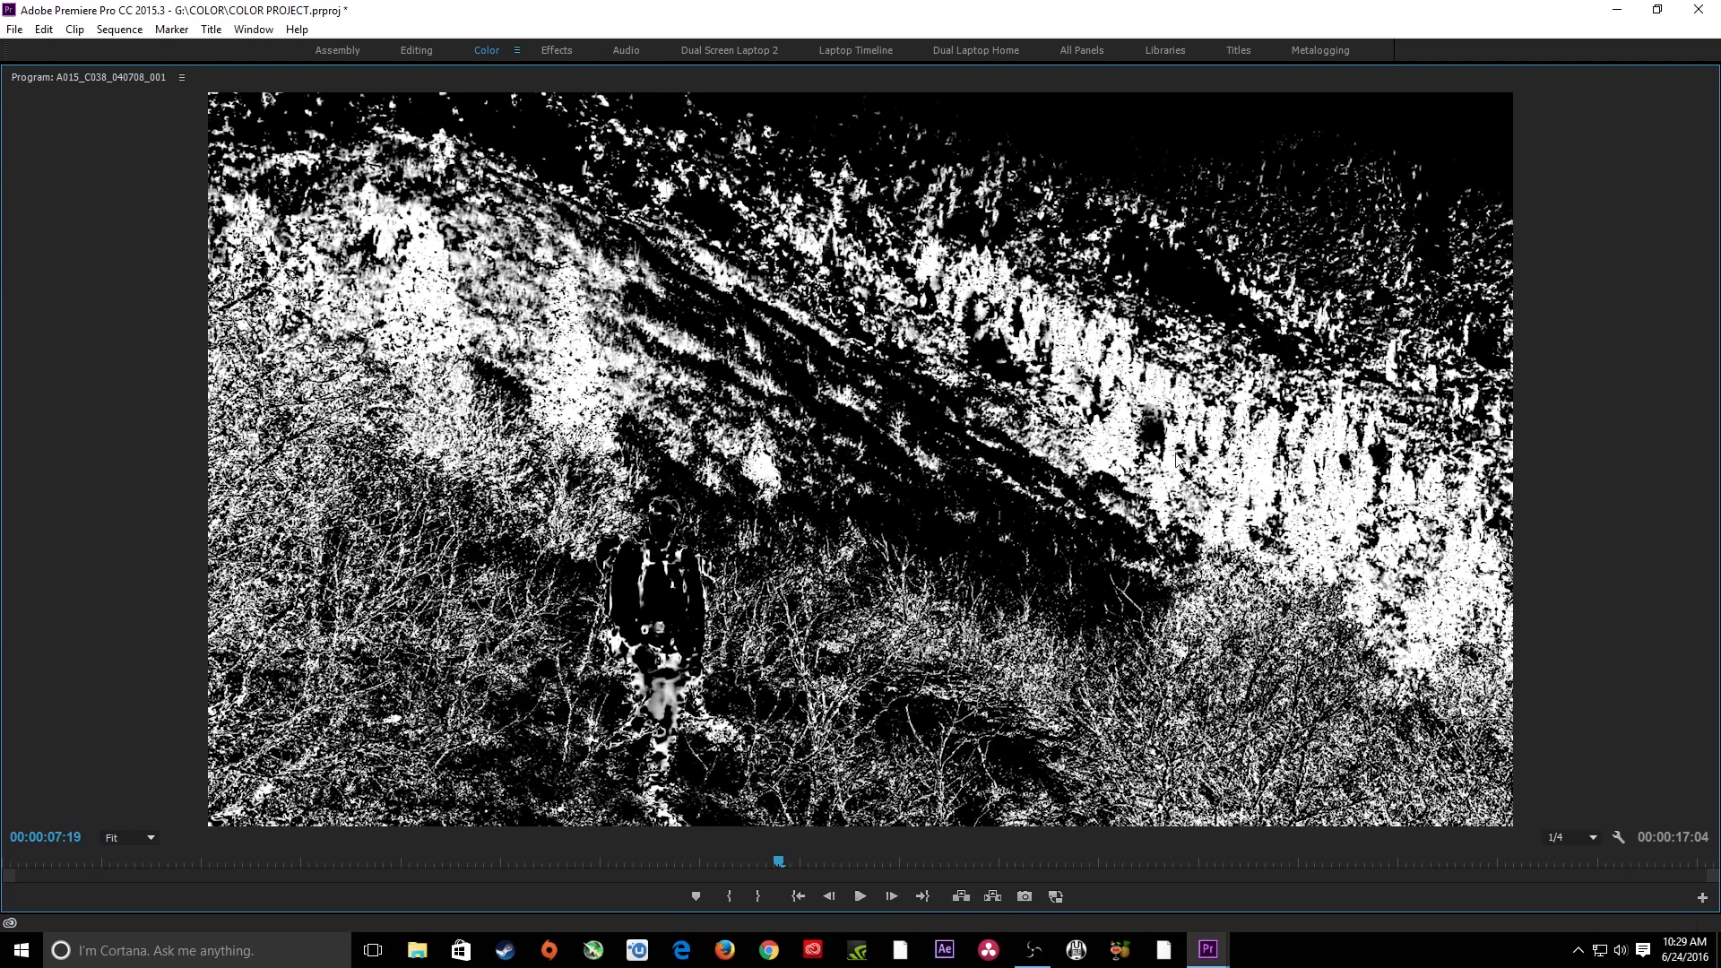
key("grave")
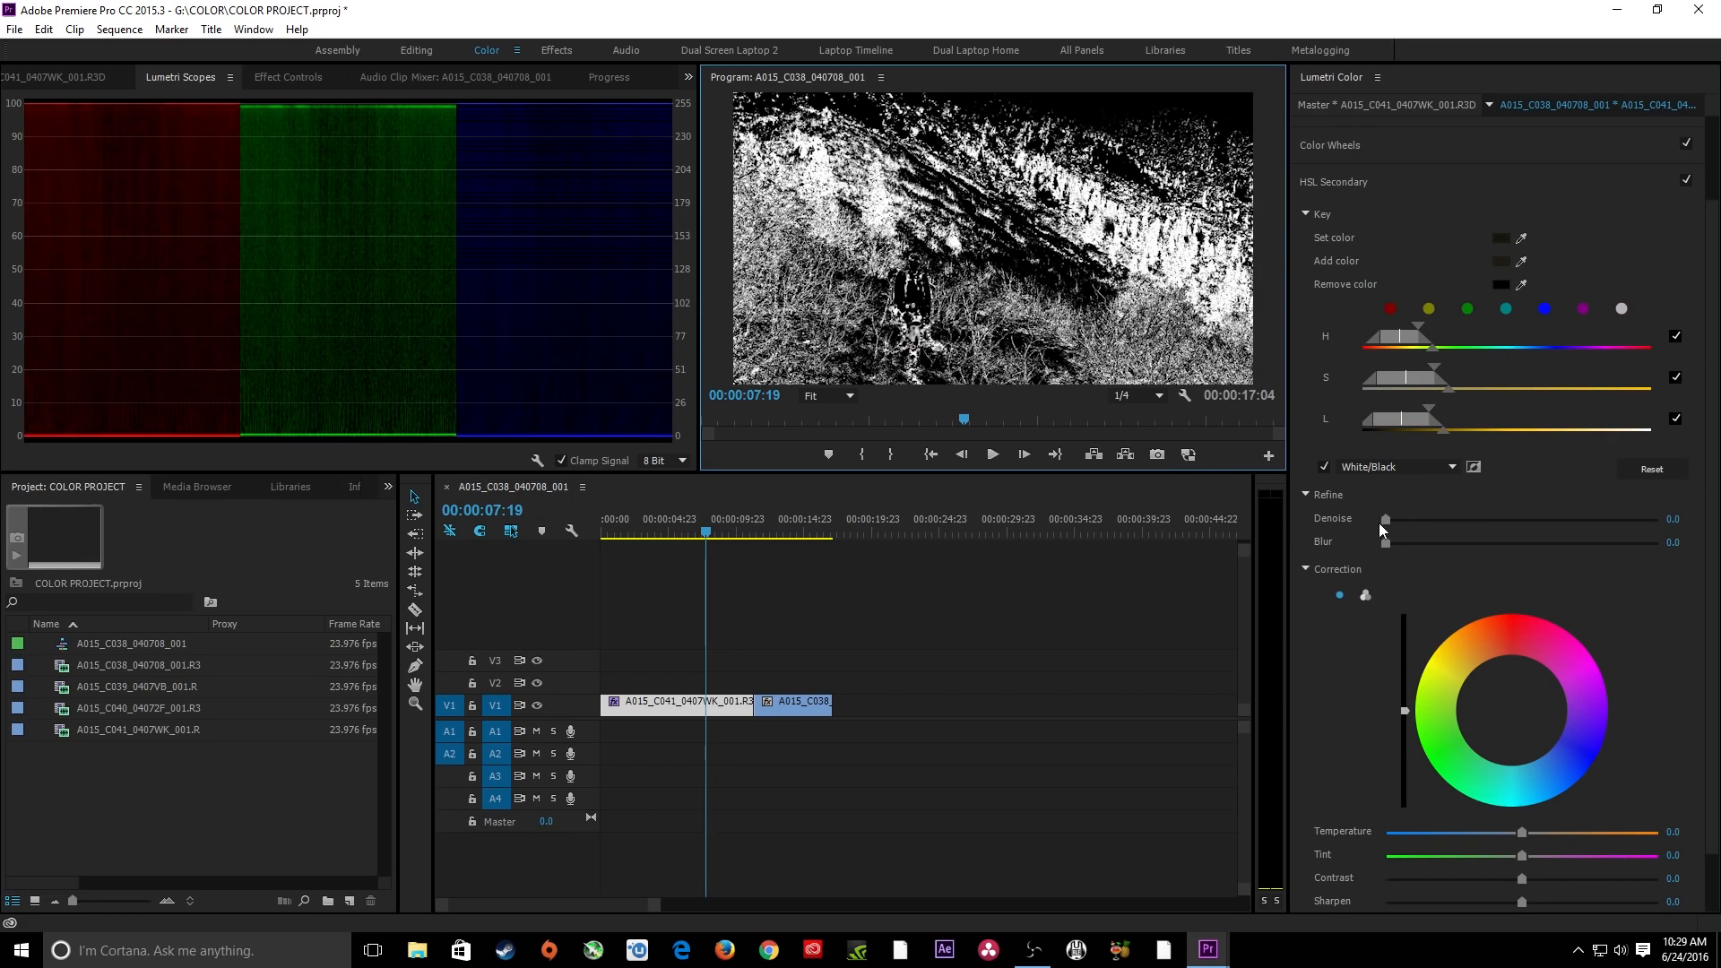
Refine the key with a Blur of 2.2, check the mask enlarged, and turn off the mask view.
mouse_move(1386, 519)
left_mouse_down()
mouse_move(1466, 524)
mouse_move(1400, 527)
left_mouse_up()
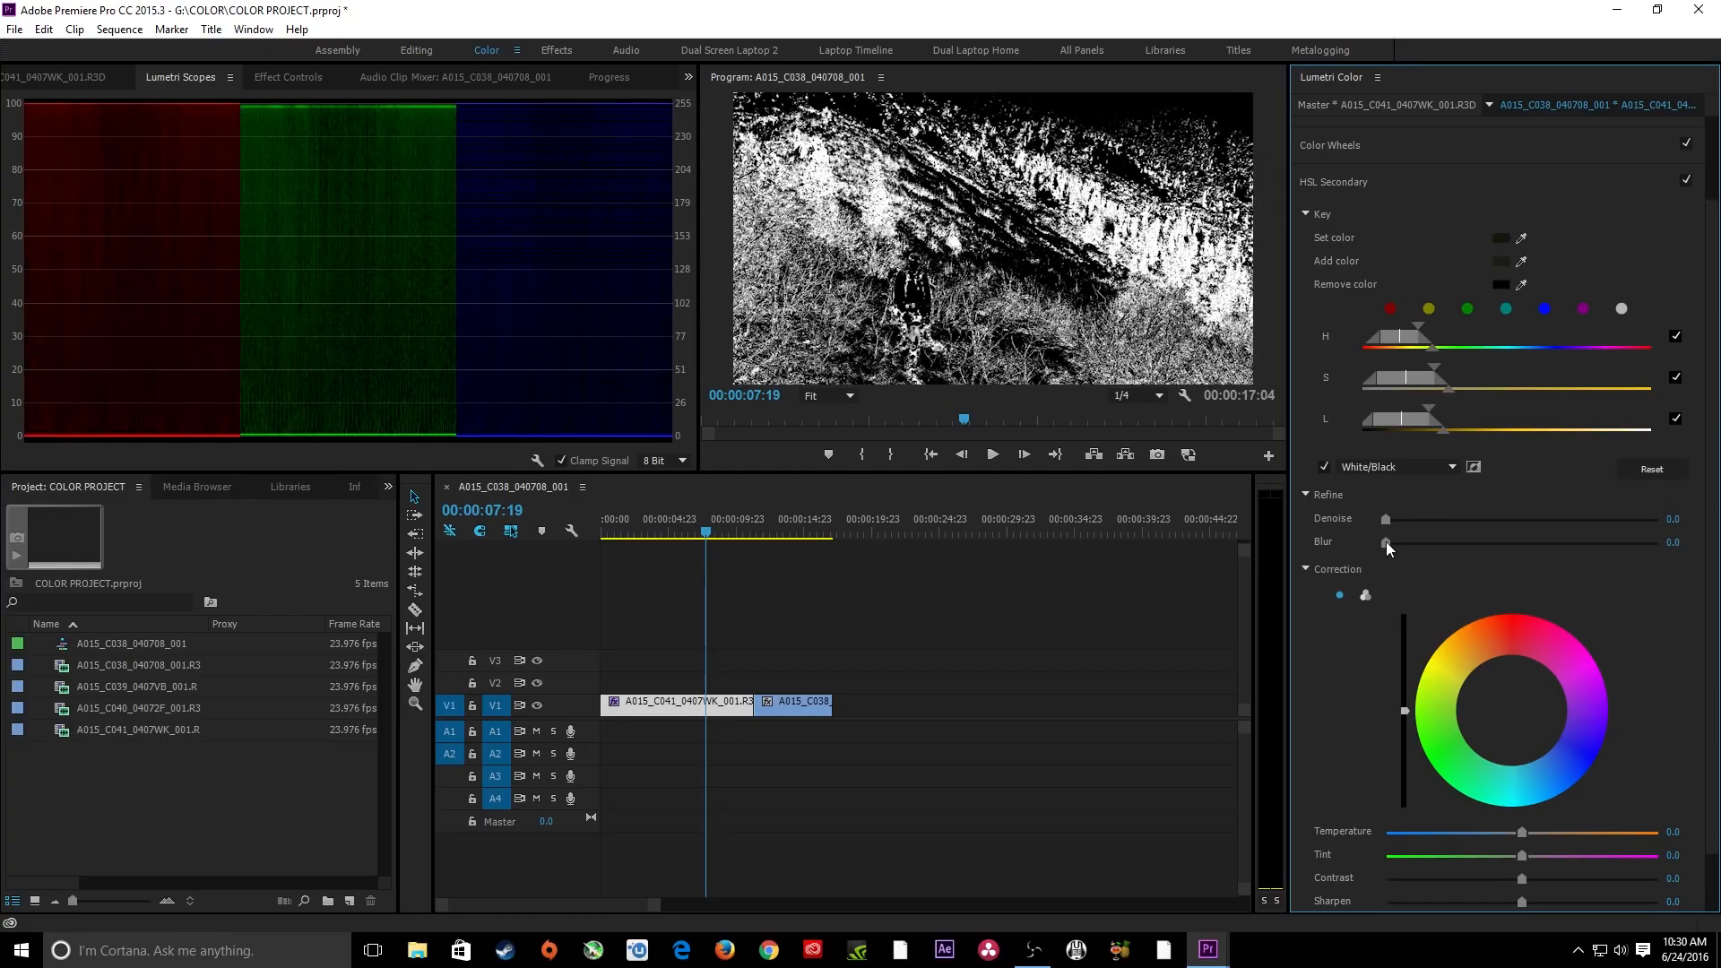
mouse_move(1386, 541)
left_mouse_down()
mouse_move(1622, 544)
mouse_move(1405, 550)
left_mouse_up()
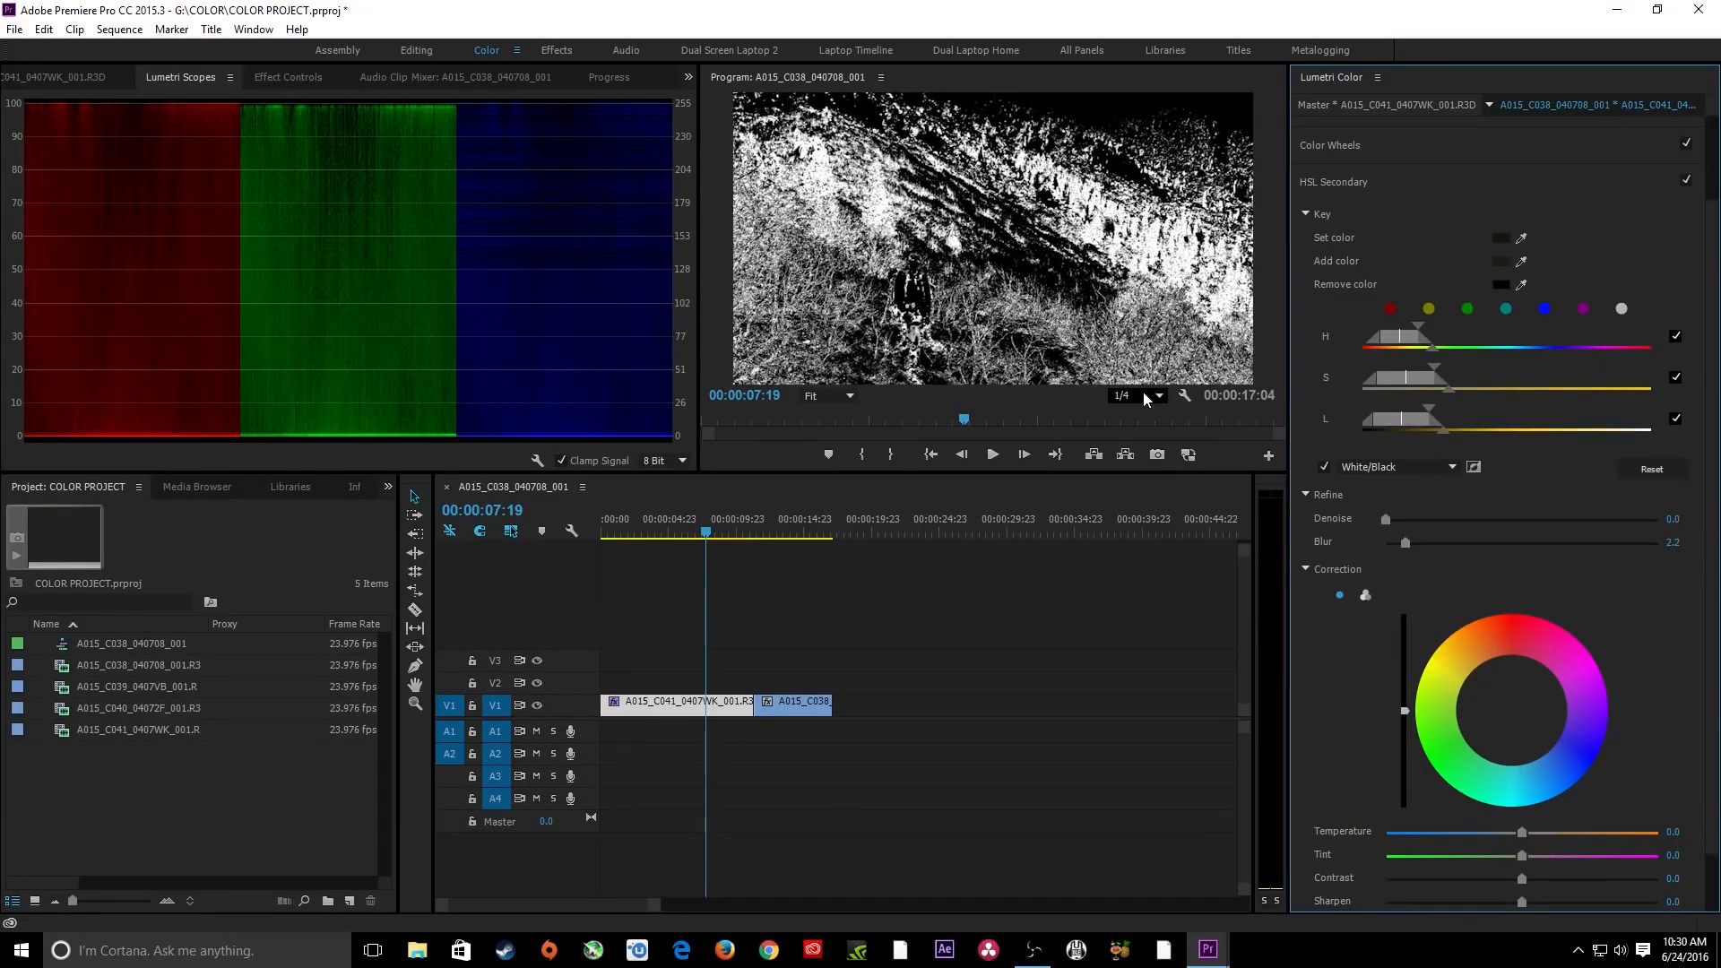
key("grave")
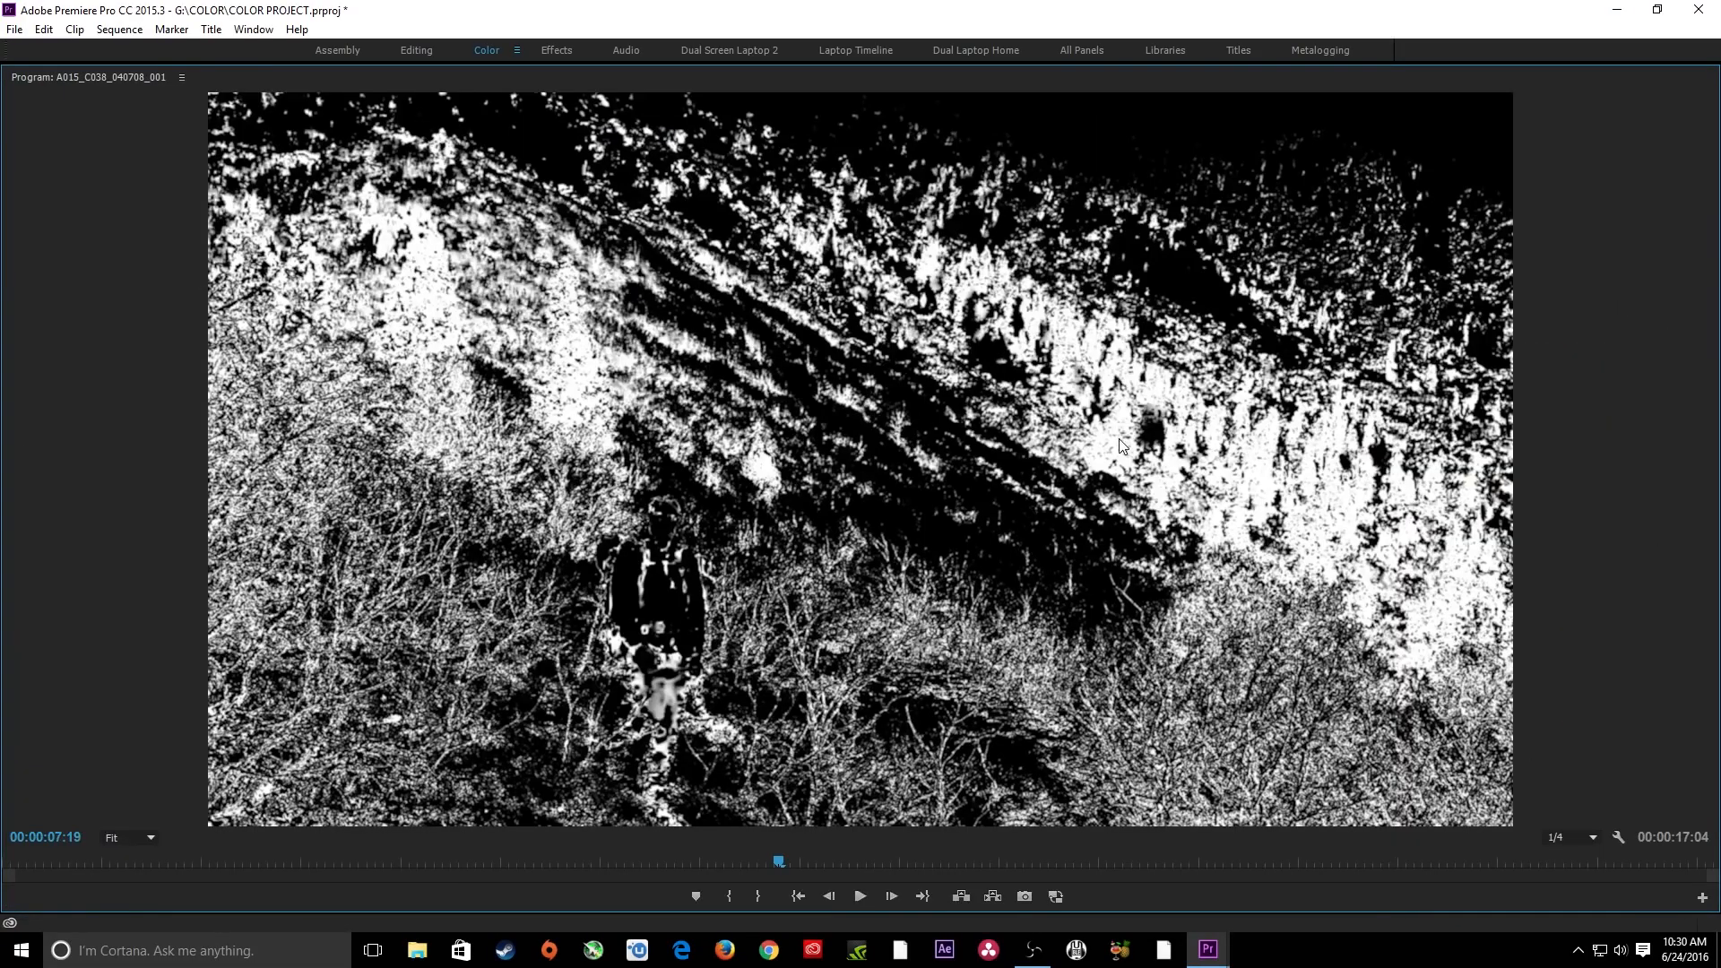
key("grave")
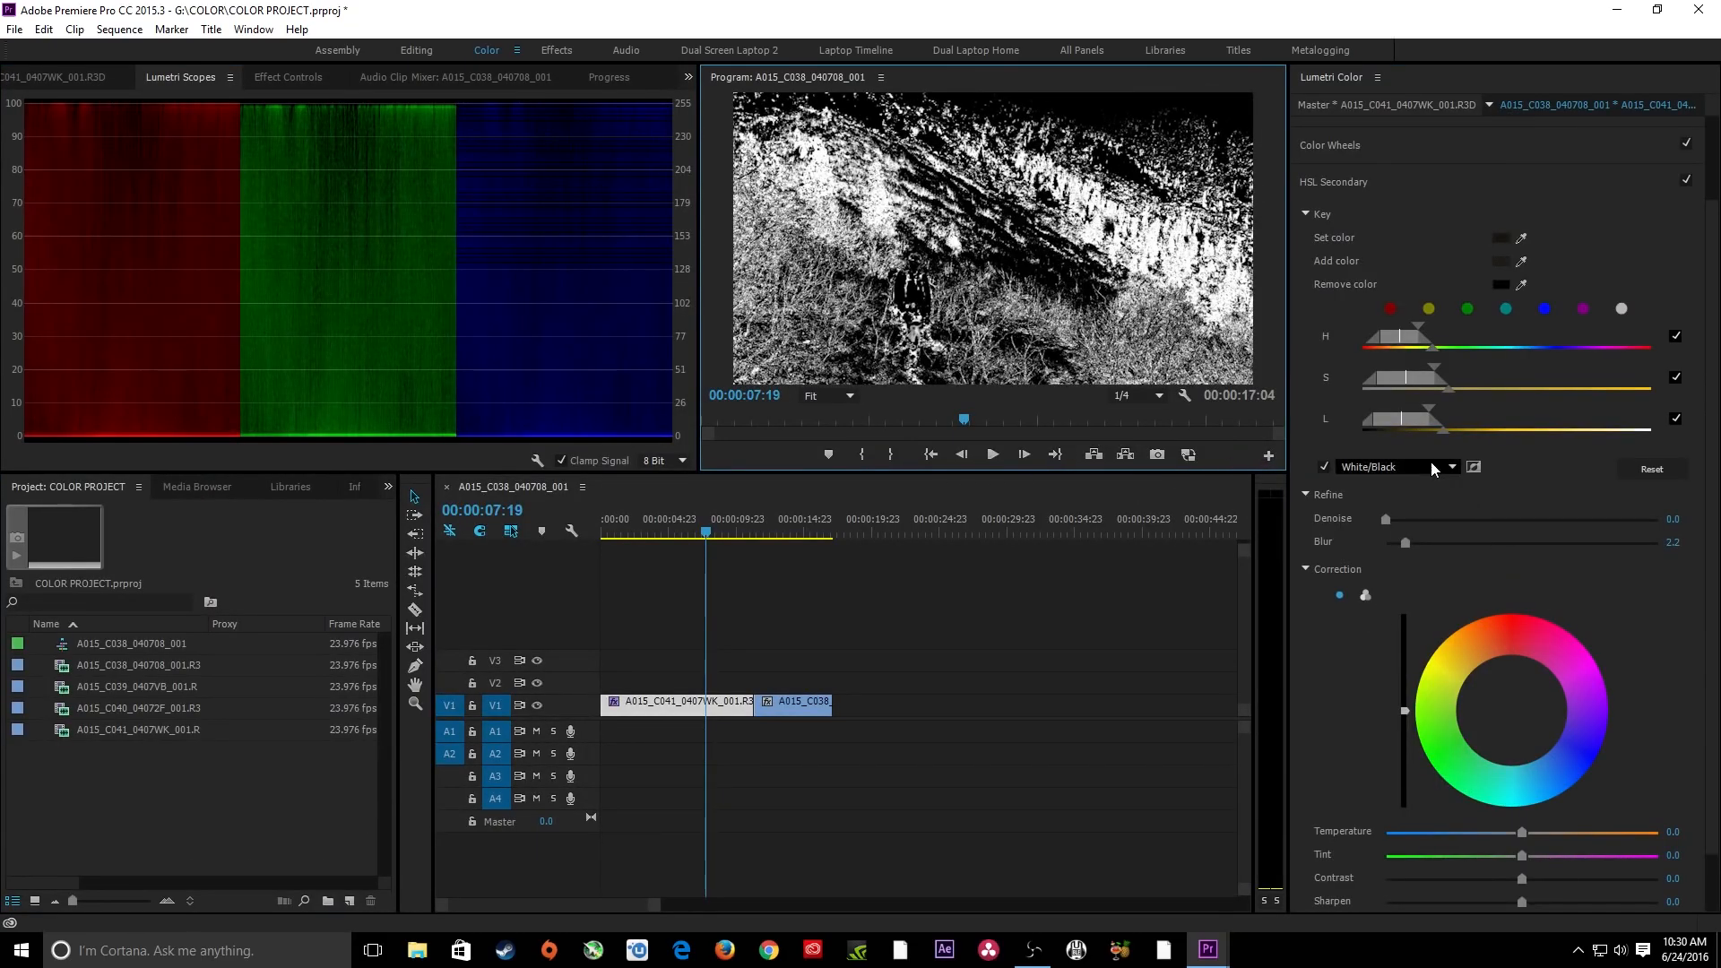
left_click(1324, 467)
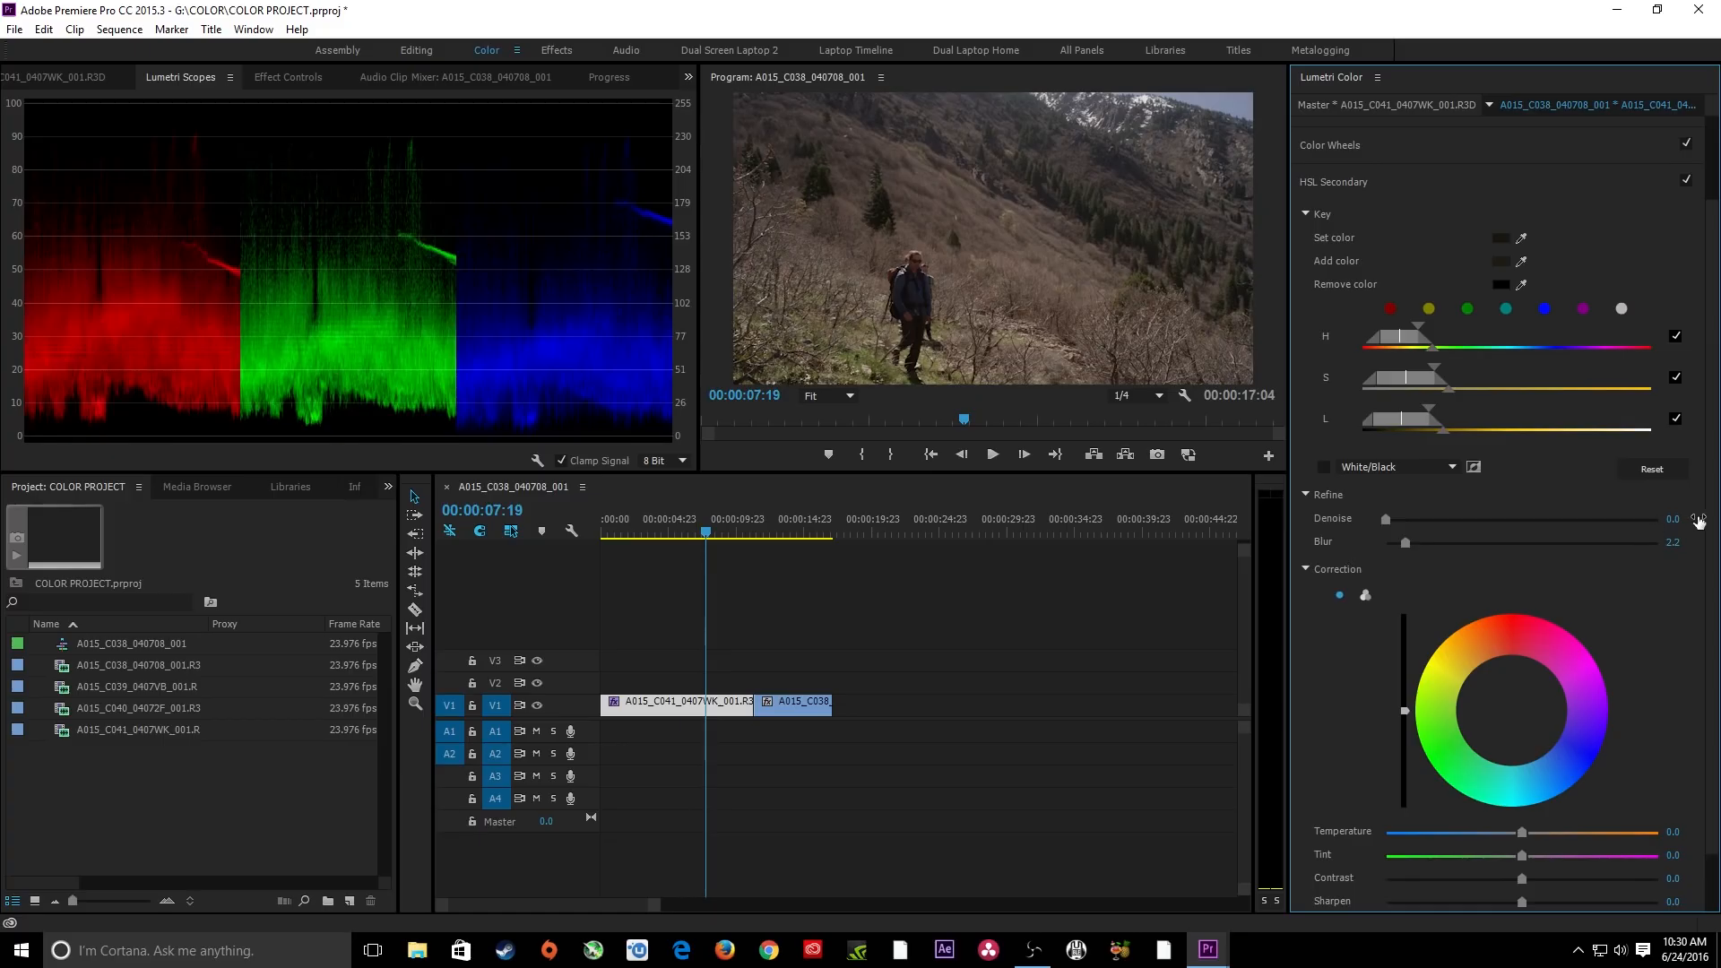
Save the project, then shift the keyed trees toward green with the single correction wheel and brighten them slightly.
scroll(1524, 628, "down", 2)
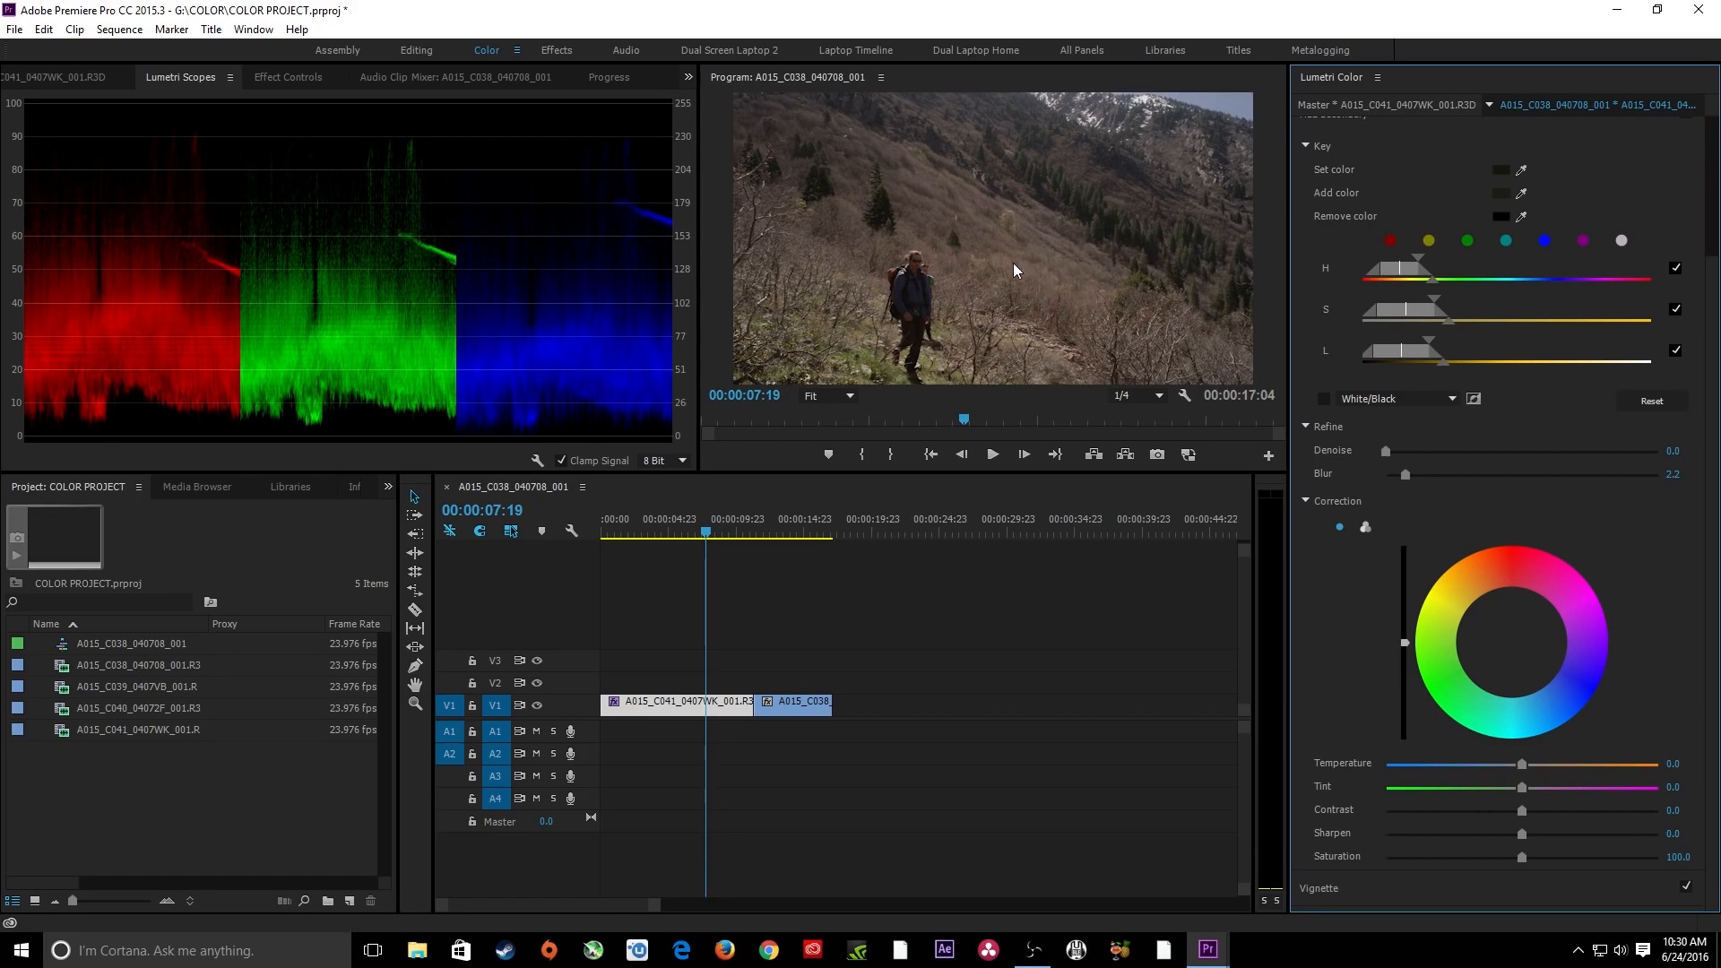
key("ctrl+s")
left_click_drag(1512, 643, 1452, 663)
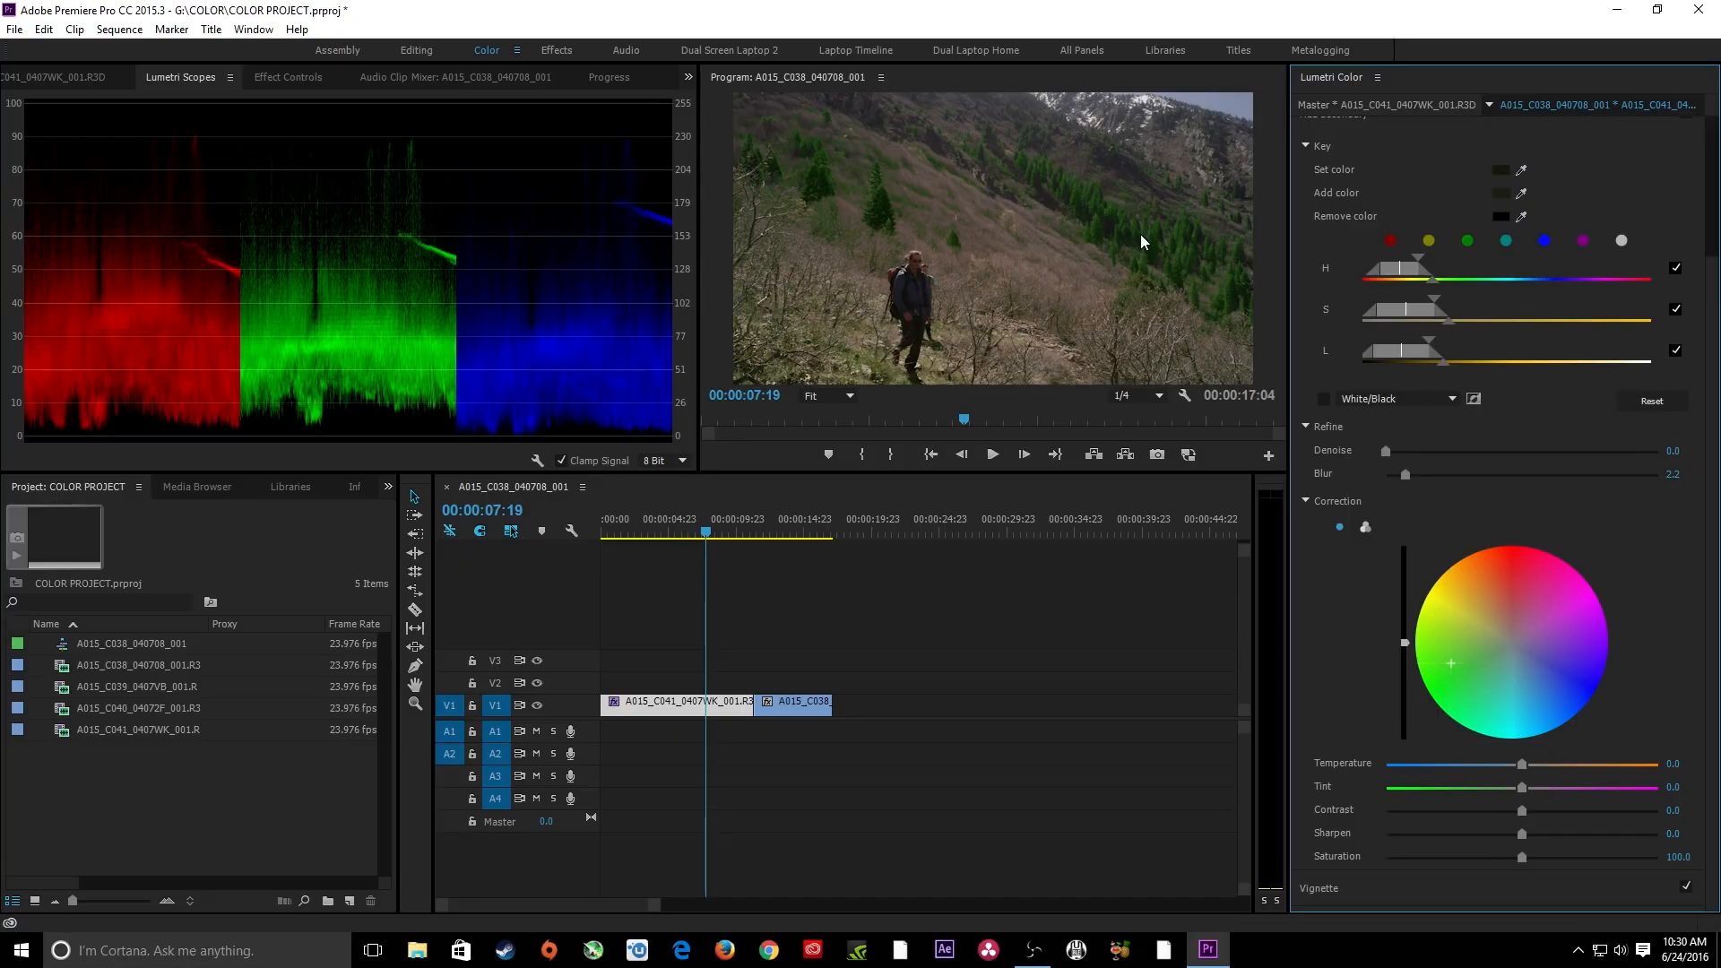
key("ctrl+z")
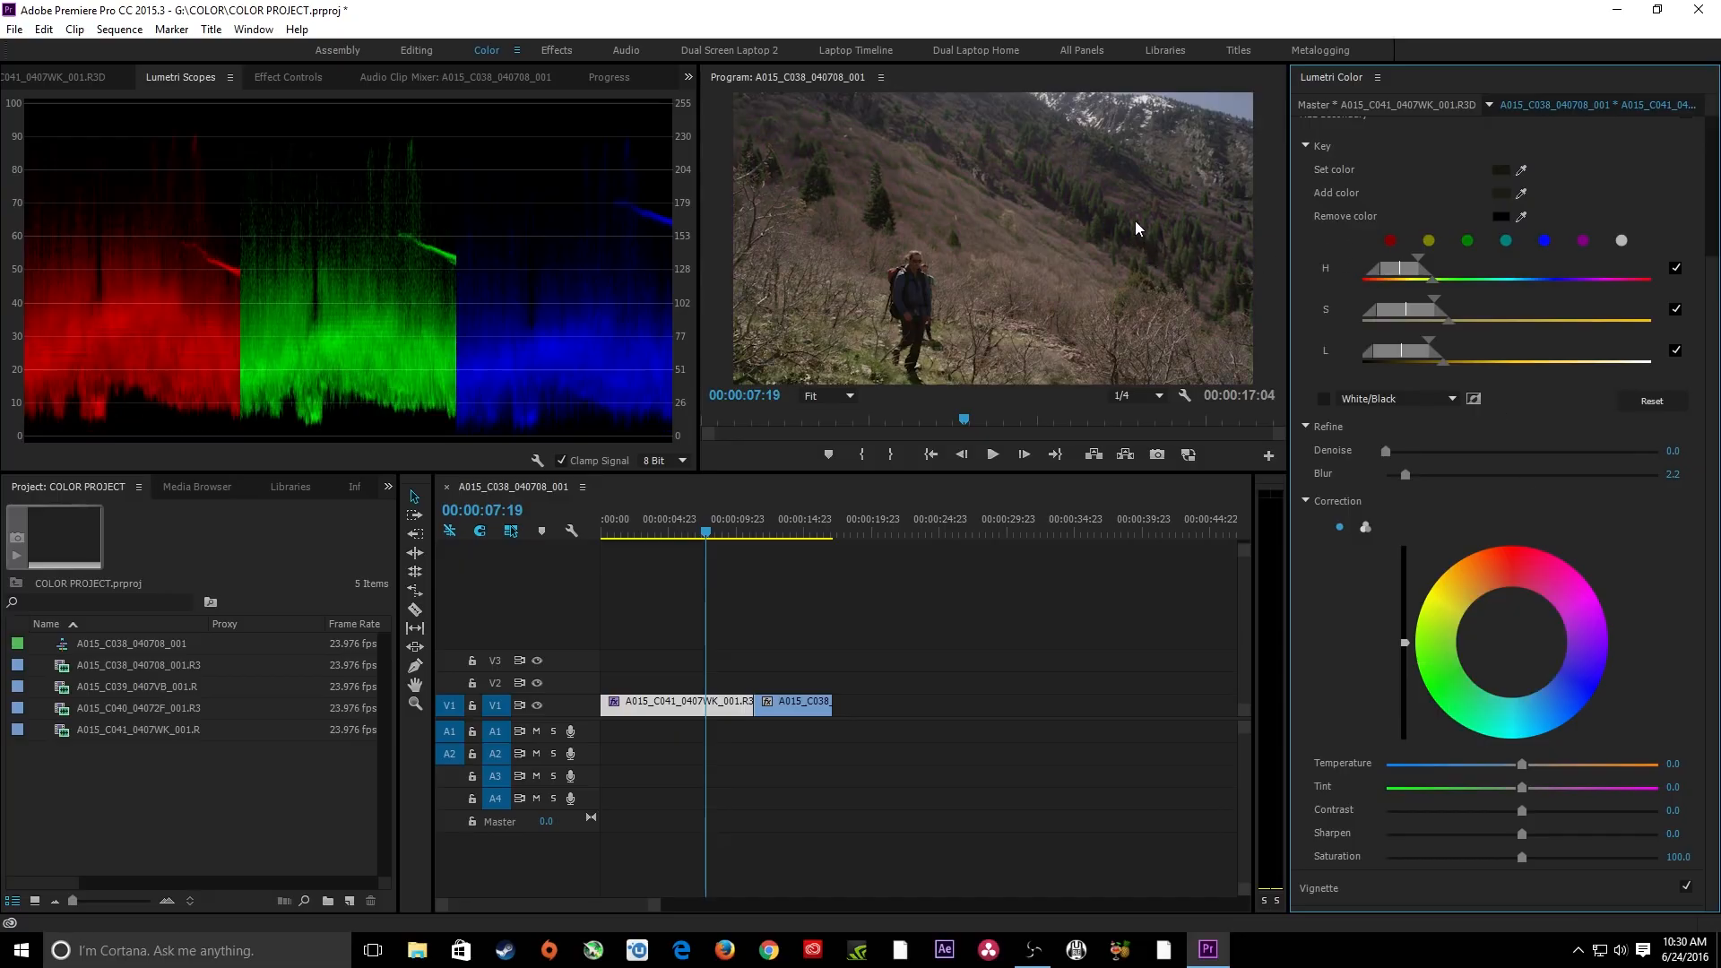
key("ctrl+shift+z")
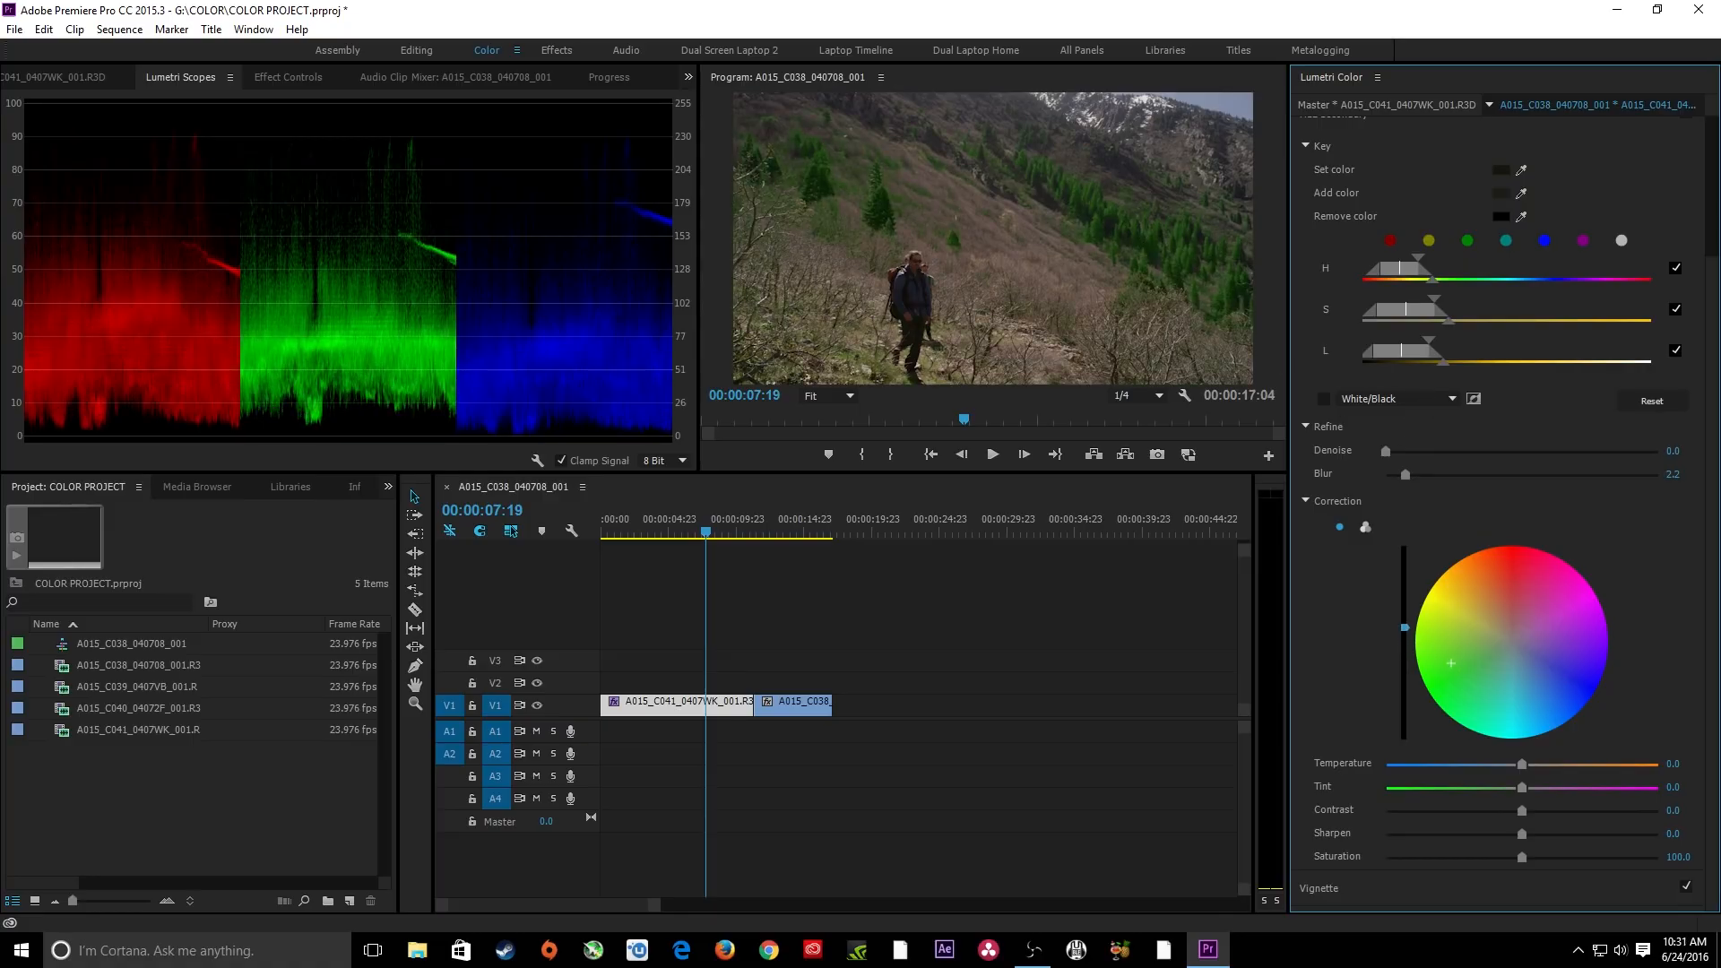
mouse_move(1405, 628)
left_mouse_down()
mouse_move(1405, 580)
mouse_move(1405, 632)
left_mouse_up()
Compare the single and three-way correction wheels, leaving the Shadows, Midtones and Highlights wheels active.
left_click(1366, 527)
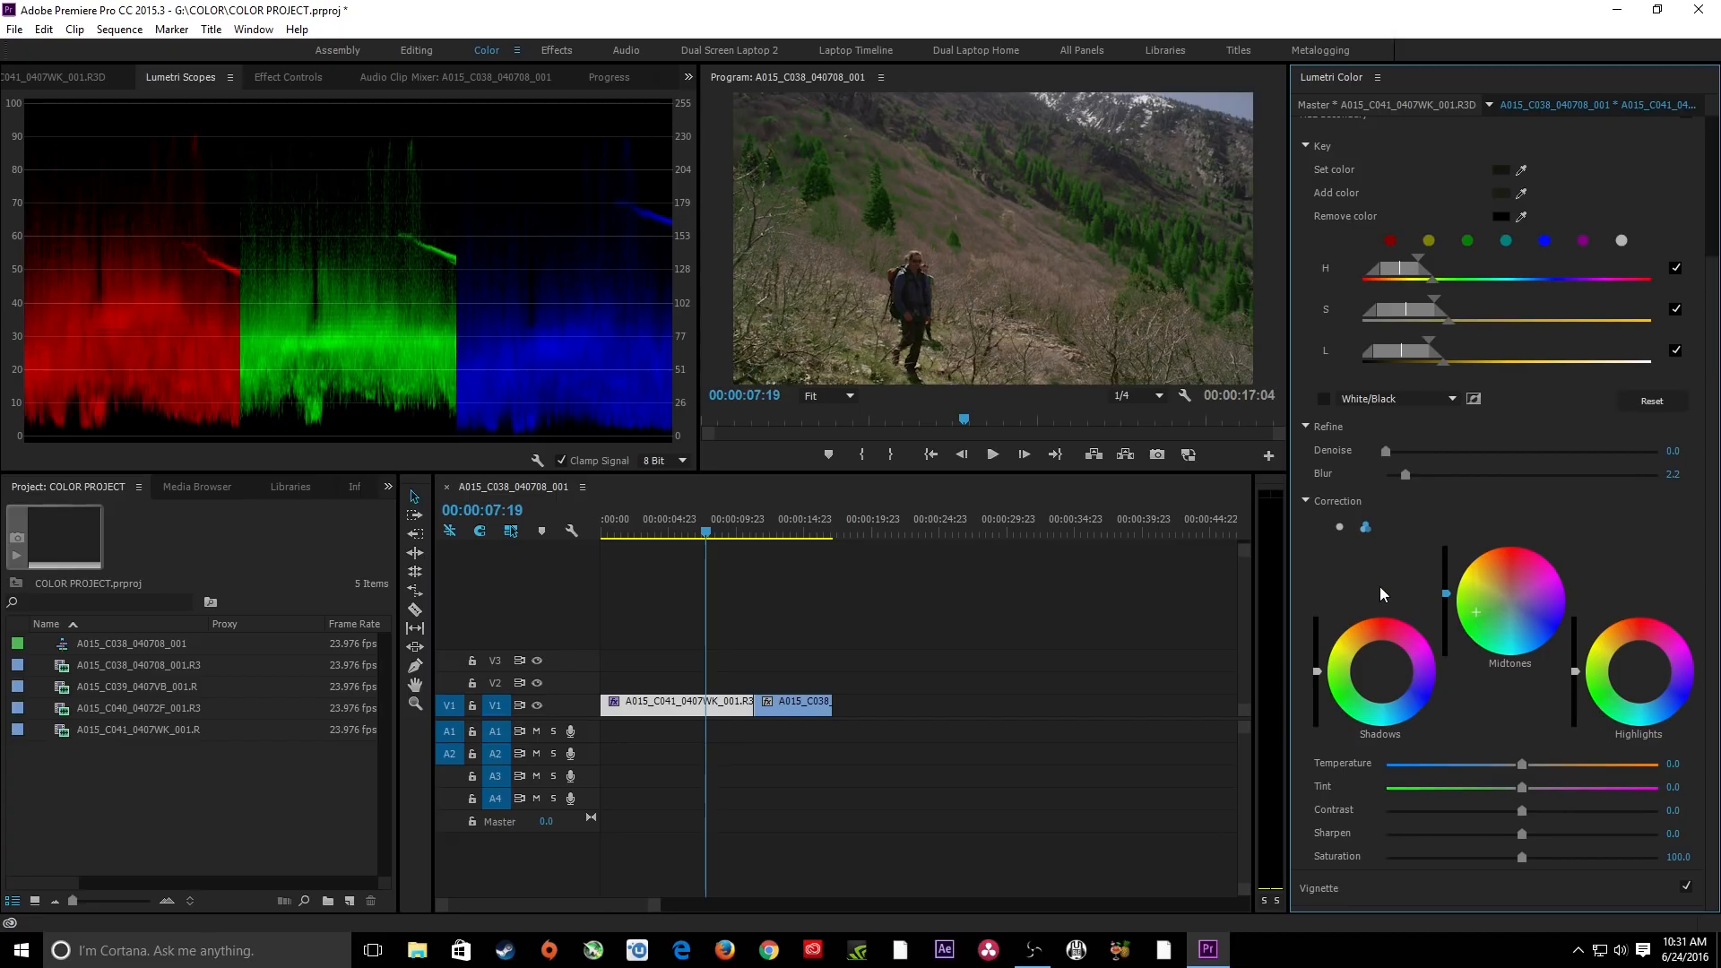
left_click(1341, 527)
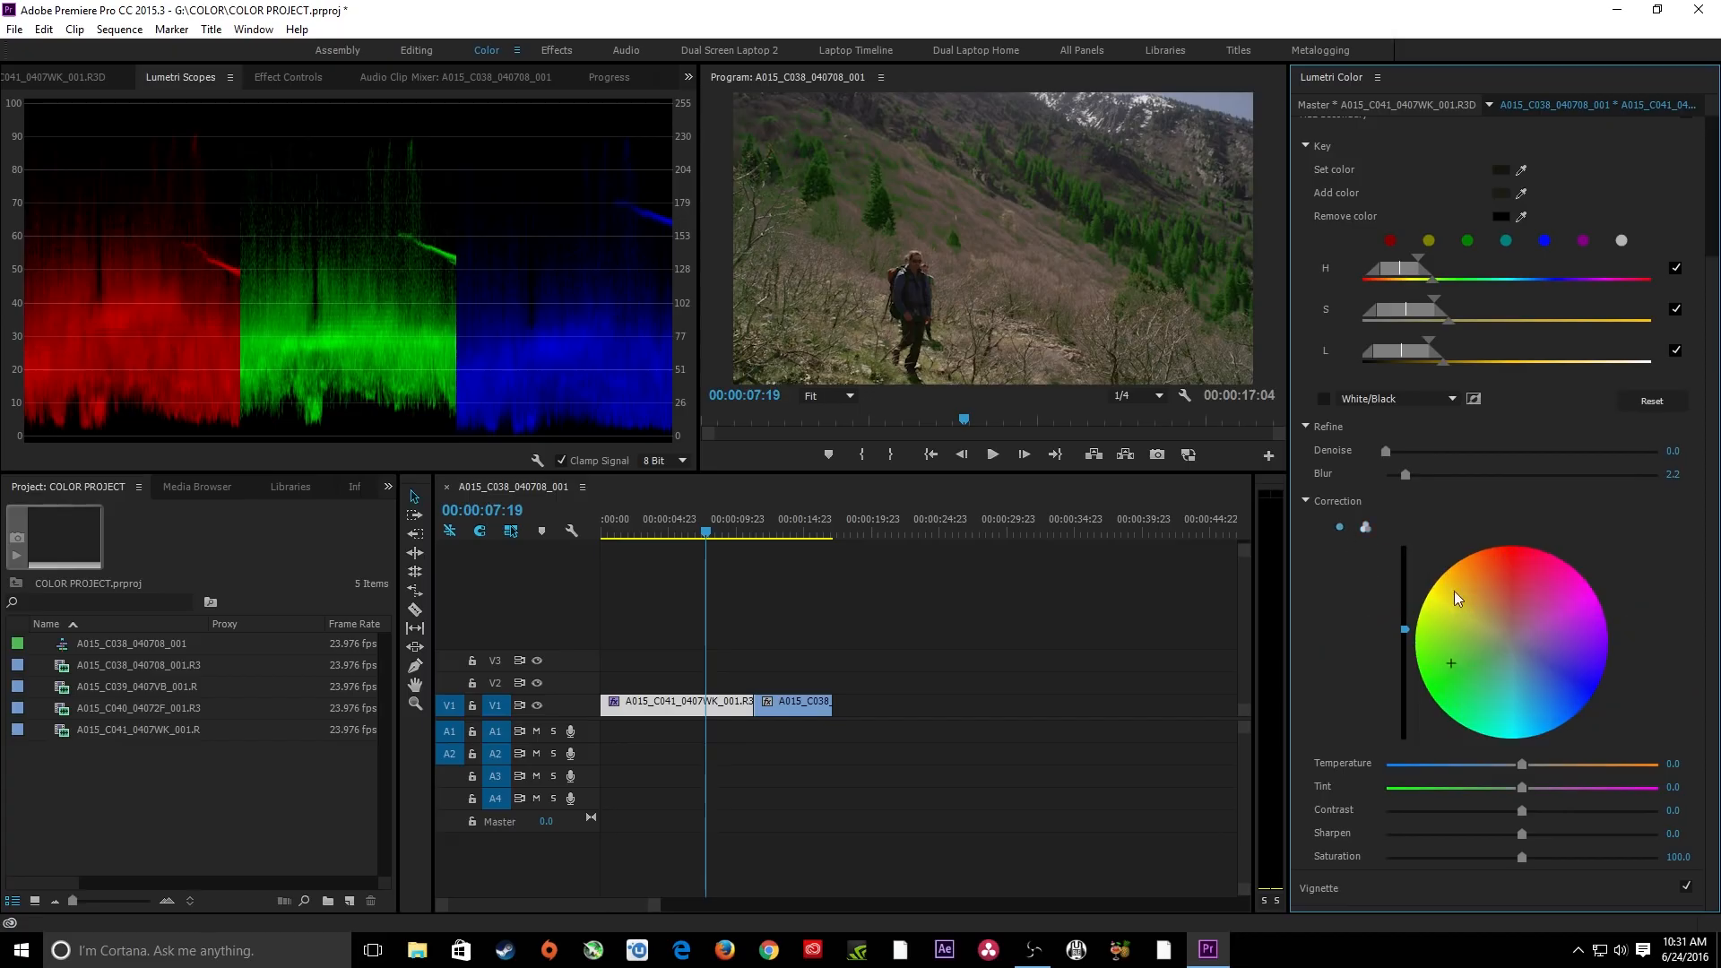
left_click(1366, 527)
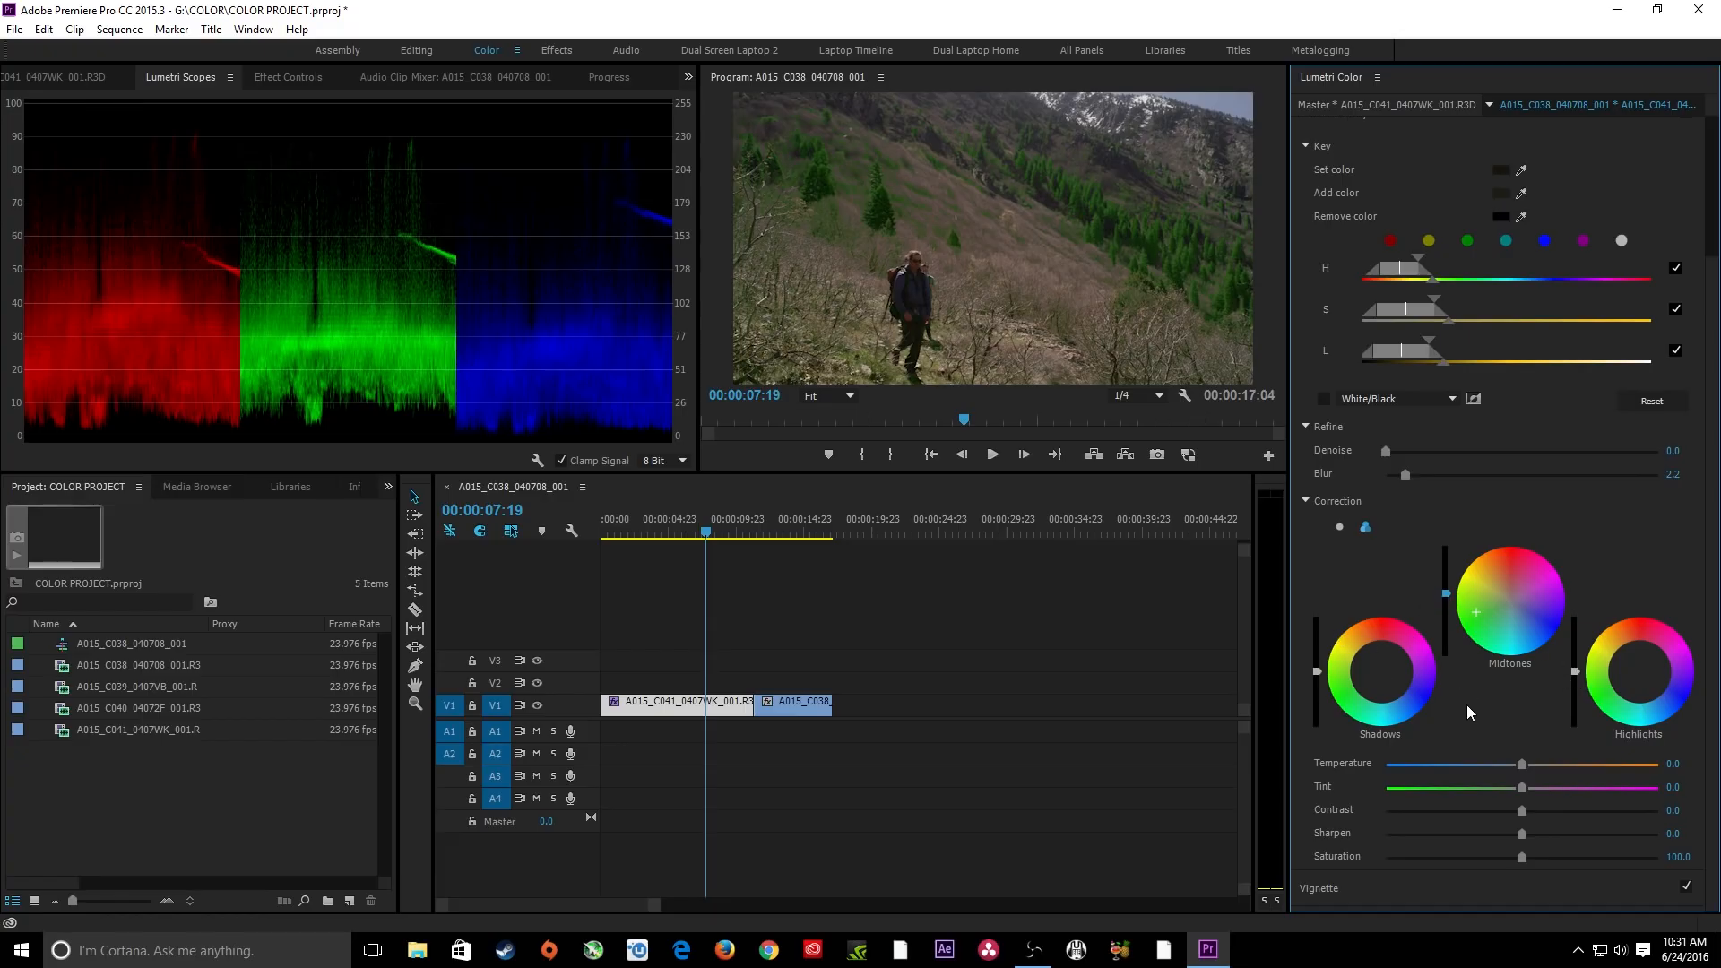
left_click(1308, 499)
left_click(1429, 671)
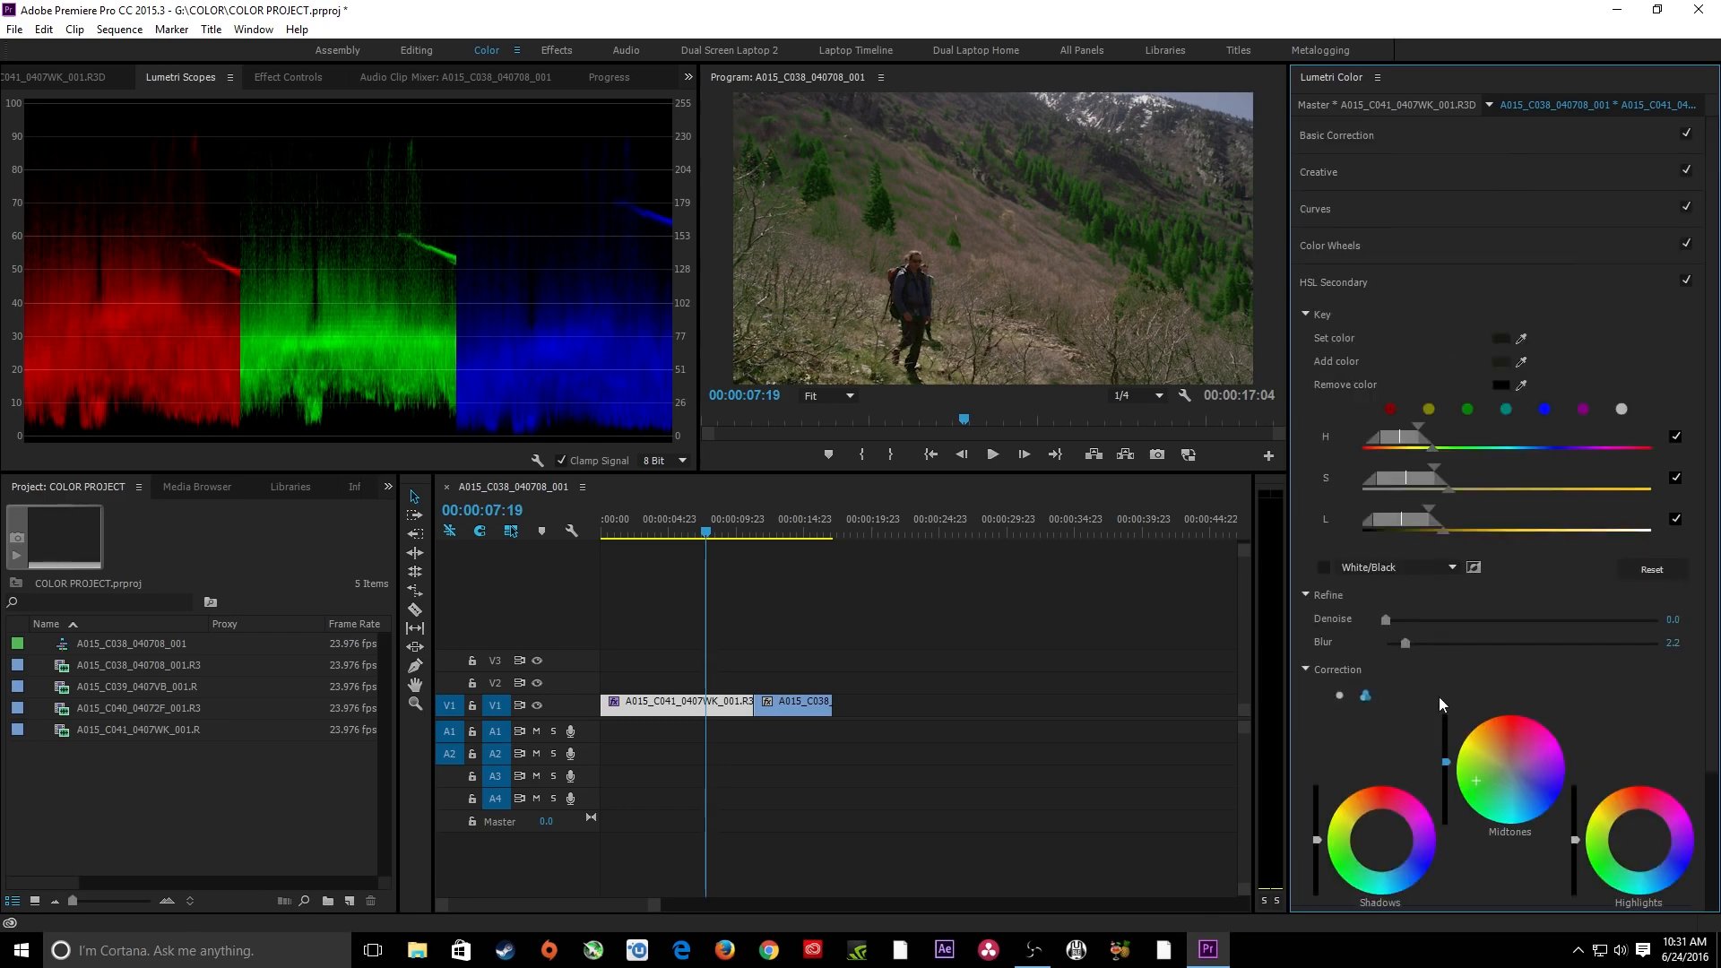
scroll(1513, 751, "down", 9)
scroll(1510, 750, "down", 1)
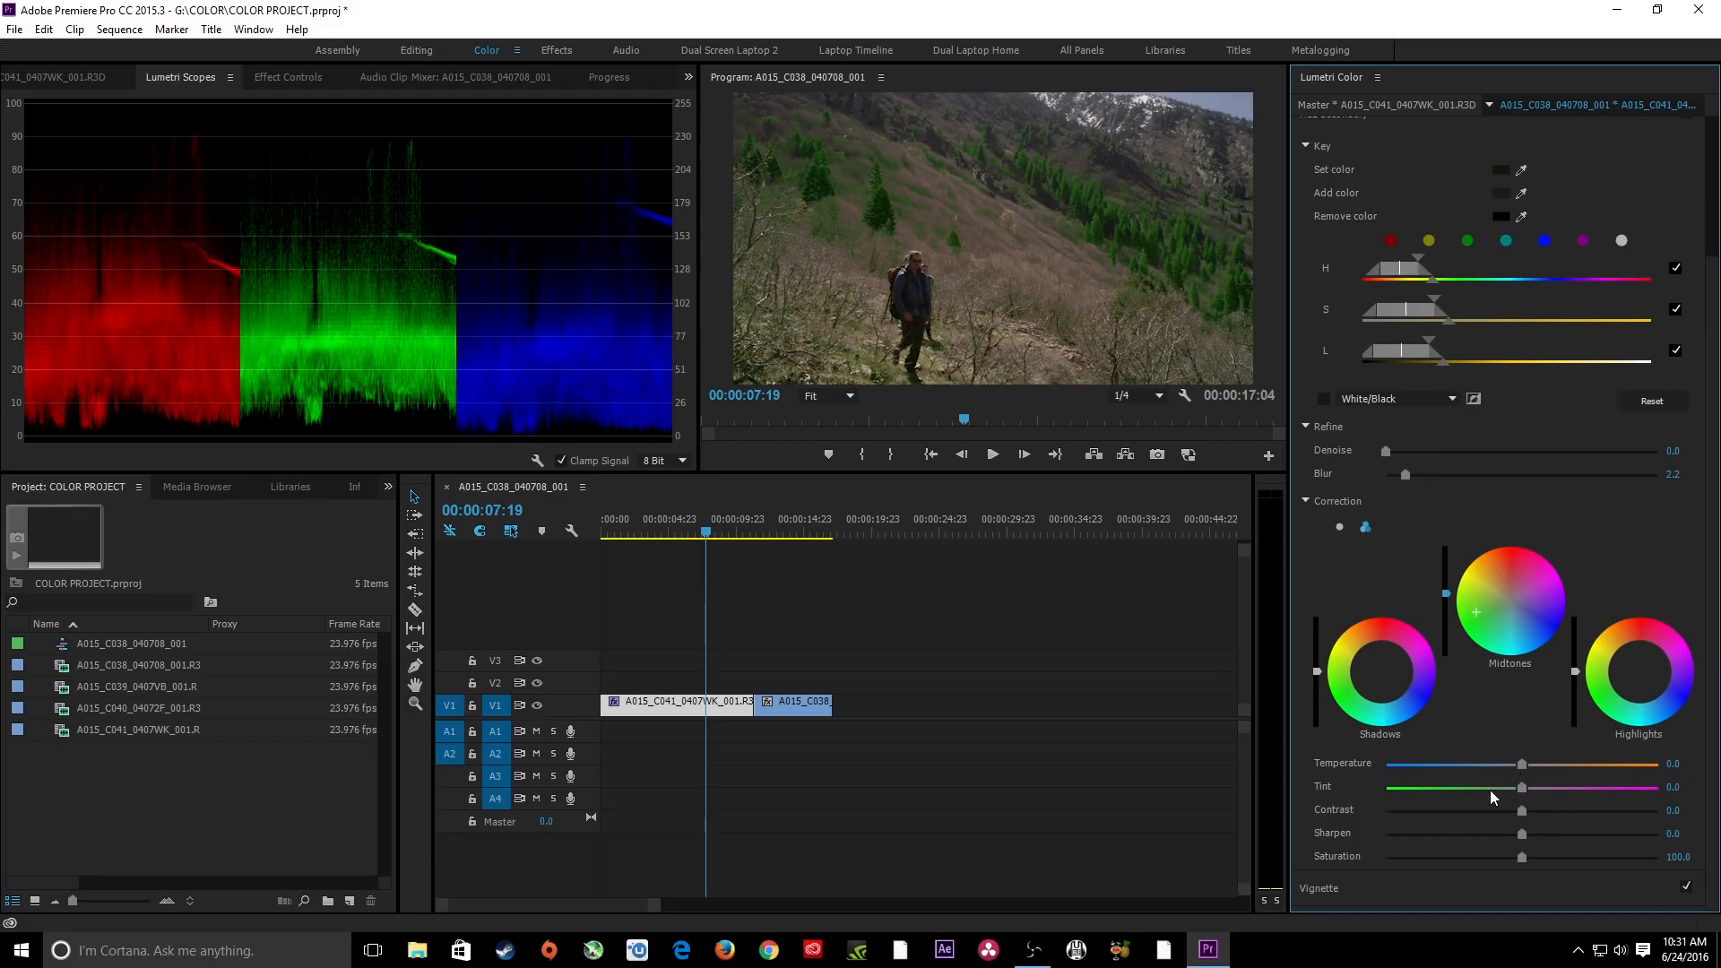
mouse_move(1517, 789)
left_mouse_down()
mouse_move(1375, 804)
mouse_move(1614, 805)
mouse_move(1425, 807)
mouse_move(1611, 804)
mouse_move(1429, 805)
mouse_move(1533, 799)
mouse_move(1445, 768)
mouse_move(1559, 769)
mouse_move(1470, 780)
mouse_move(1515, 778)
mouse_move(1526, 808)
left_mouse_up()
key("ctrl+z")
key("ctrl+z")
Set the HSL Secondary correction's Contrast to -2.0 and Saturation to 138.8.
mouse_move(1521, 811)
left_mouse_down()
mouse_move(1434, 811)
mouse_move(1601, 818)
mouse_move(1449, 811)
mouse_move(1521, 820)
left_mouse_up()
left_click_drag(1522, 858, 1573, 863)
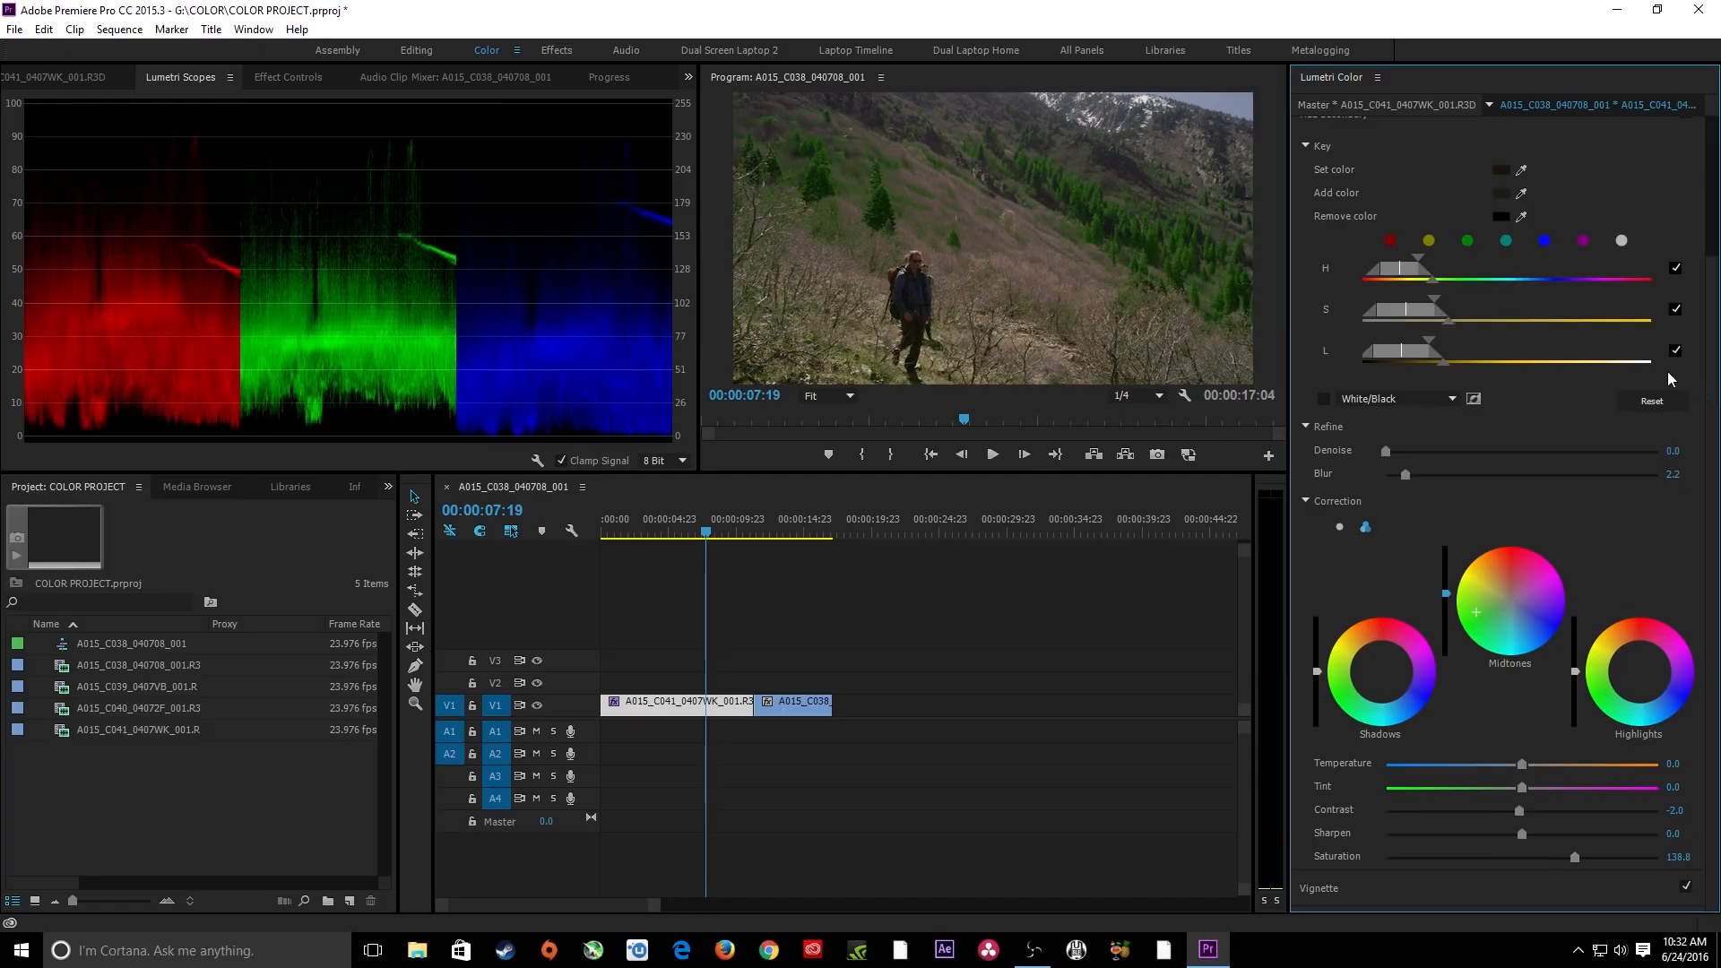
Compare the shot with the HSL Secondary correction off and on, leave it on, and collapse the HSL Secondary section.
scroll(1667, 371, "up", 3)
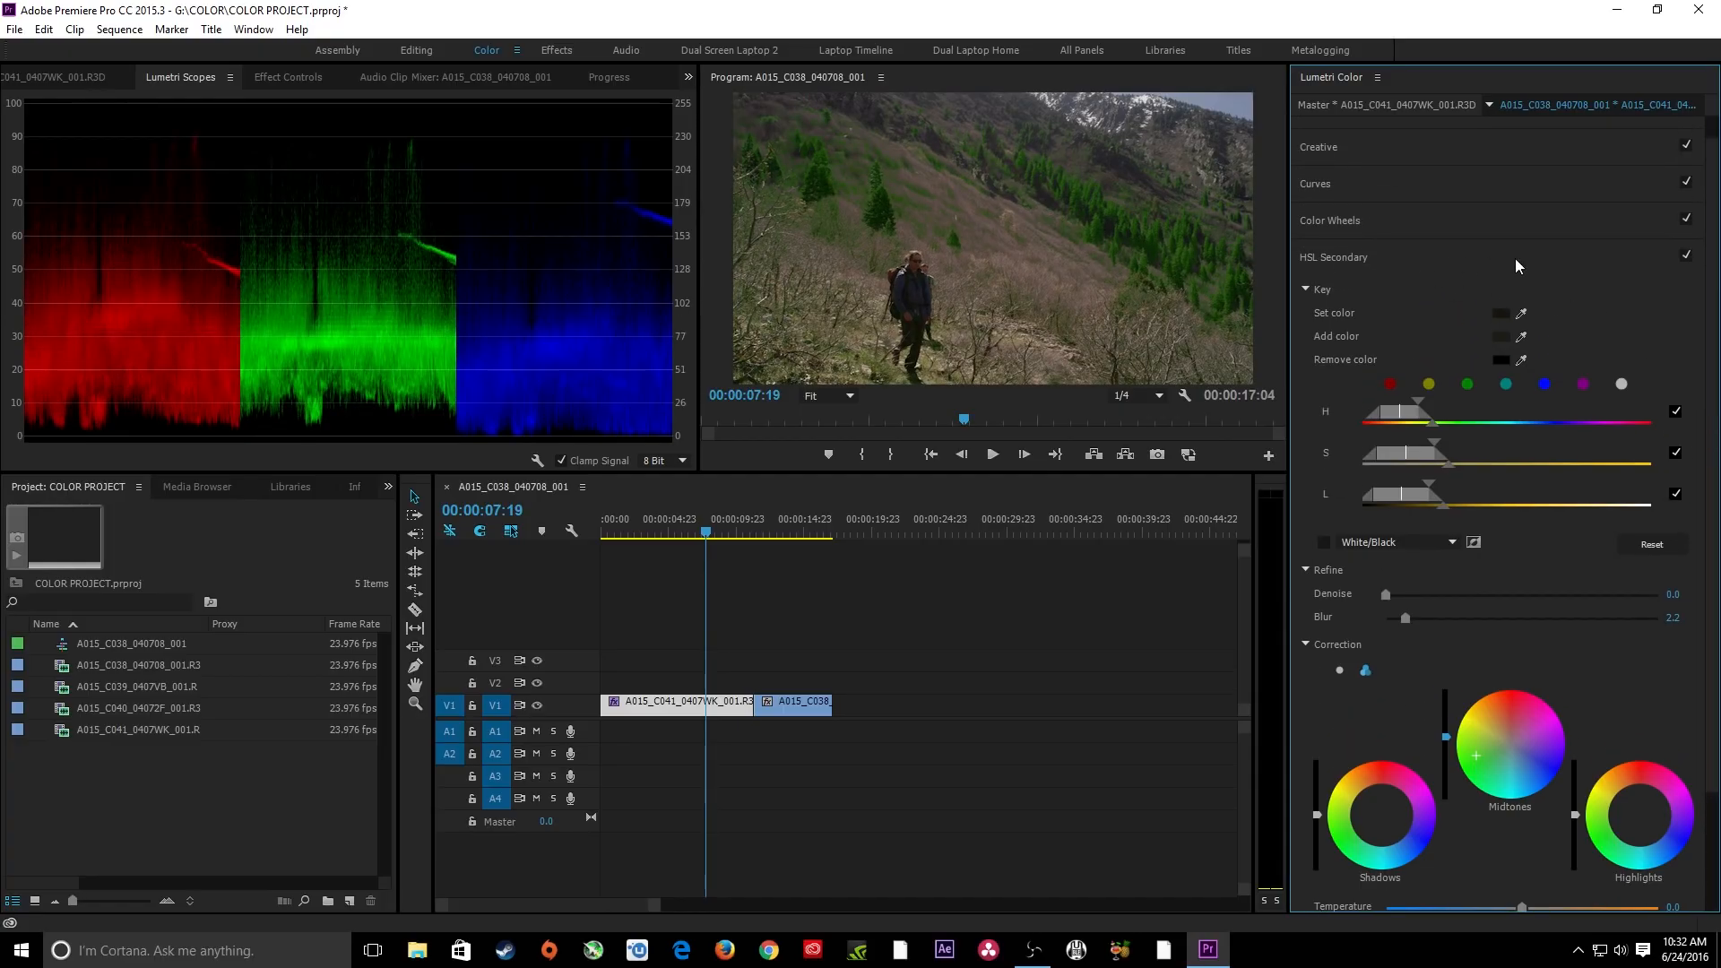
left_click(1686, 257)
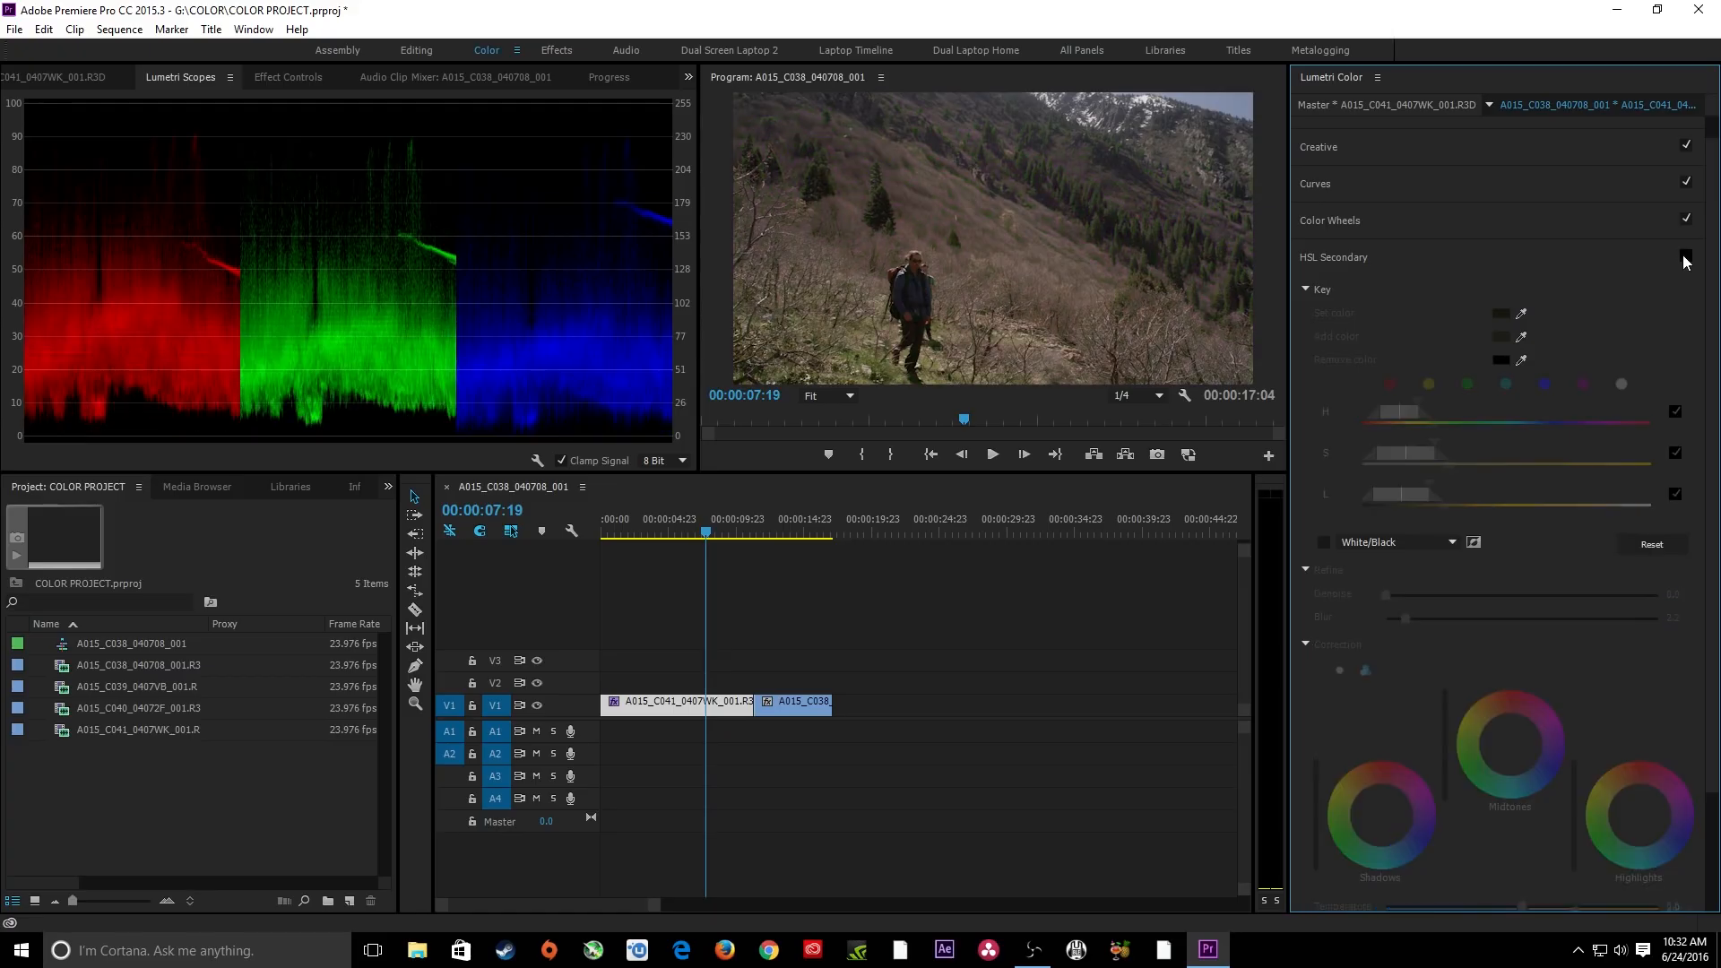
left_click(1686, 256)
left_click(1685, 257)
left_click(1686, 257)
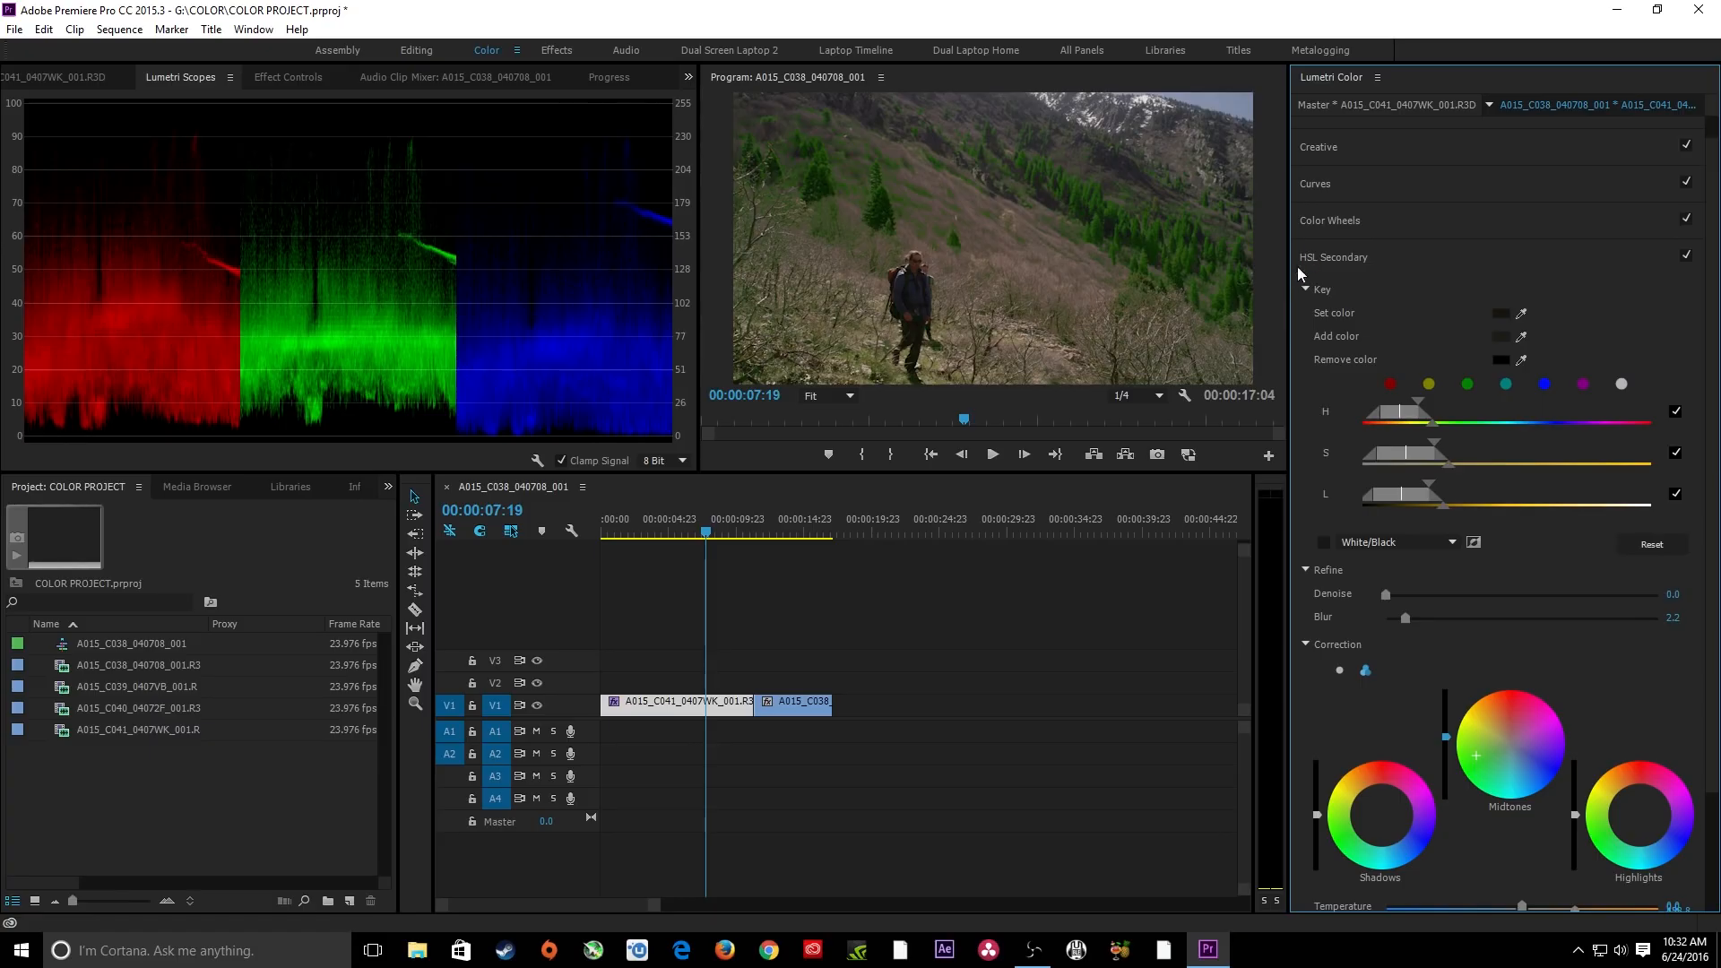
left_click(1328, 260)
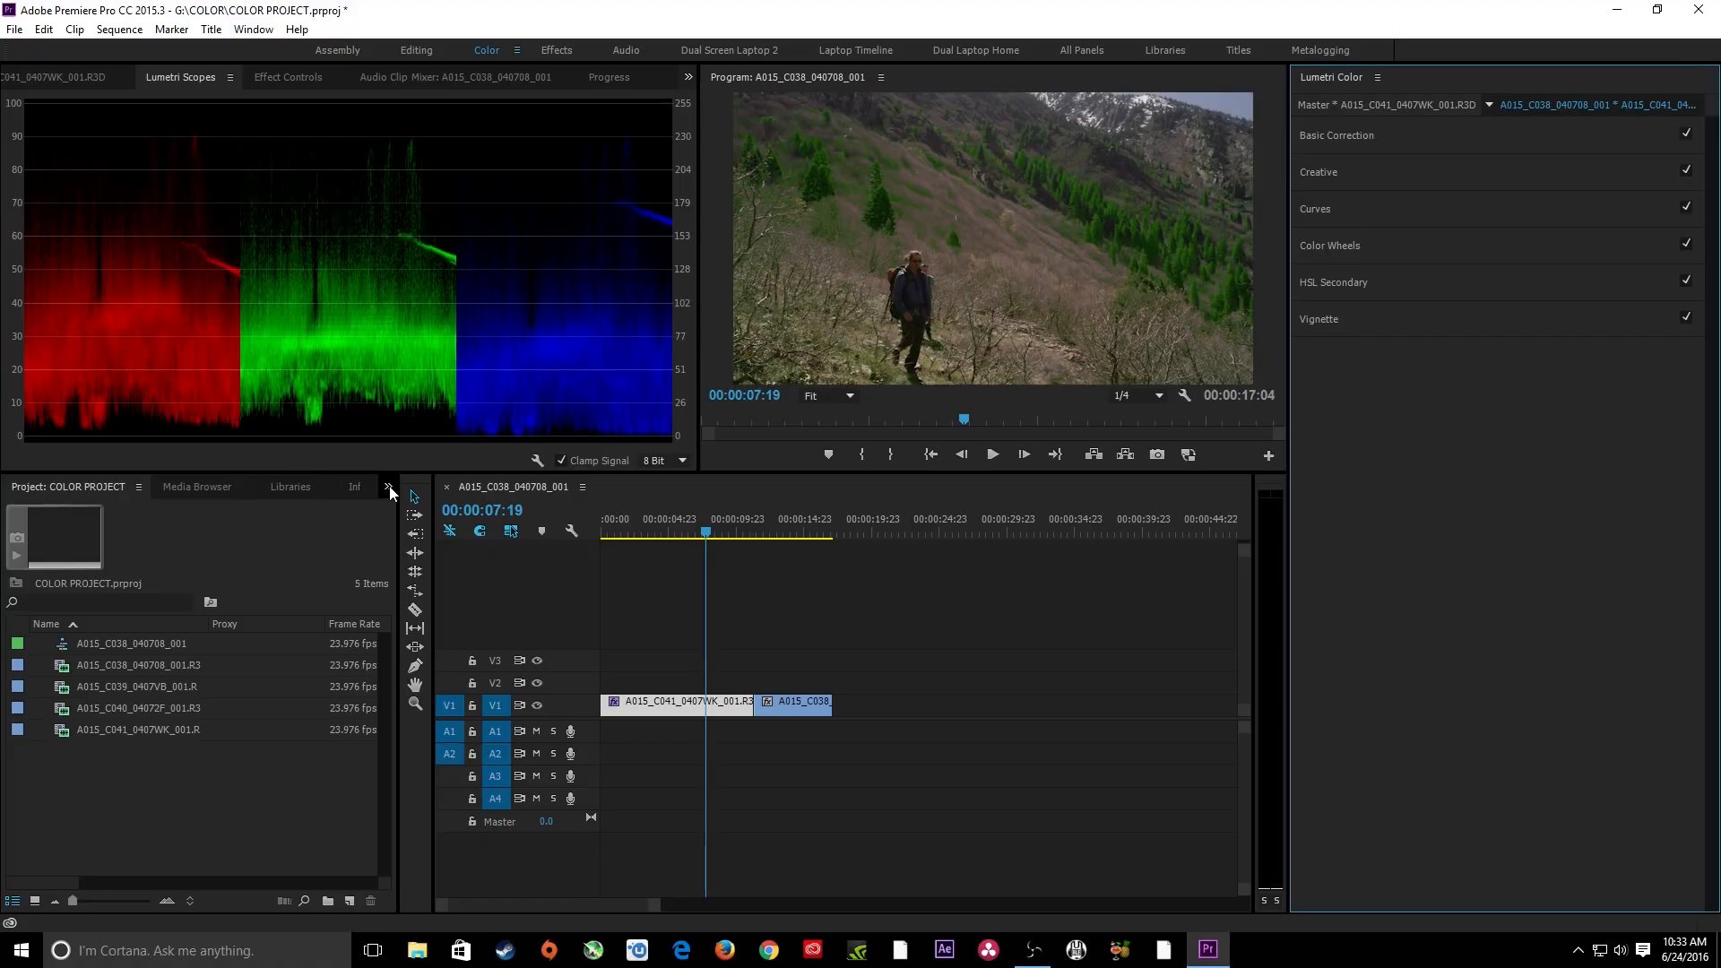
Show the selected clip's Effect Controls and collapse its Motion and Lumetri Color effects.
left_click(388, 489)
left_click(294, 78)
left_click(280, 78)
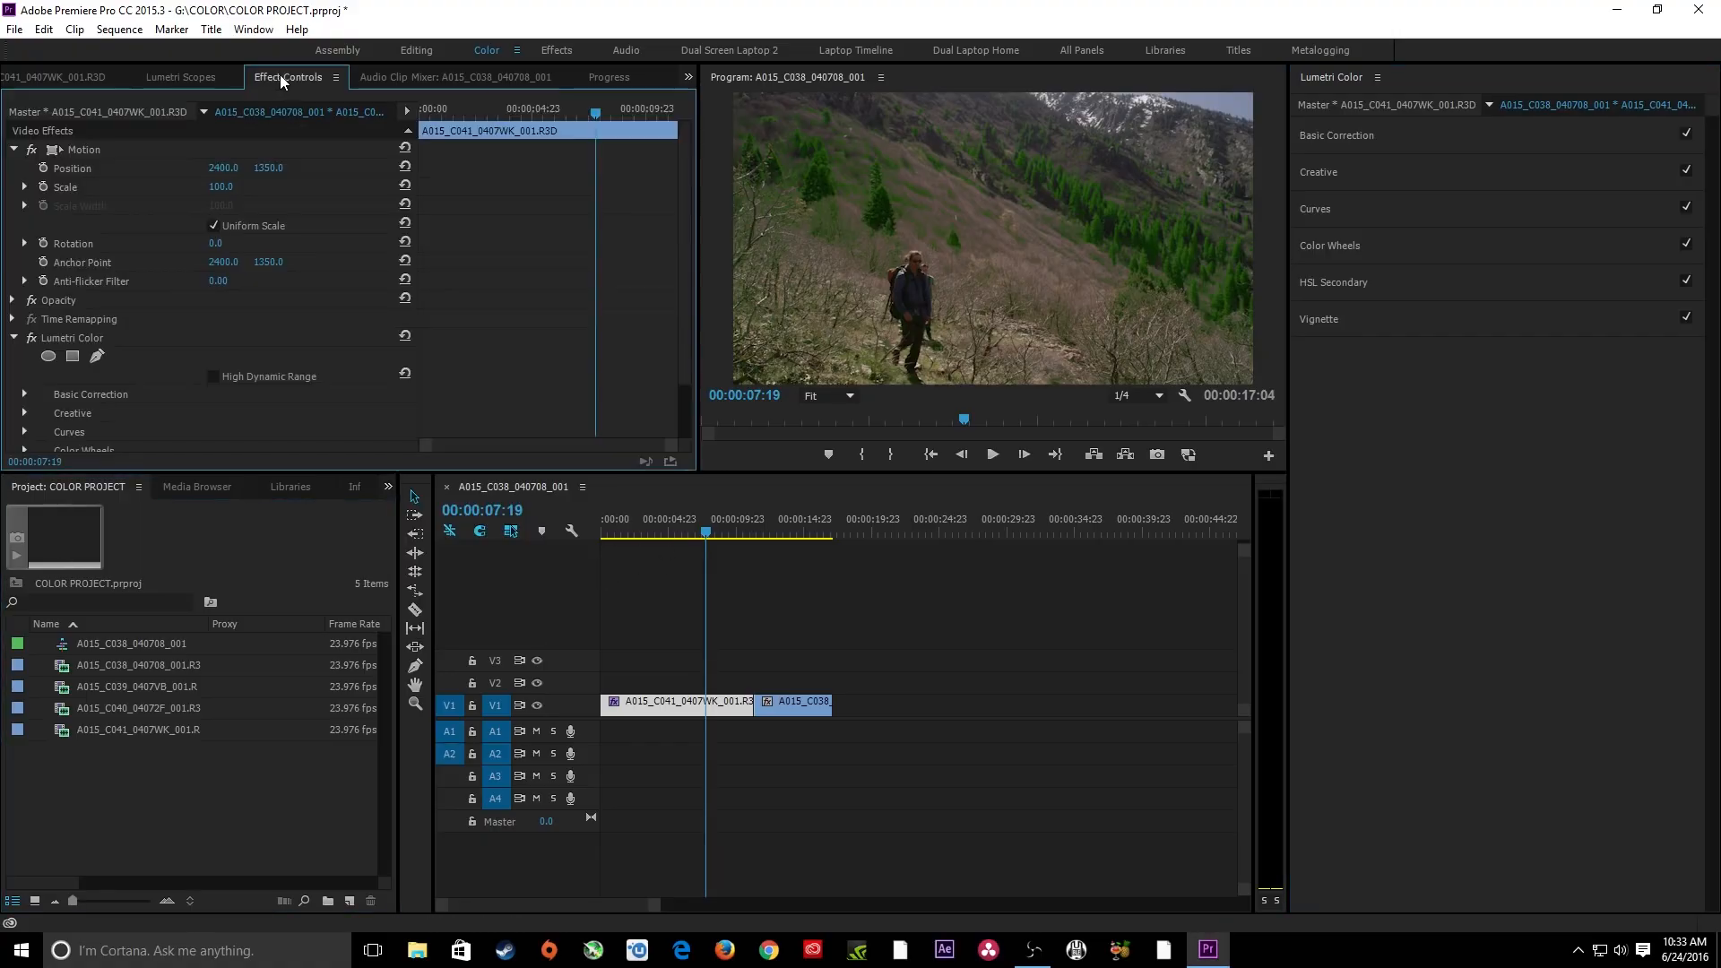
left_click_drag(698, 655, 673, 702)
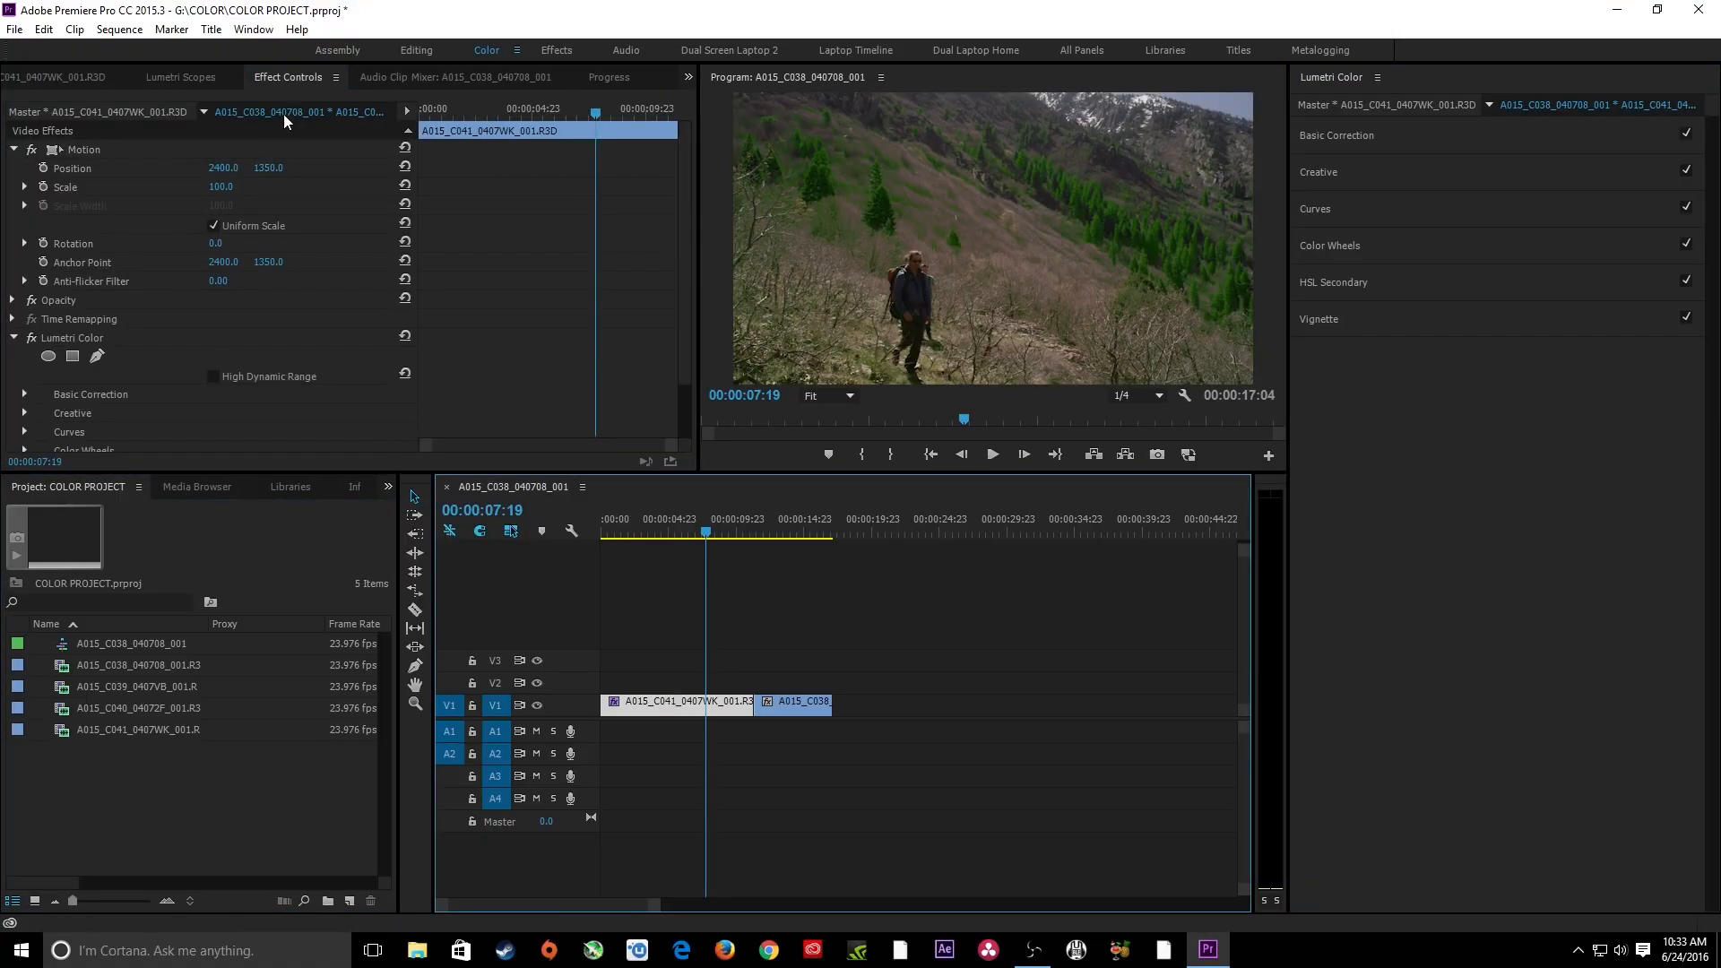
left_click(16, 152)
left_click(16, 152)
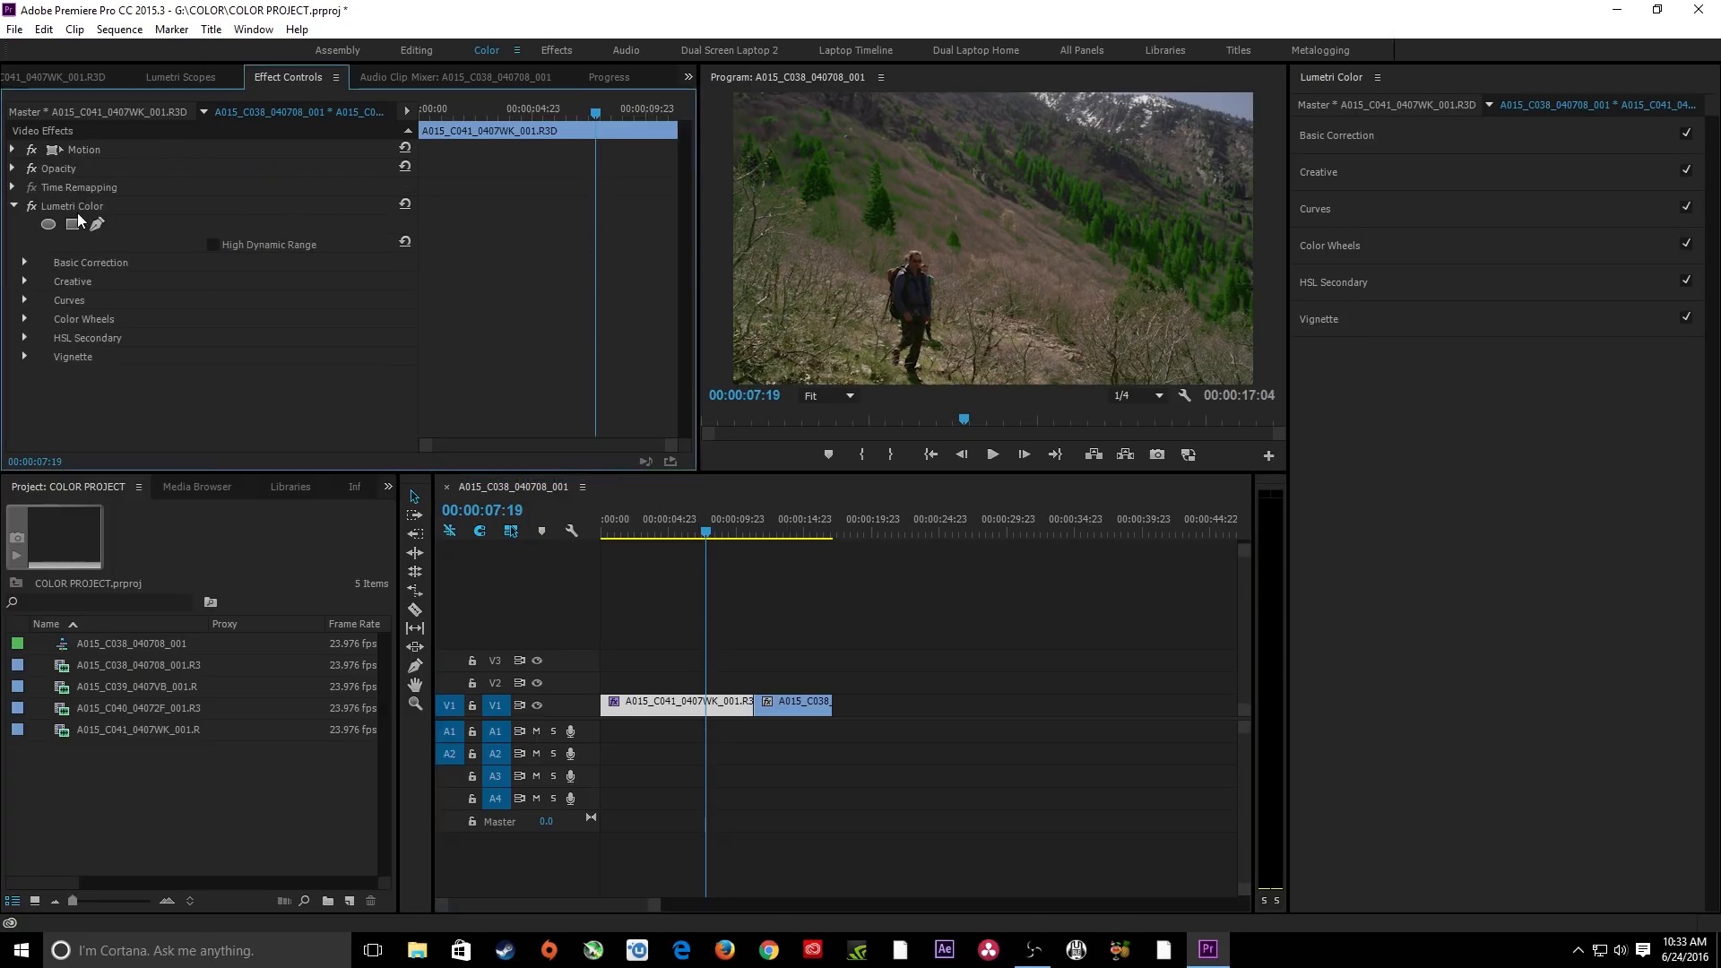
left_click(15, 207)
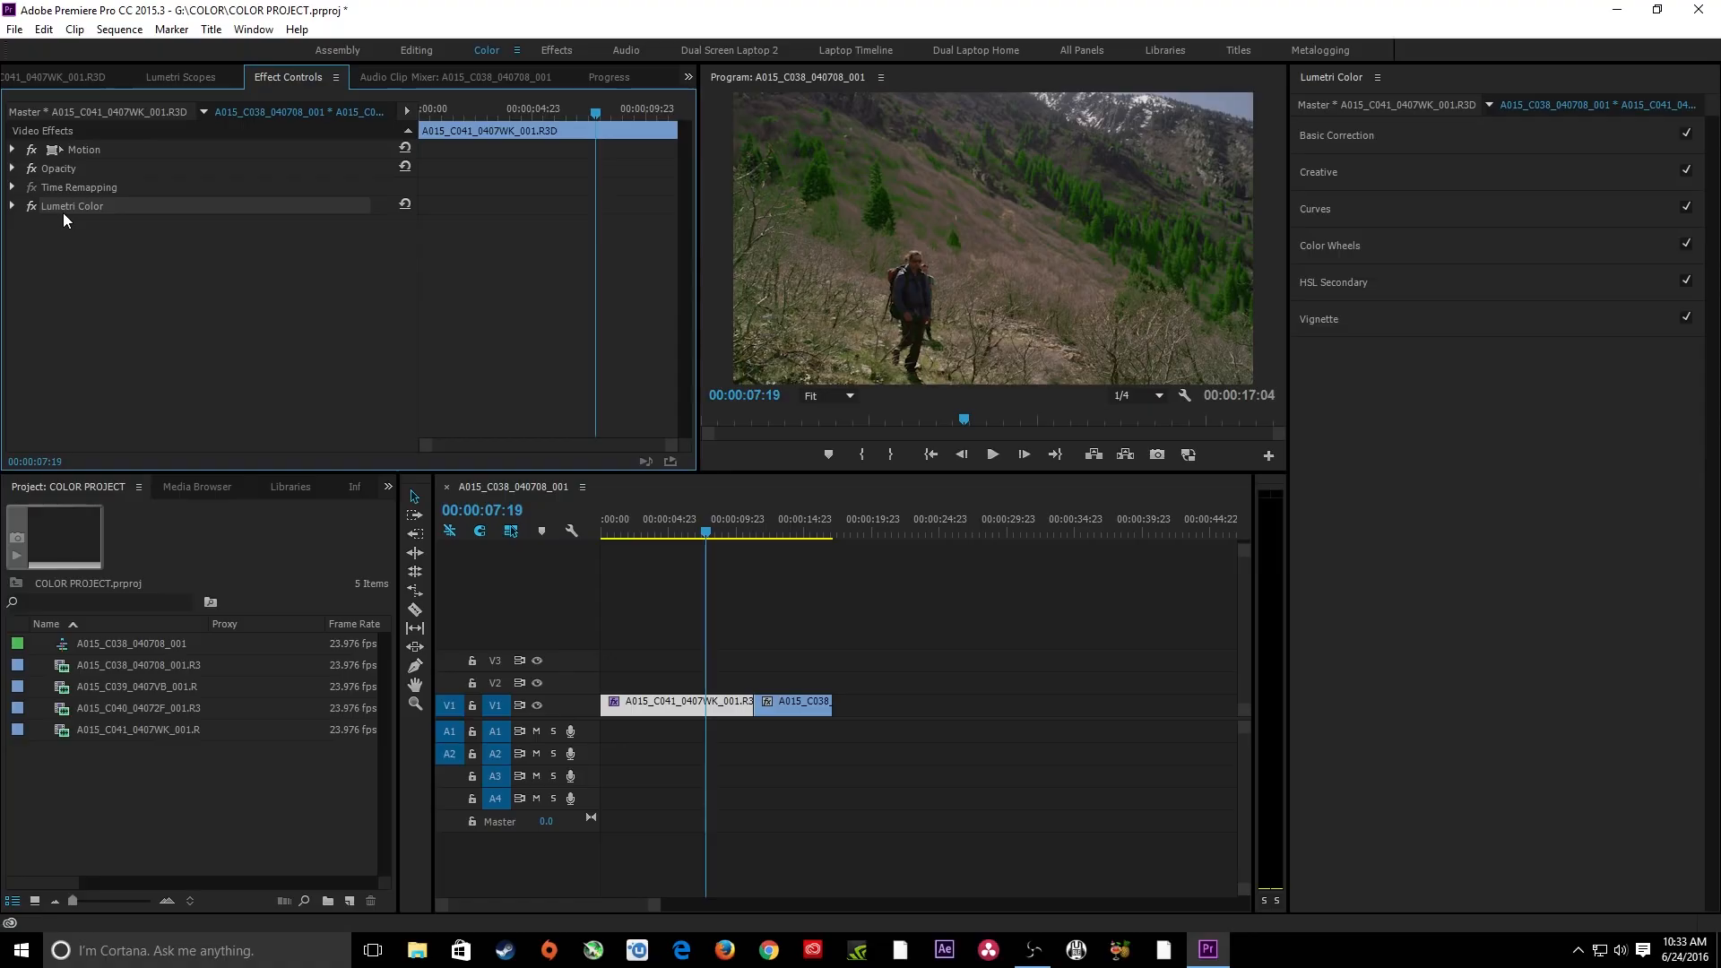
Duplicate the clip's Lumetri Color effect, reset the copy, and open its HSL Secondary section.
key("ctrl+c")
key("ctrl+v")
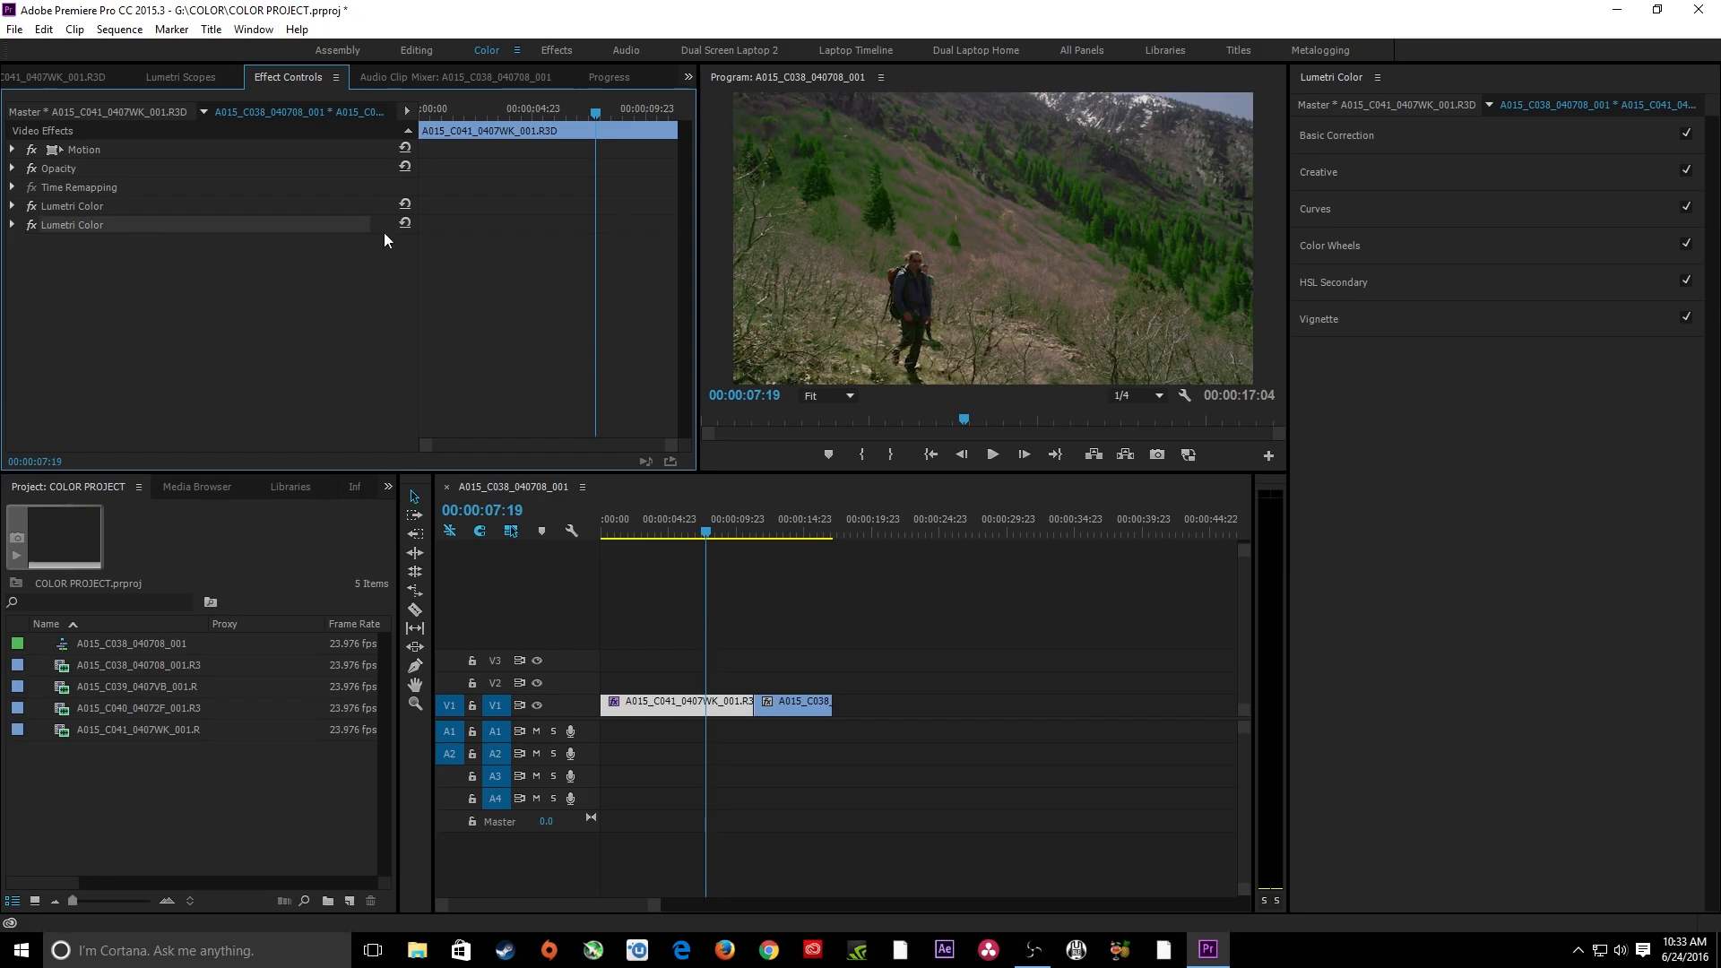
left_click(406, 224)
left_click(12, 225)
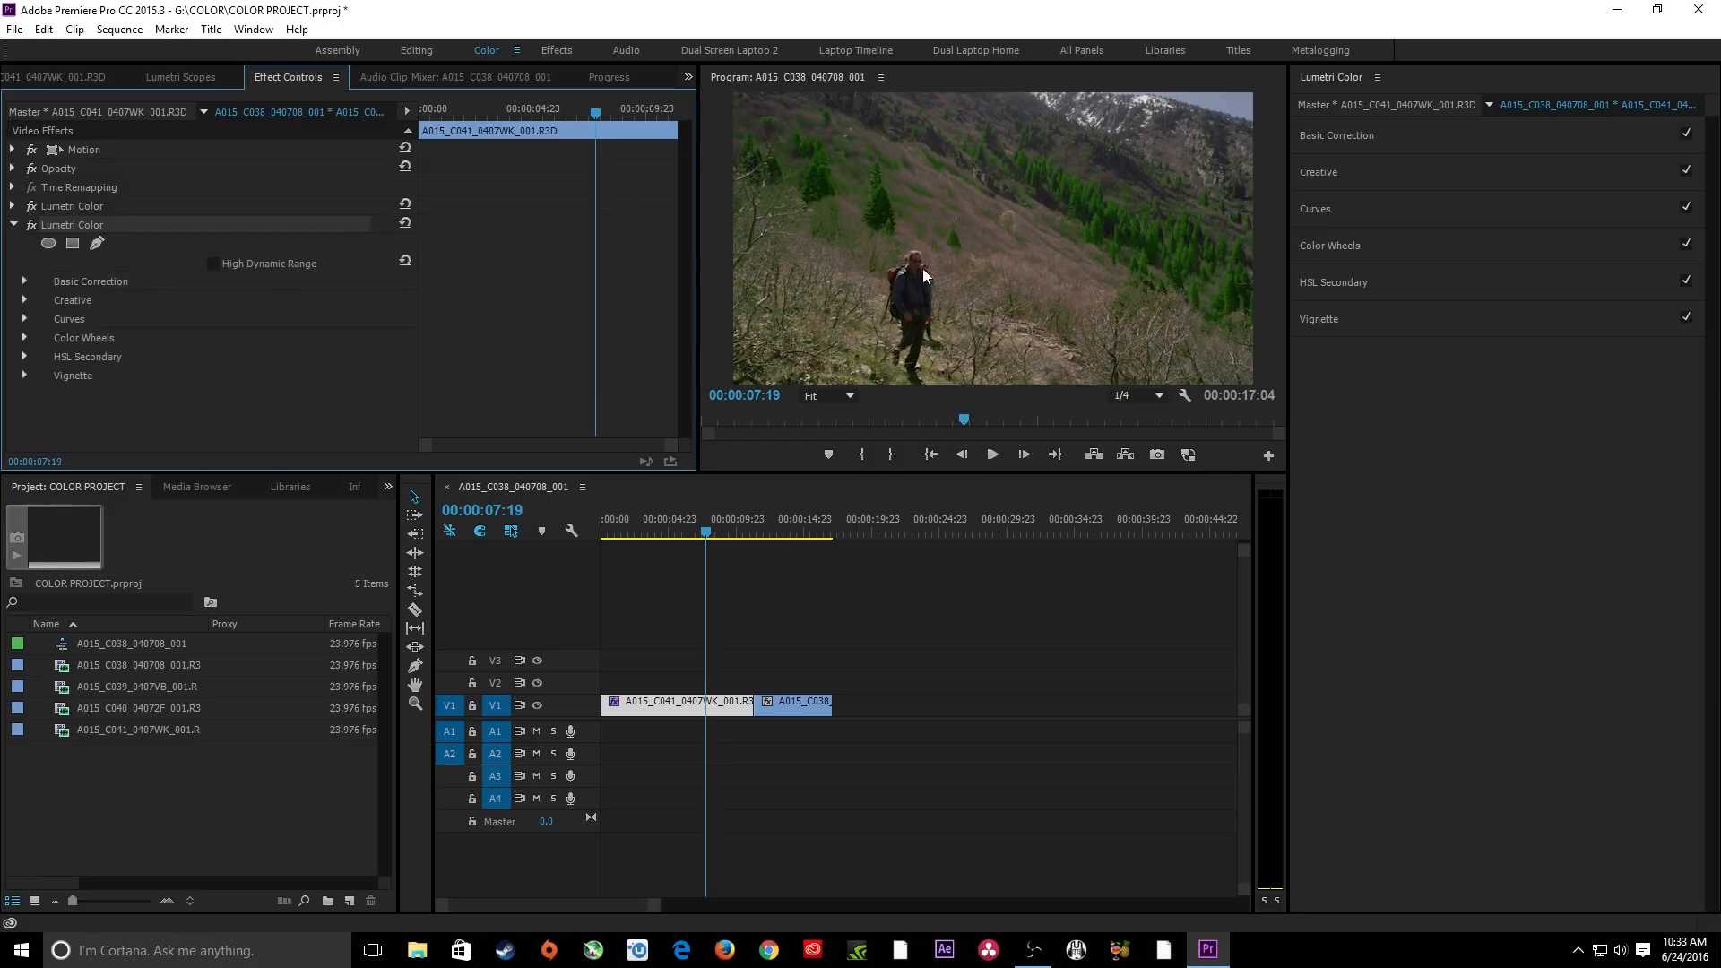
left_click(1444, 285)
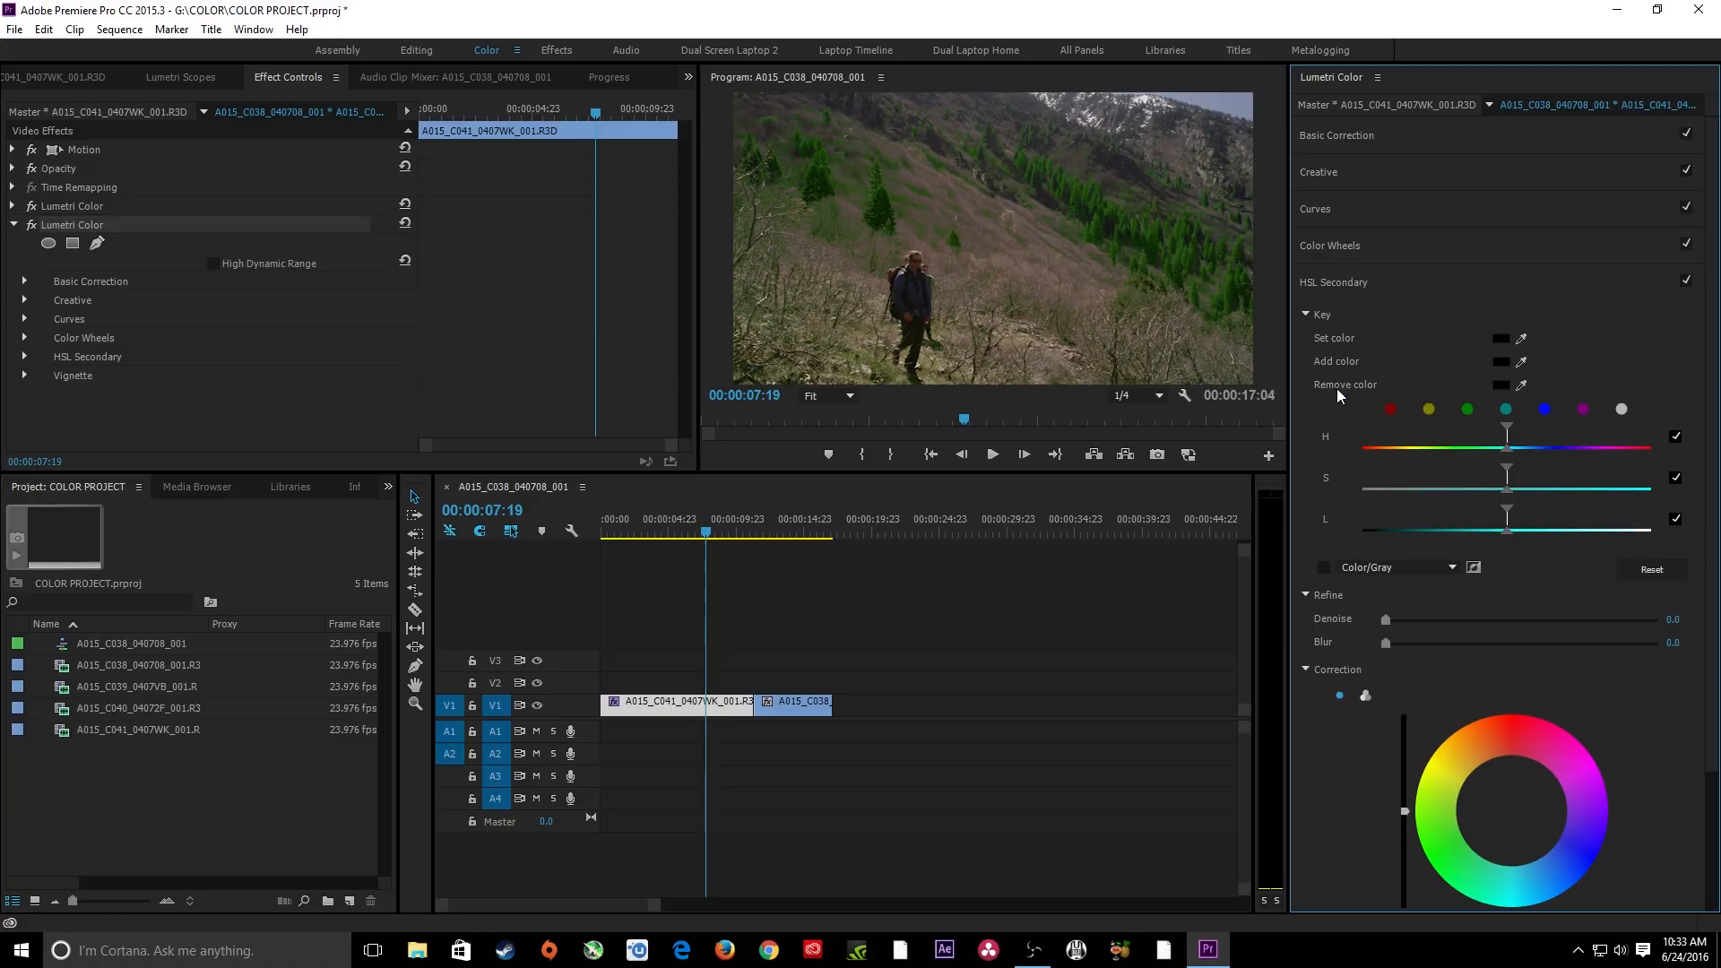
Rename the first Lumetri Color effect GREEN FIX.
left_click(91, 211)
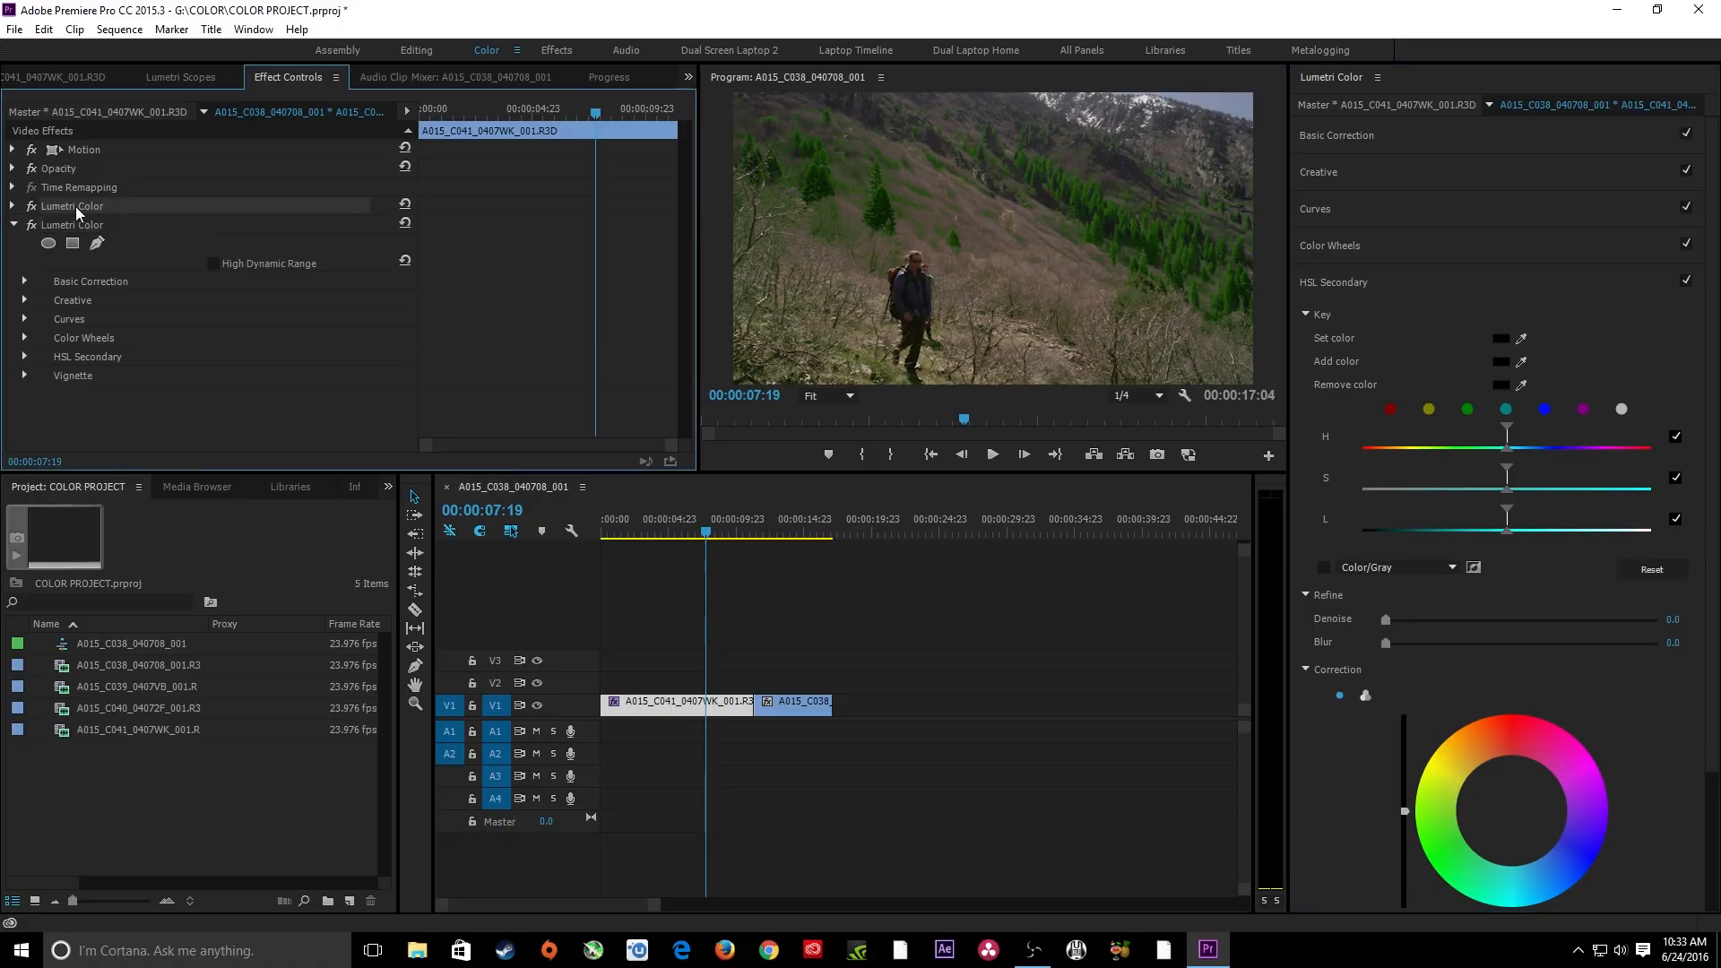
right_click(91, 211)
left_click(115, 222)
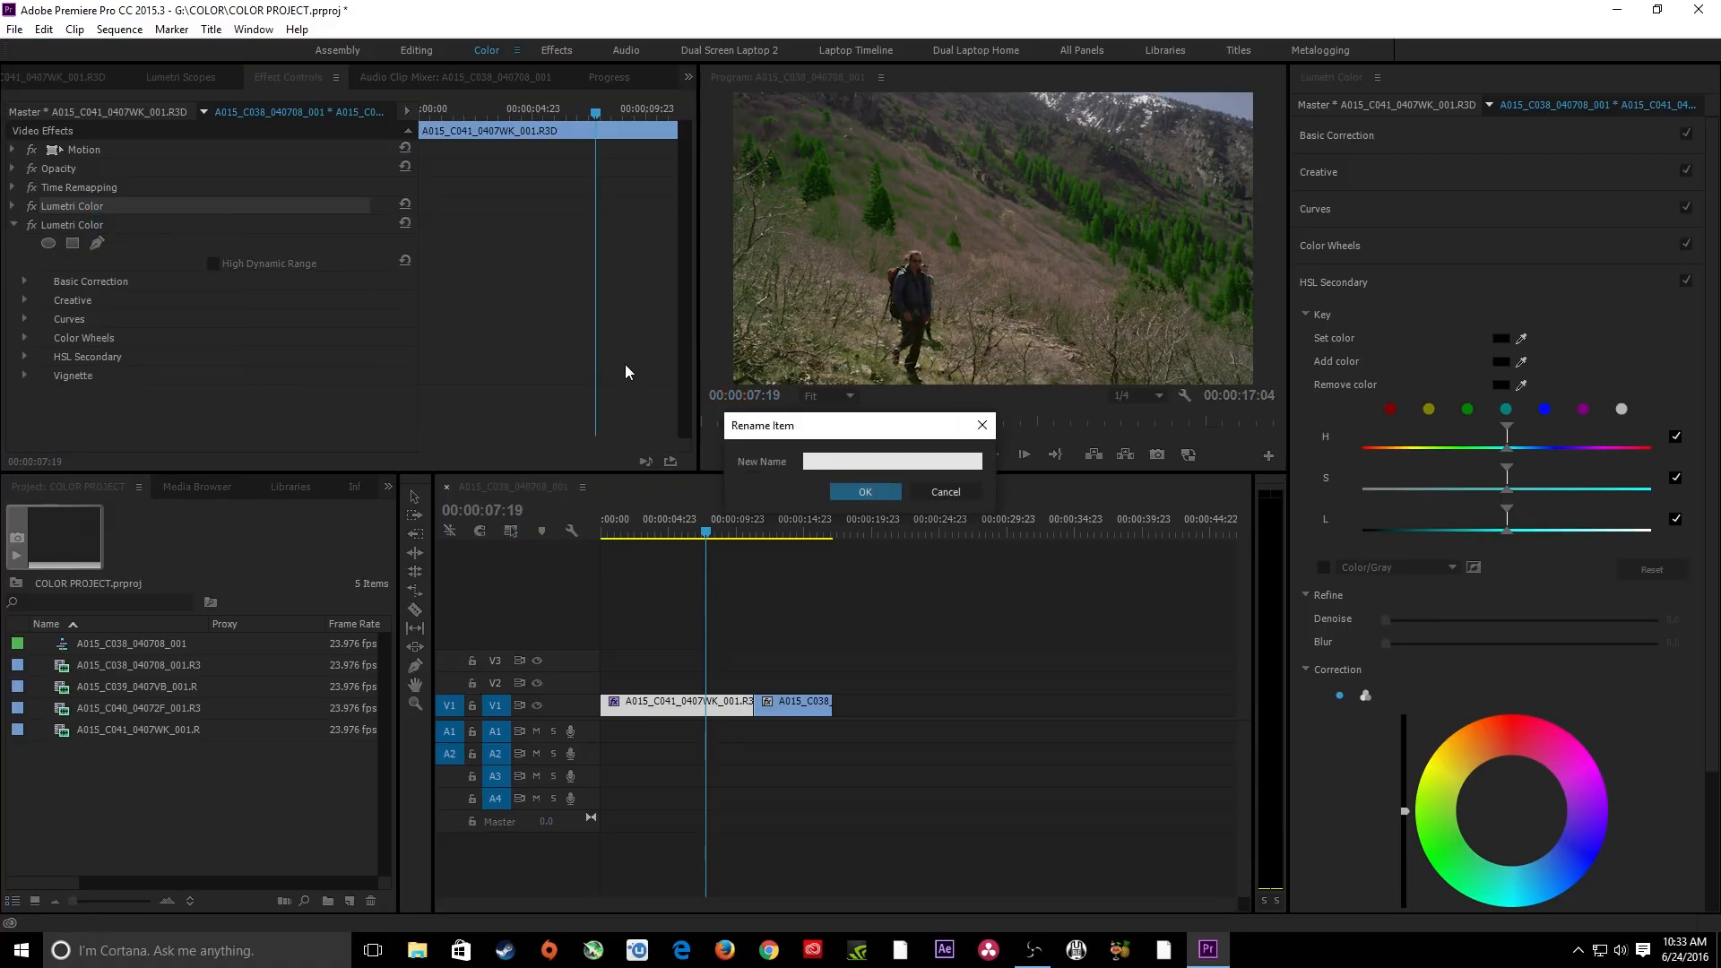
type("GREEN FIX")
key("Return")
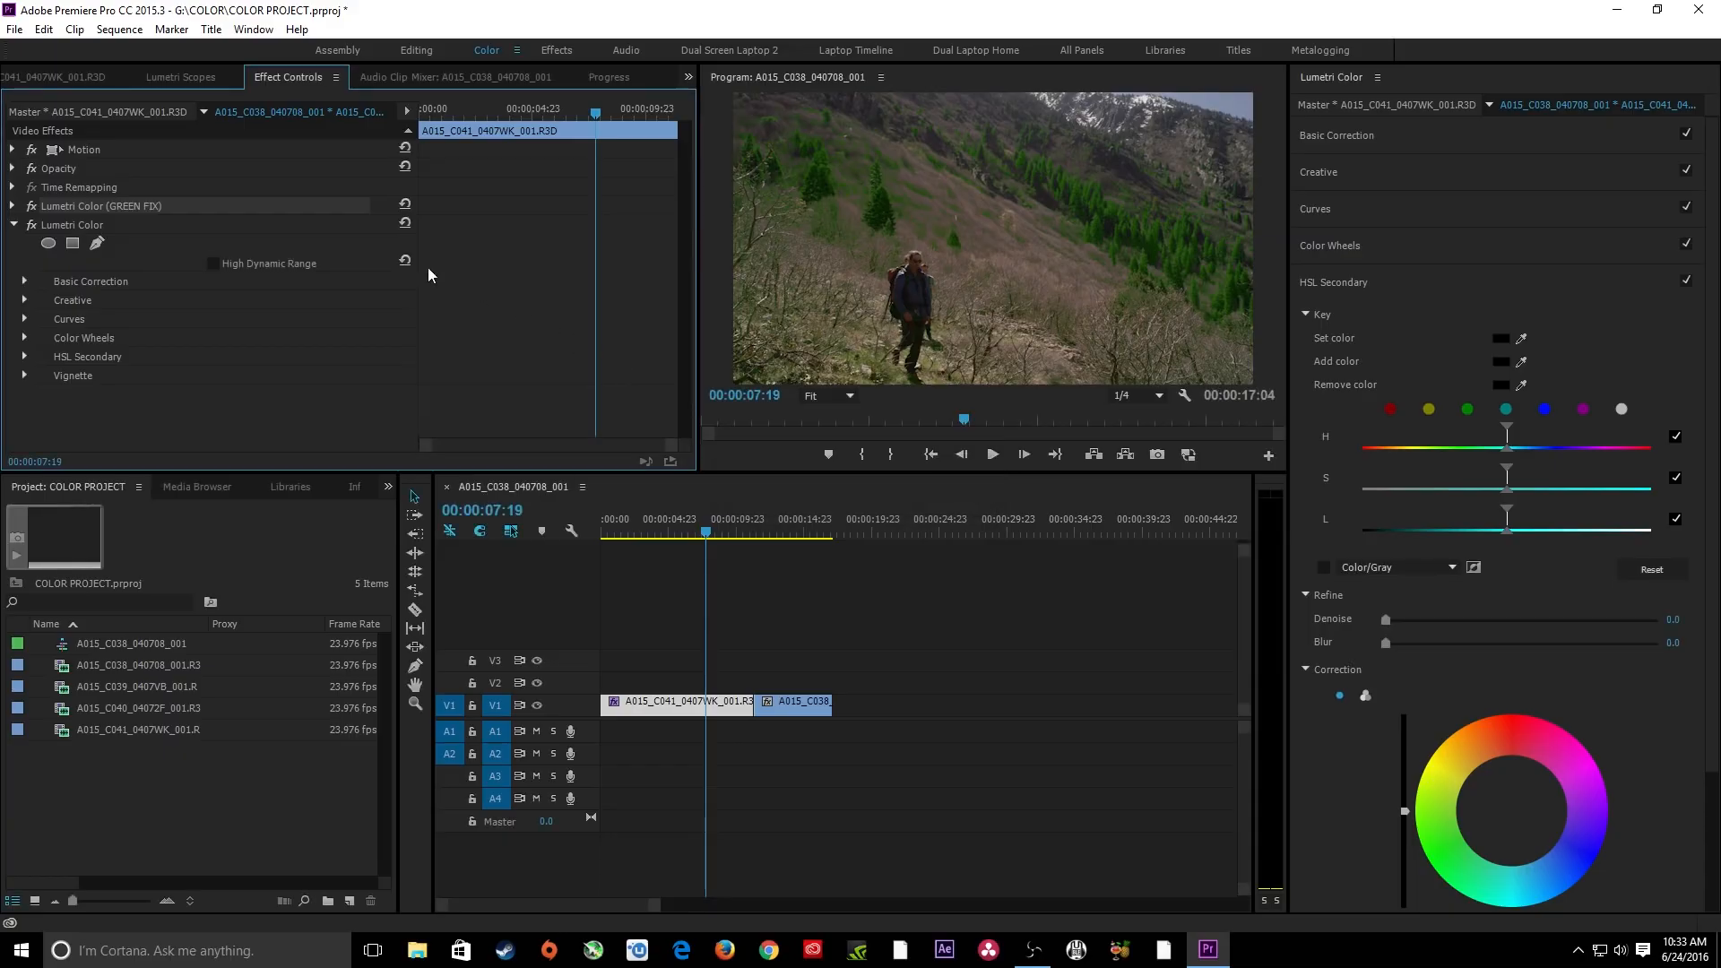
Rename the second Lumetri Color effect SKY FIX.
right_click(100, 227)
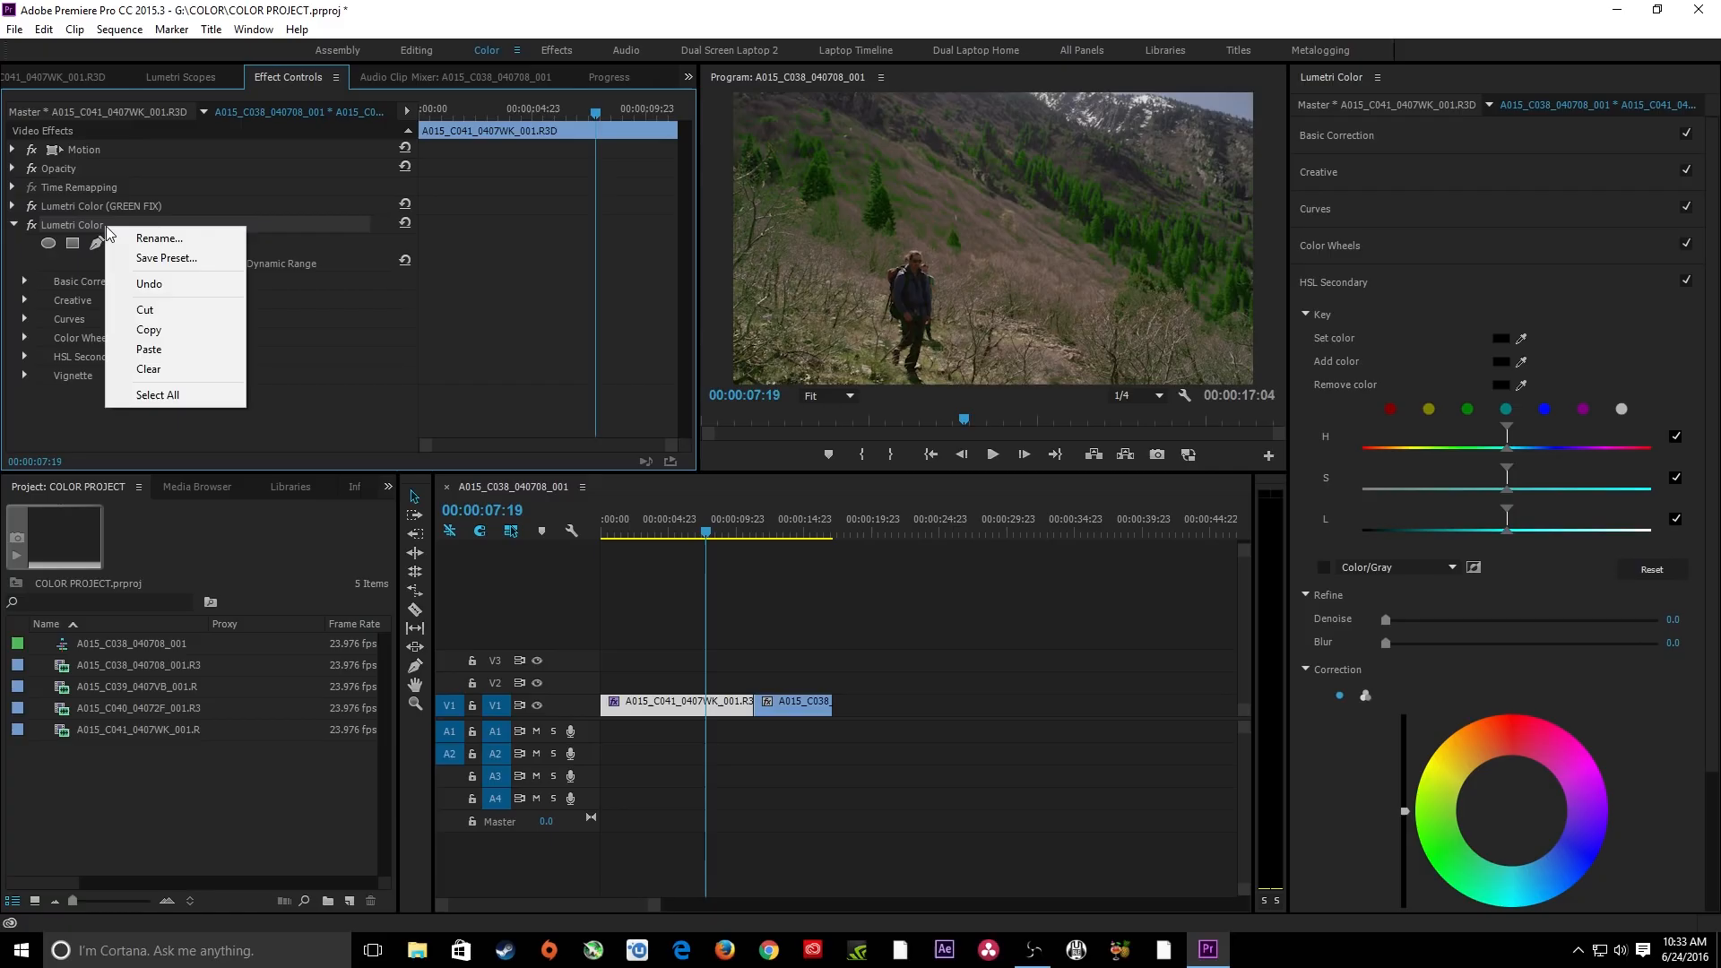
left_click(143, 284)
type("SKY FI")
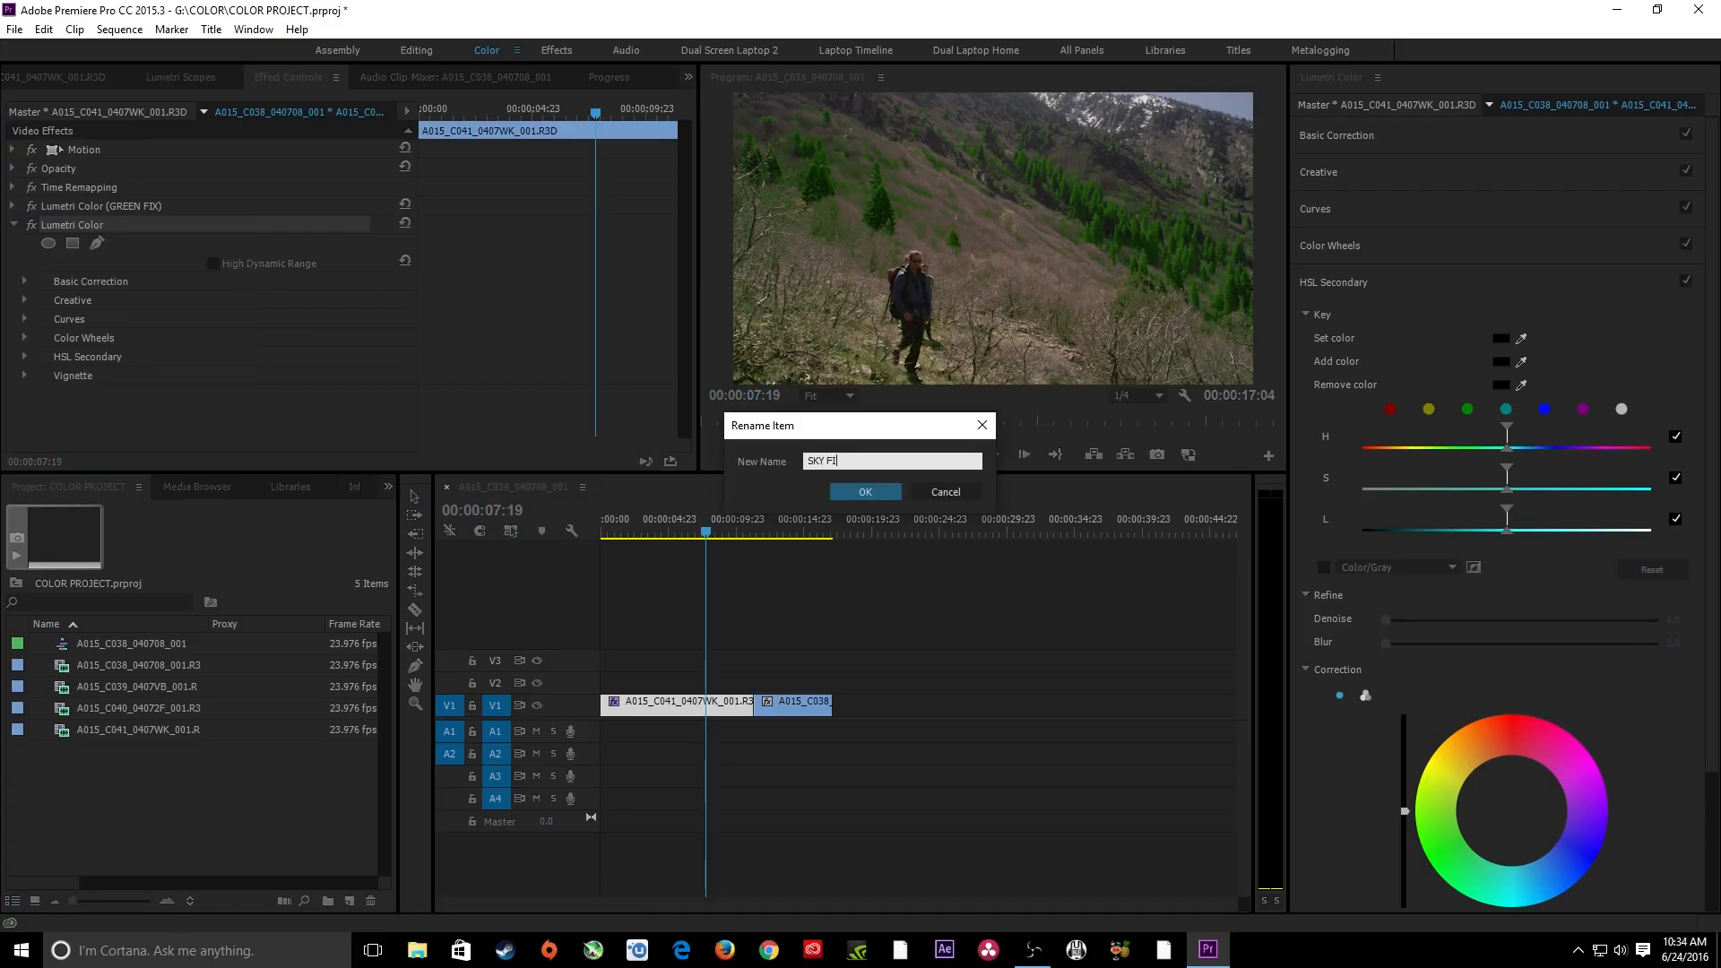
type("X")
key("Return")
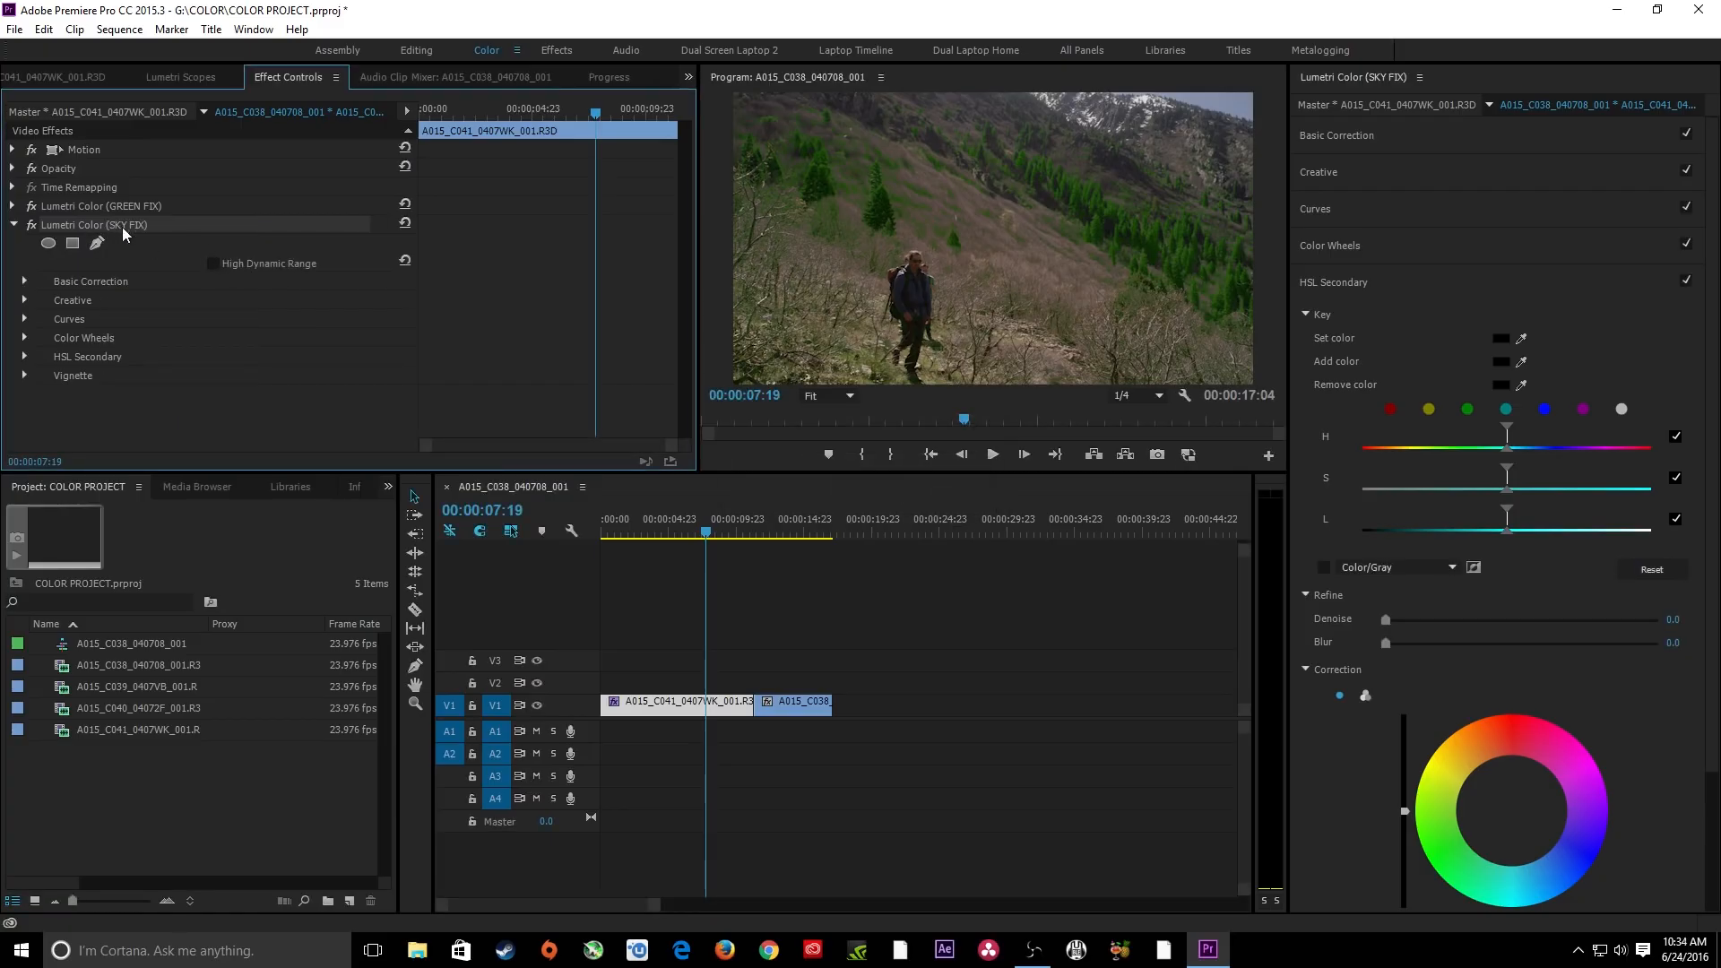
Sample the sky as the HSL Secondary key color in SKY FIX and show the Color/Gray mask.
left_click(1522, 339)
left_click(1244, 97)
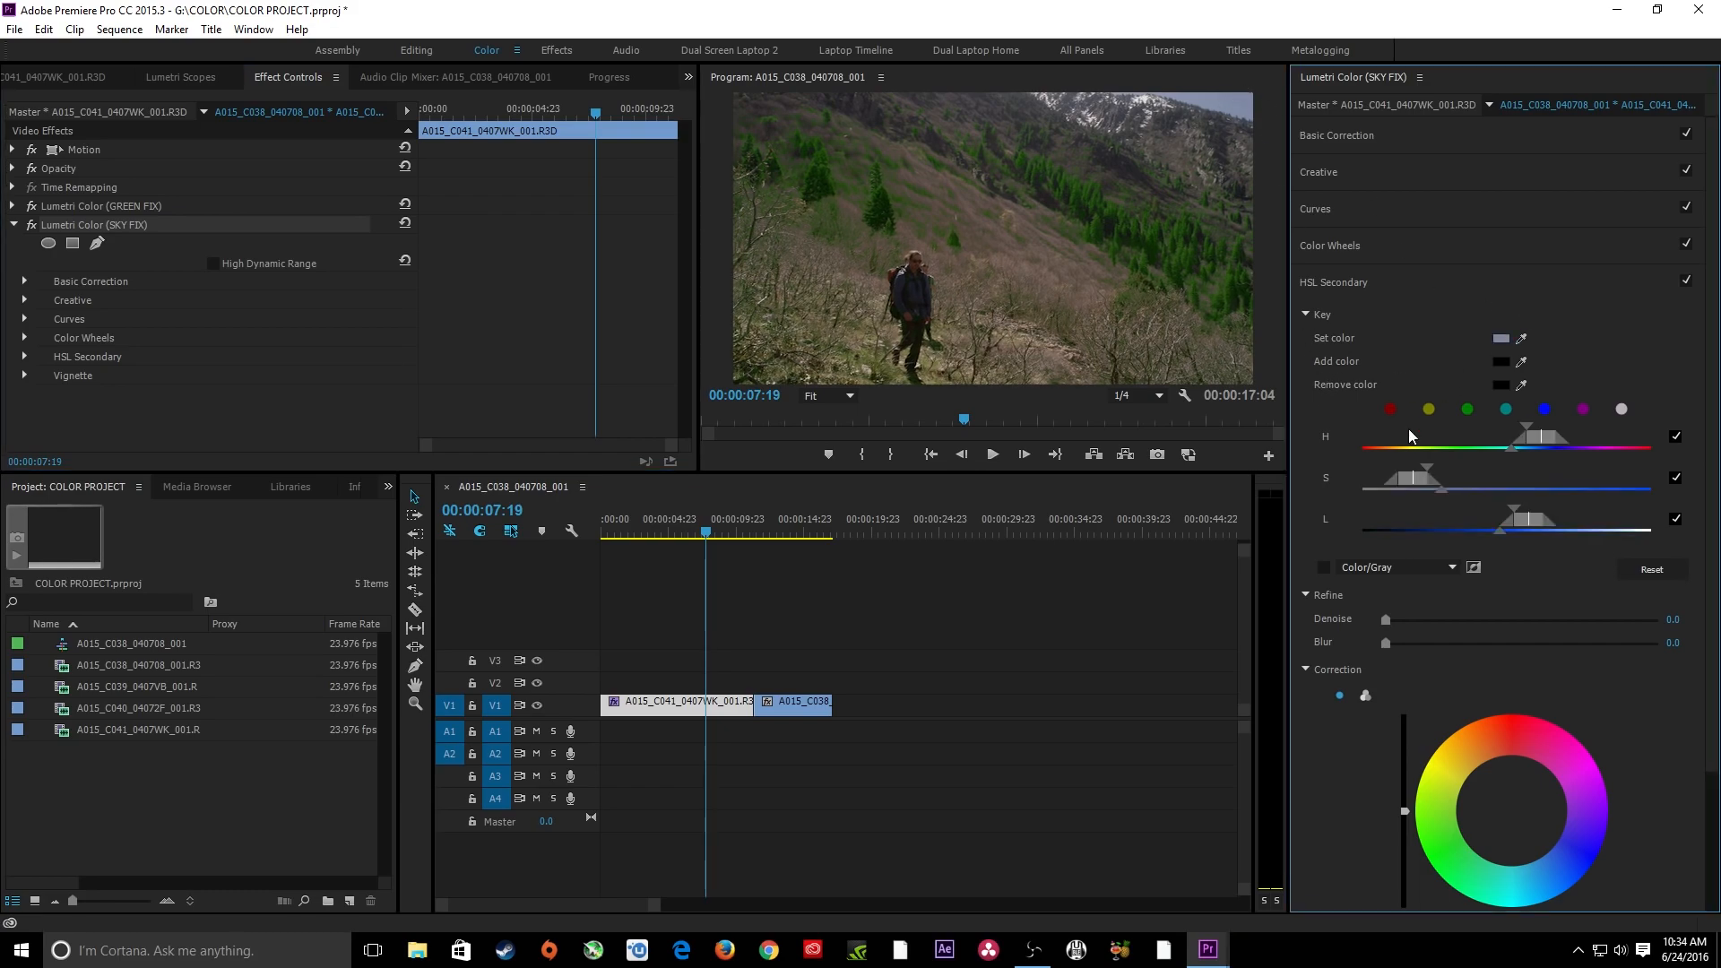
left_click(1324, 568)
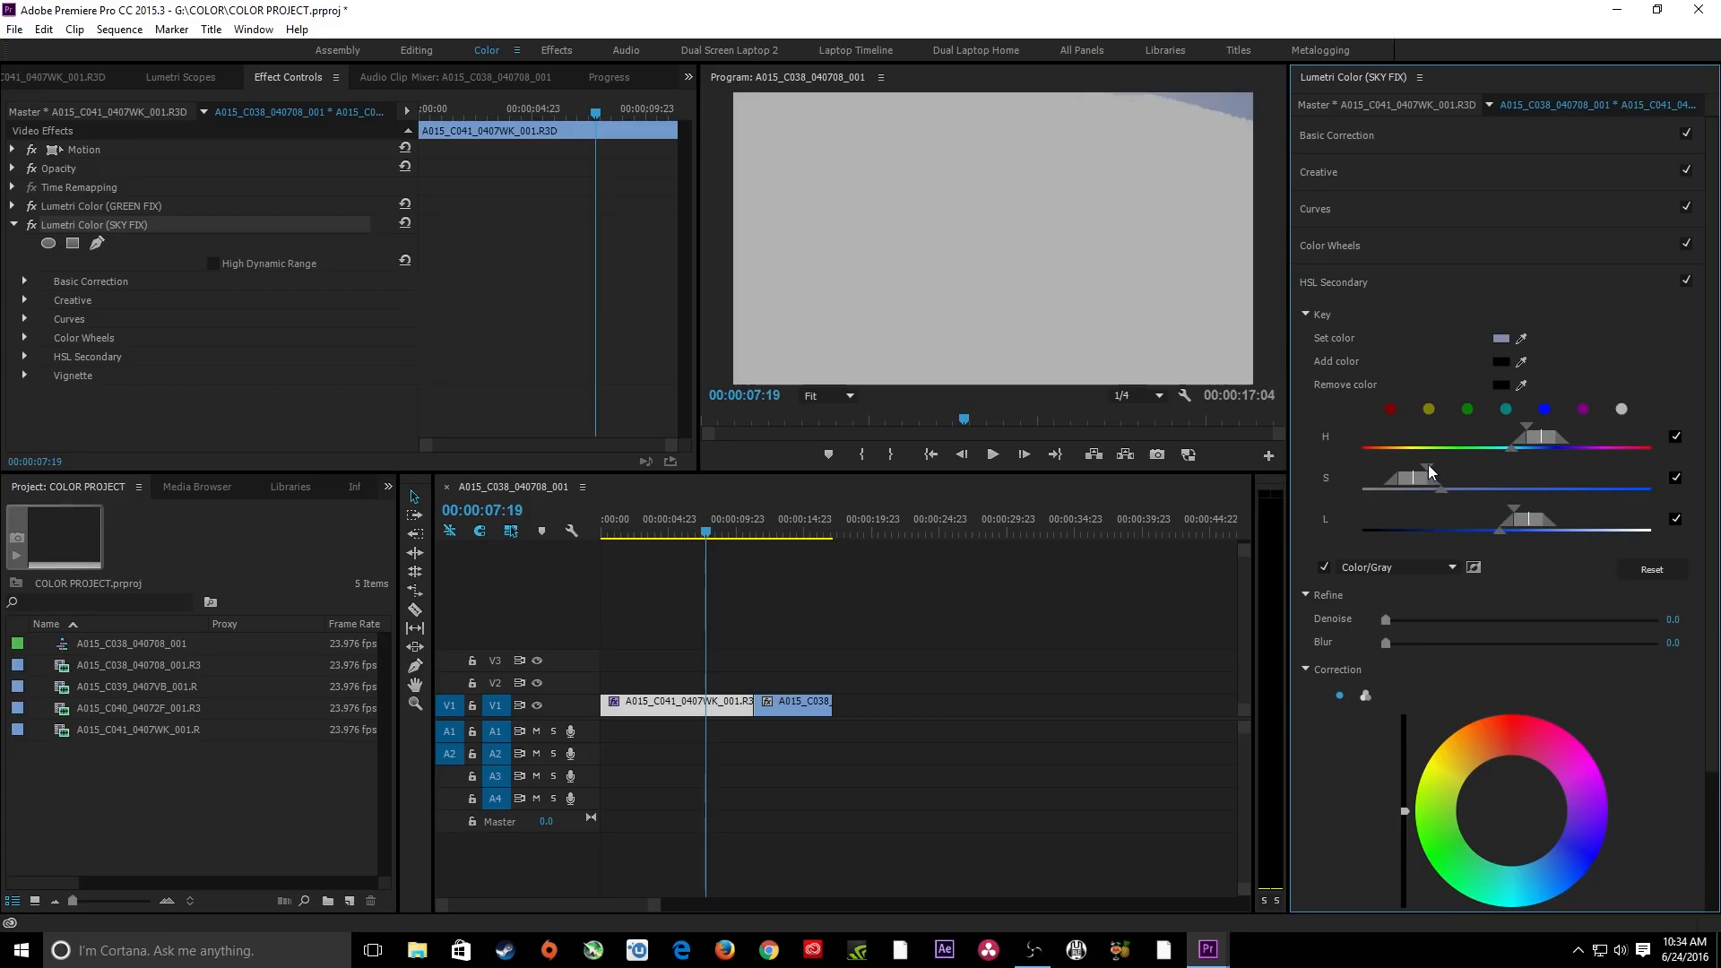
Adjust the sky key's hue and saturation ranges and widen its luminance falloff to cover more of the sky.
mouse_move(1432, 470)
left_mouse_down()
mouse_move(1455, 470)
mouse_move(1432, 470)
left_mouse_up()
mouse_move(1529, 431)
left_mouse_down()
mouse_move(1510, 426)
mouse_move(1524, 433)
left_mouse_up()
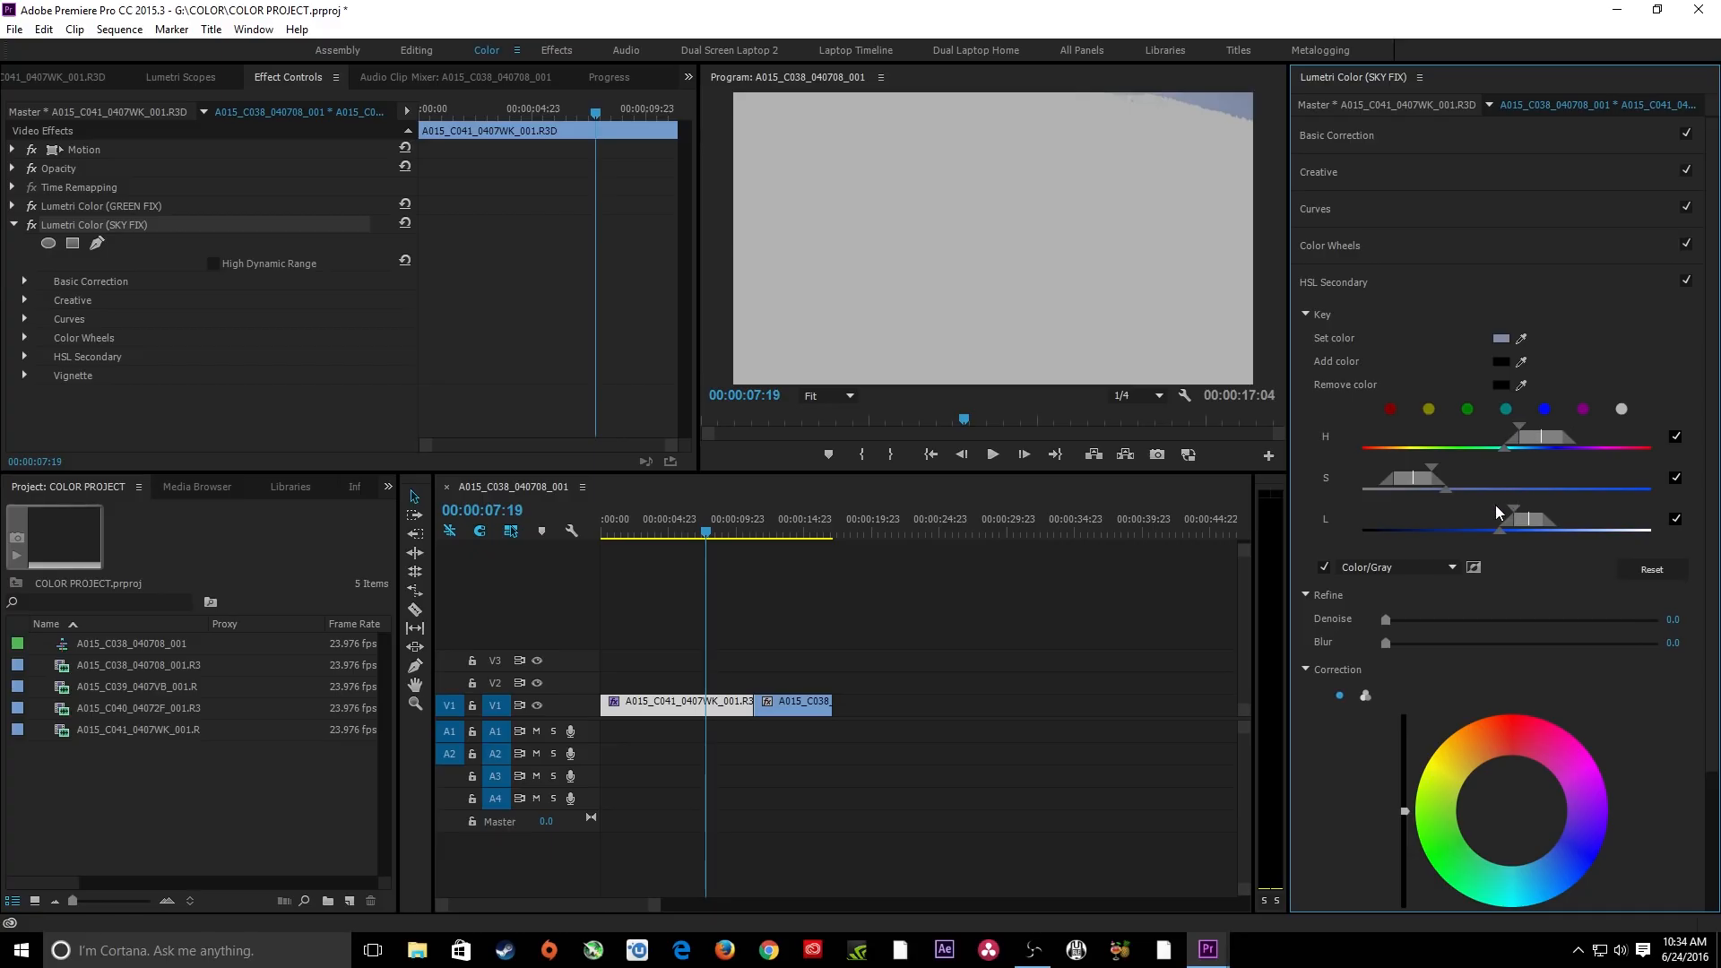
left_click_drag(1529, 523, 1484, 539)
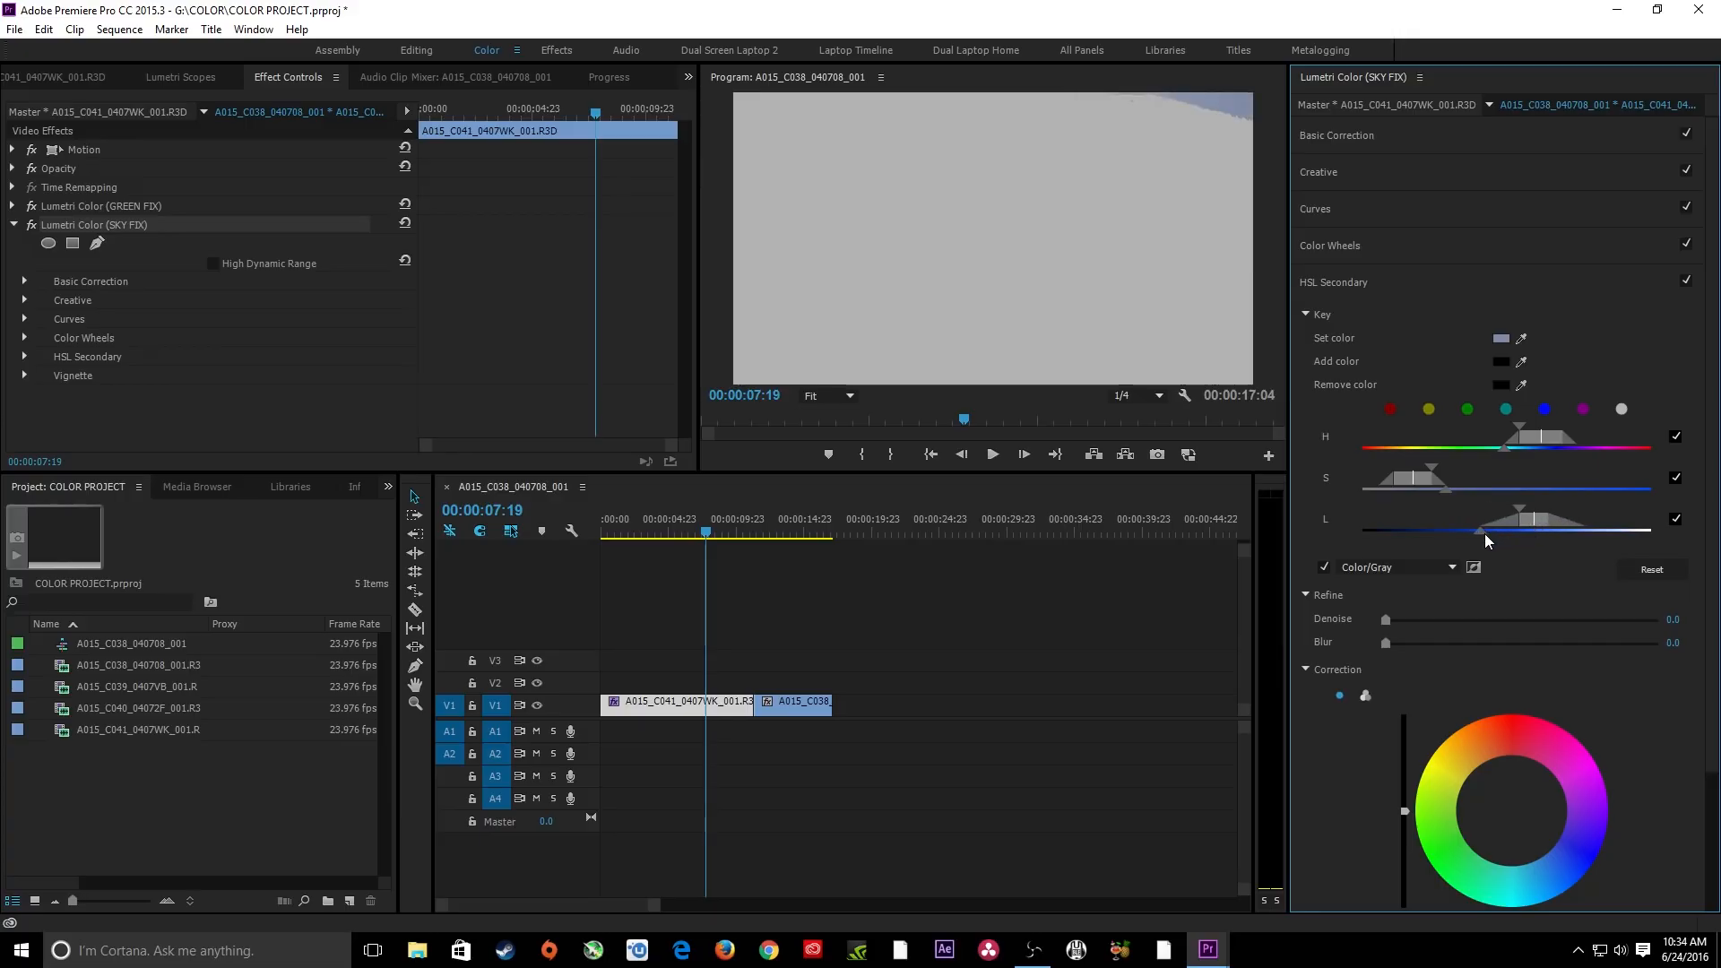
left_click_drag(1432, 468, 1425, 476)
Switch the key mask view to White/Black and set the key's Blur to 2.2.
left_click(1385, 570)
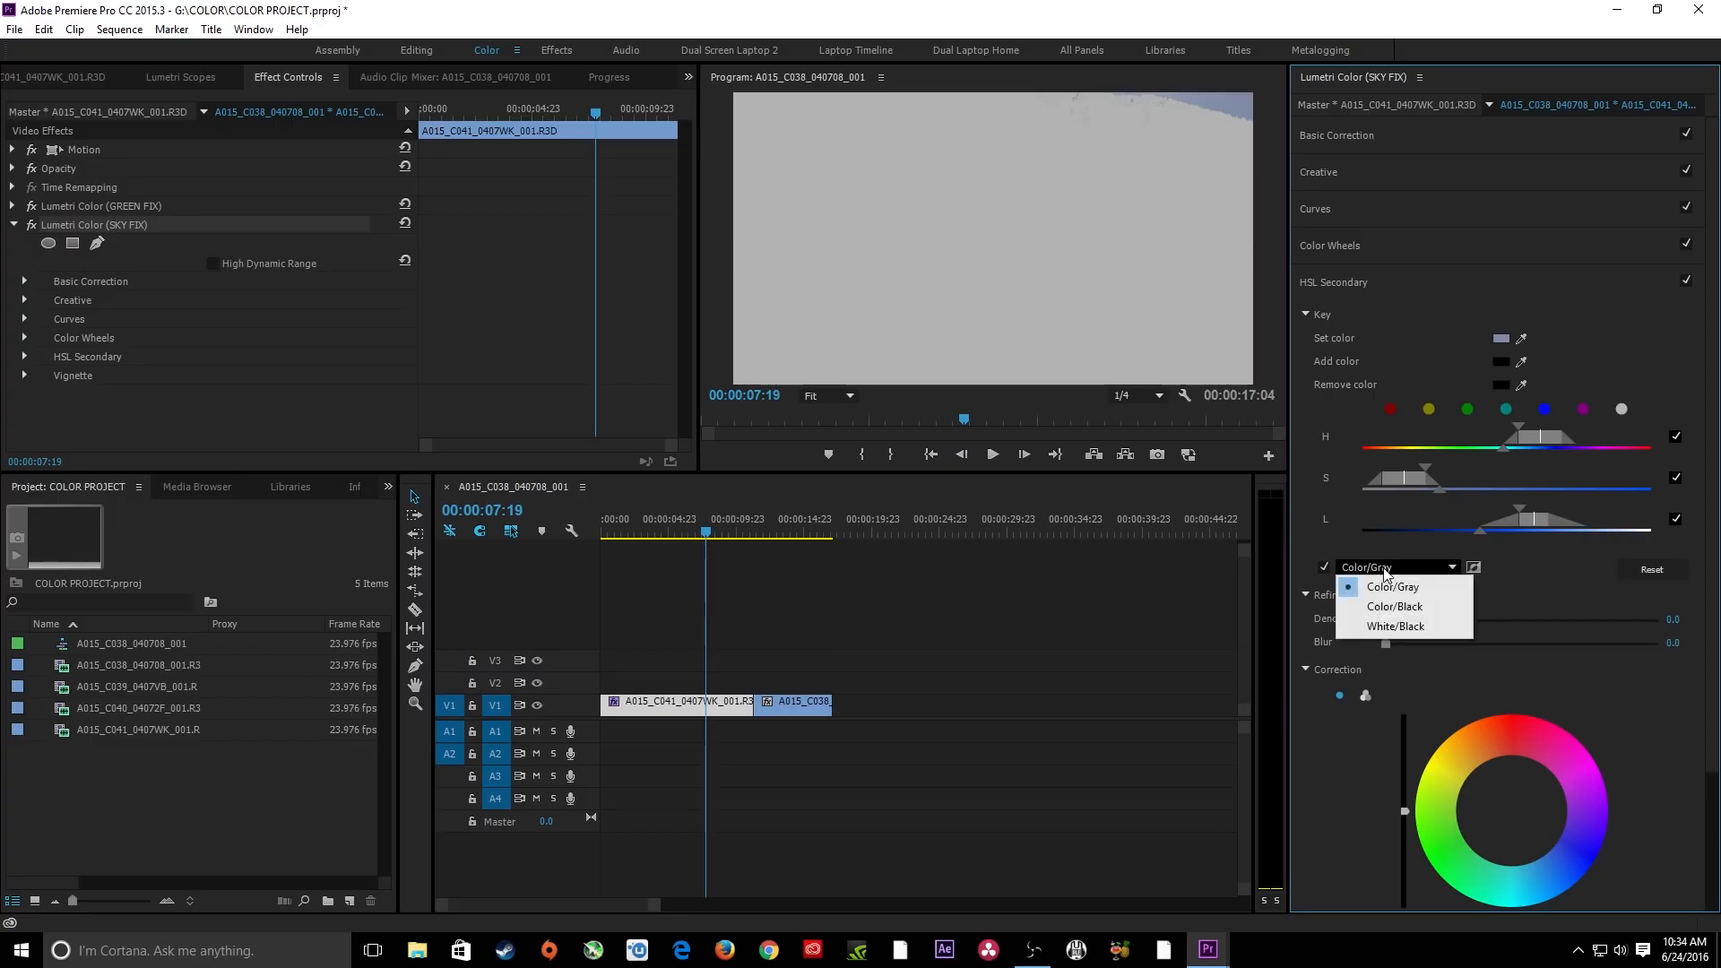
left_click(1403, 626)
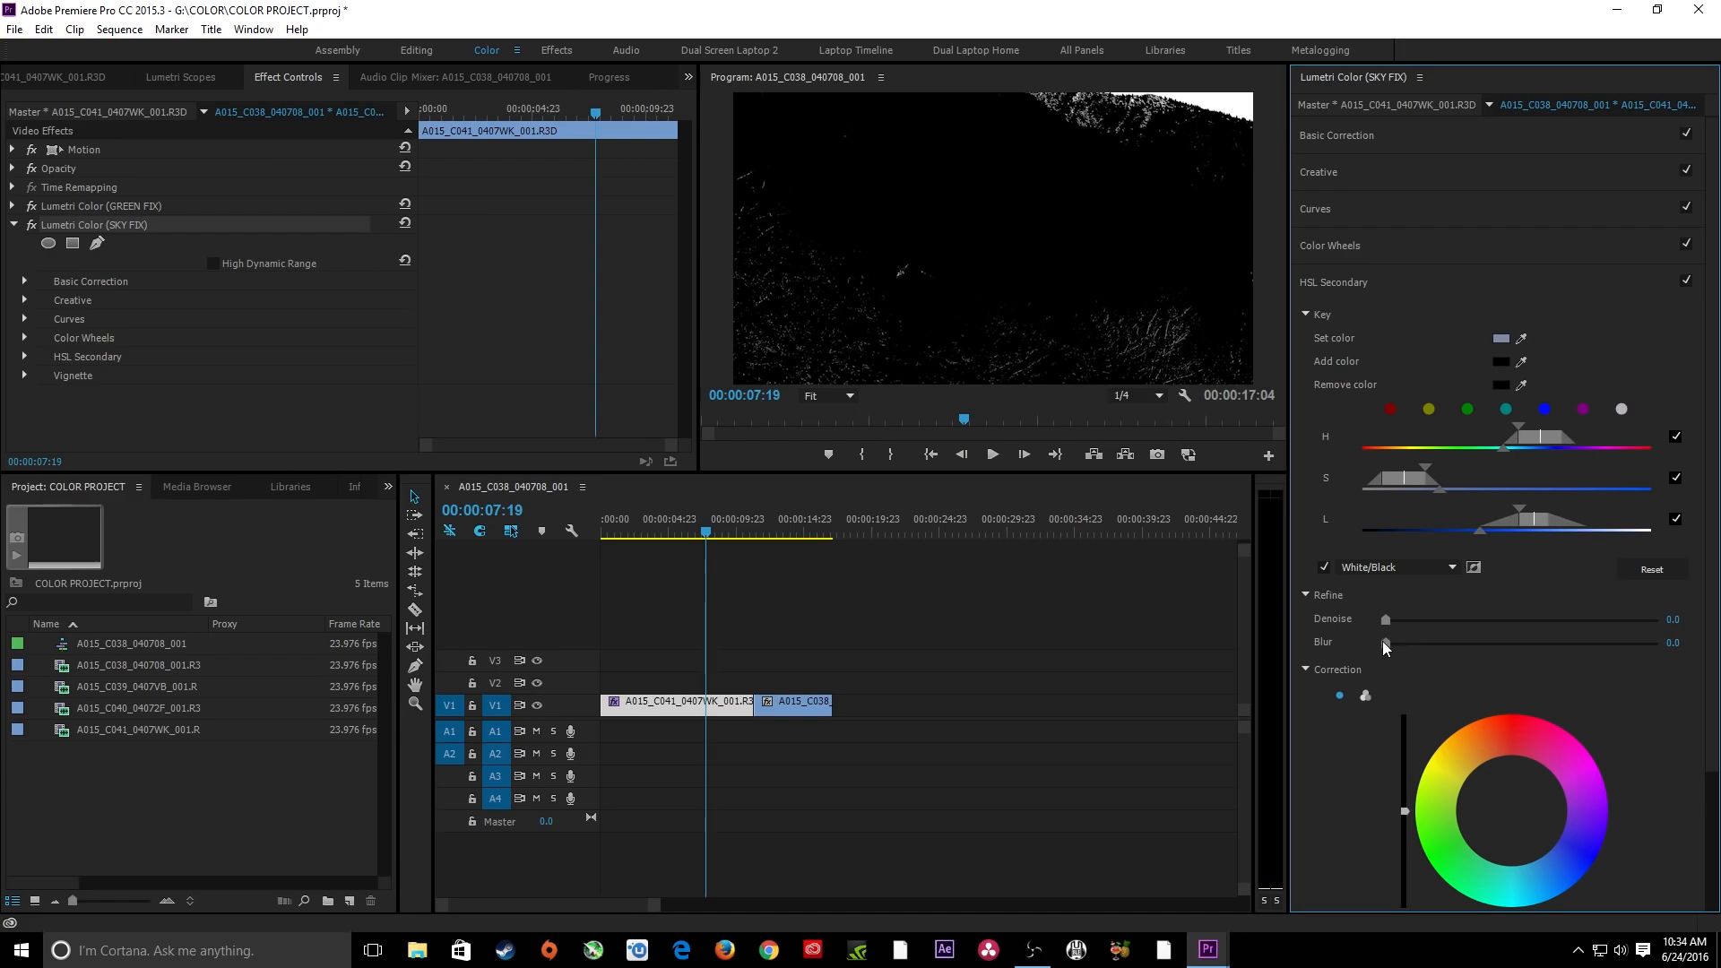
left_click_drag(1385, 644, 1389, 644)
left_click_drag(1395, 643, 1405, 647)
Narrow the sky key's luminance, saturation and hue ranges, refine it with Denoise 5.9 and Blur 4.7, and hide the mask.
left_click_drag(1495, 536, 1503, 537)
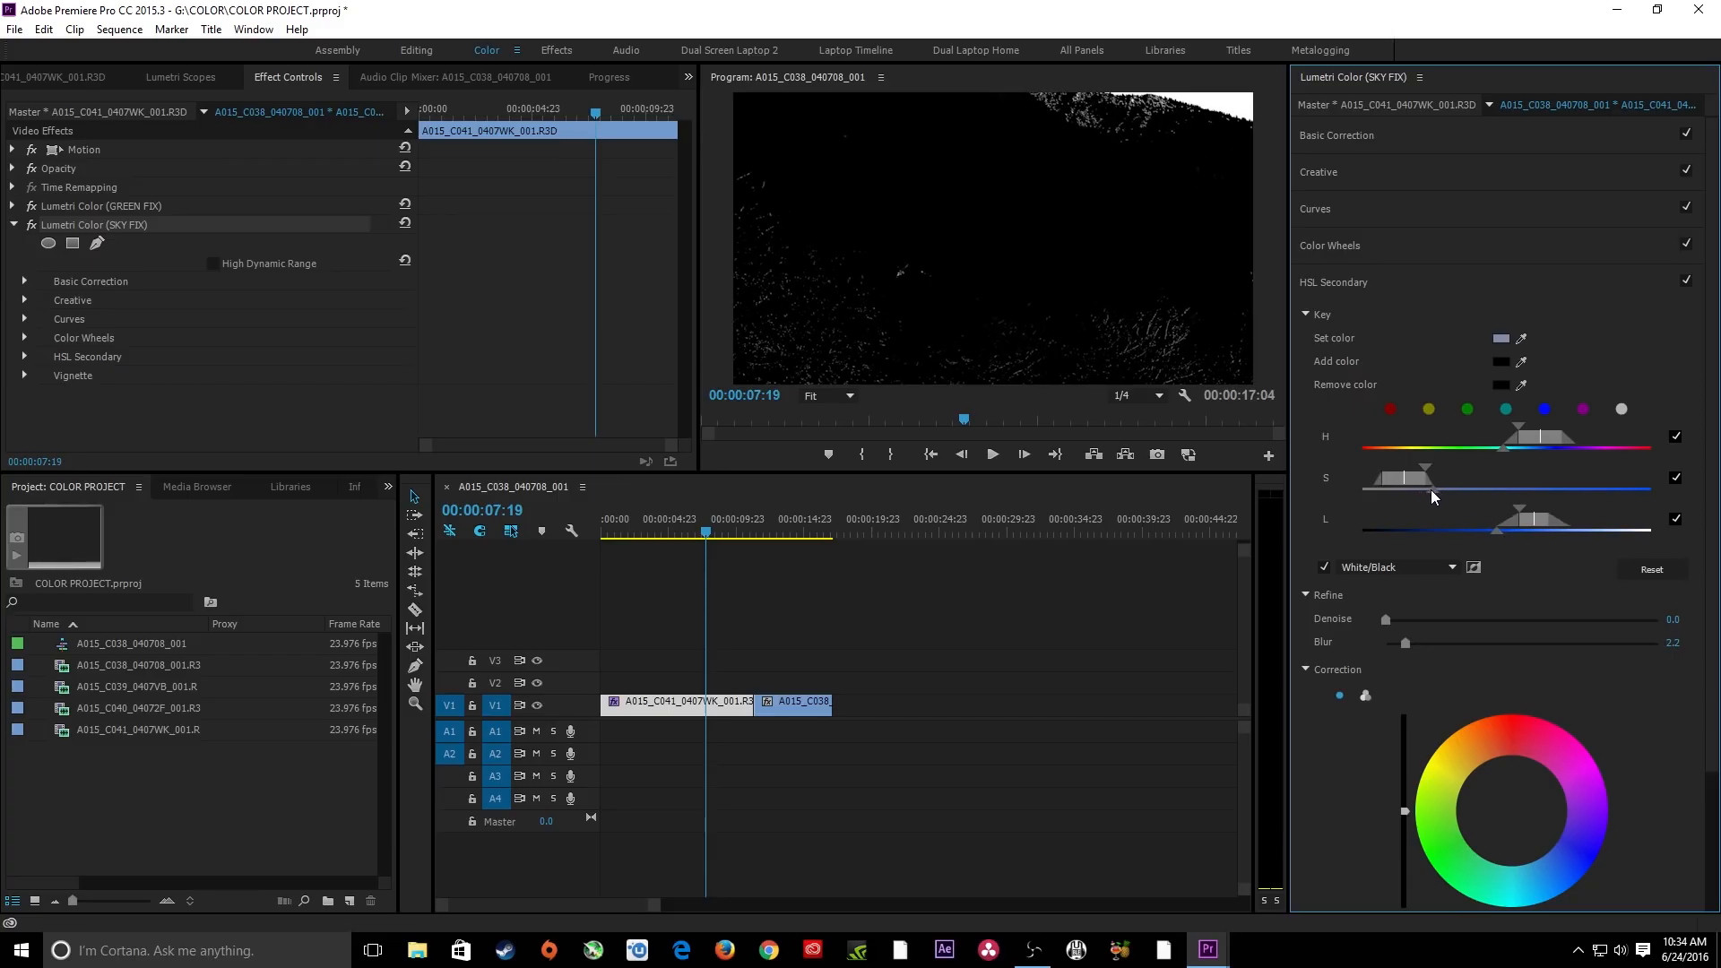
left_click_drag(1419, 468, 1412, 468)
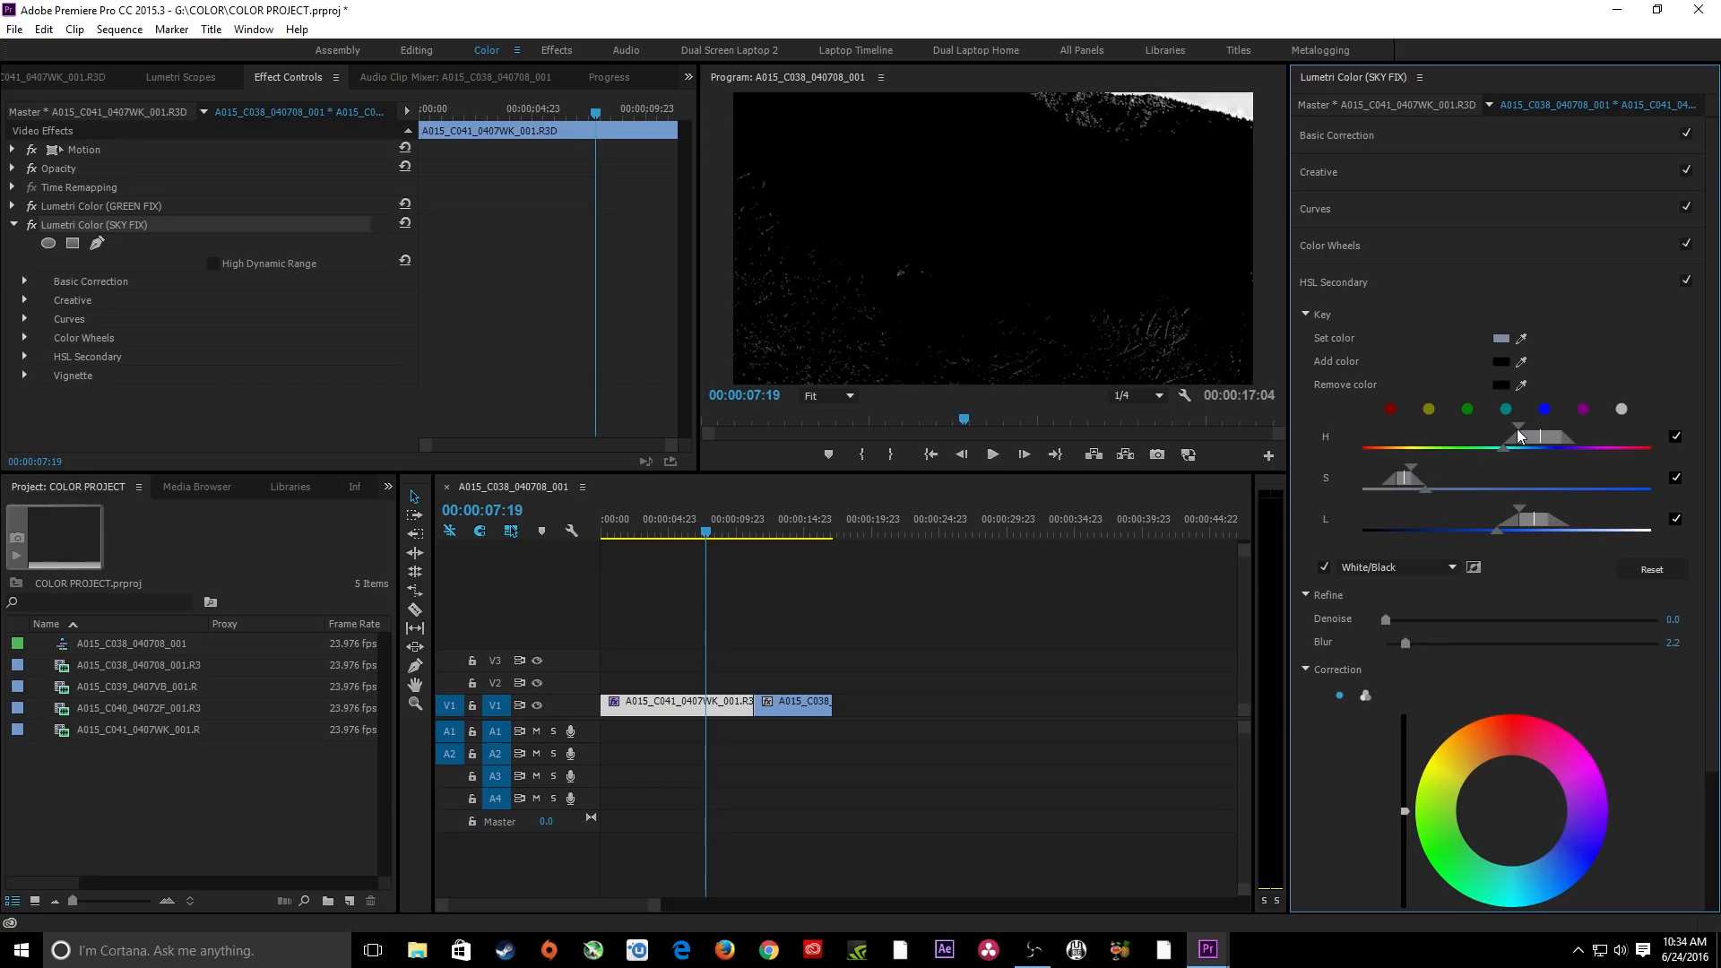
left_click_drag(1517, 429, 1535, 428)
left_click_drag(1406, 644, 1397, 622)
left_click(1325, 567)
Push the keyed sky toward blue with the single correction wheel and compare HSL Secondary off and on, leaving it on.
scroll(1596, 681, "down", 4)
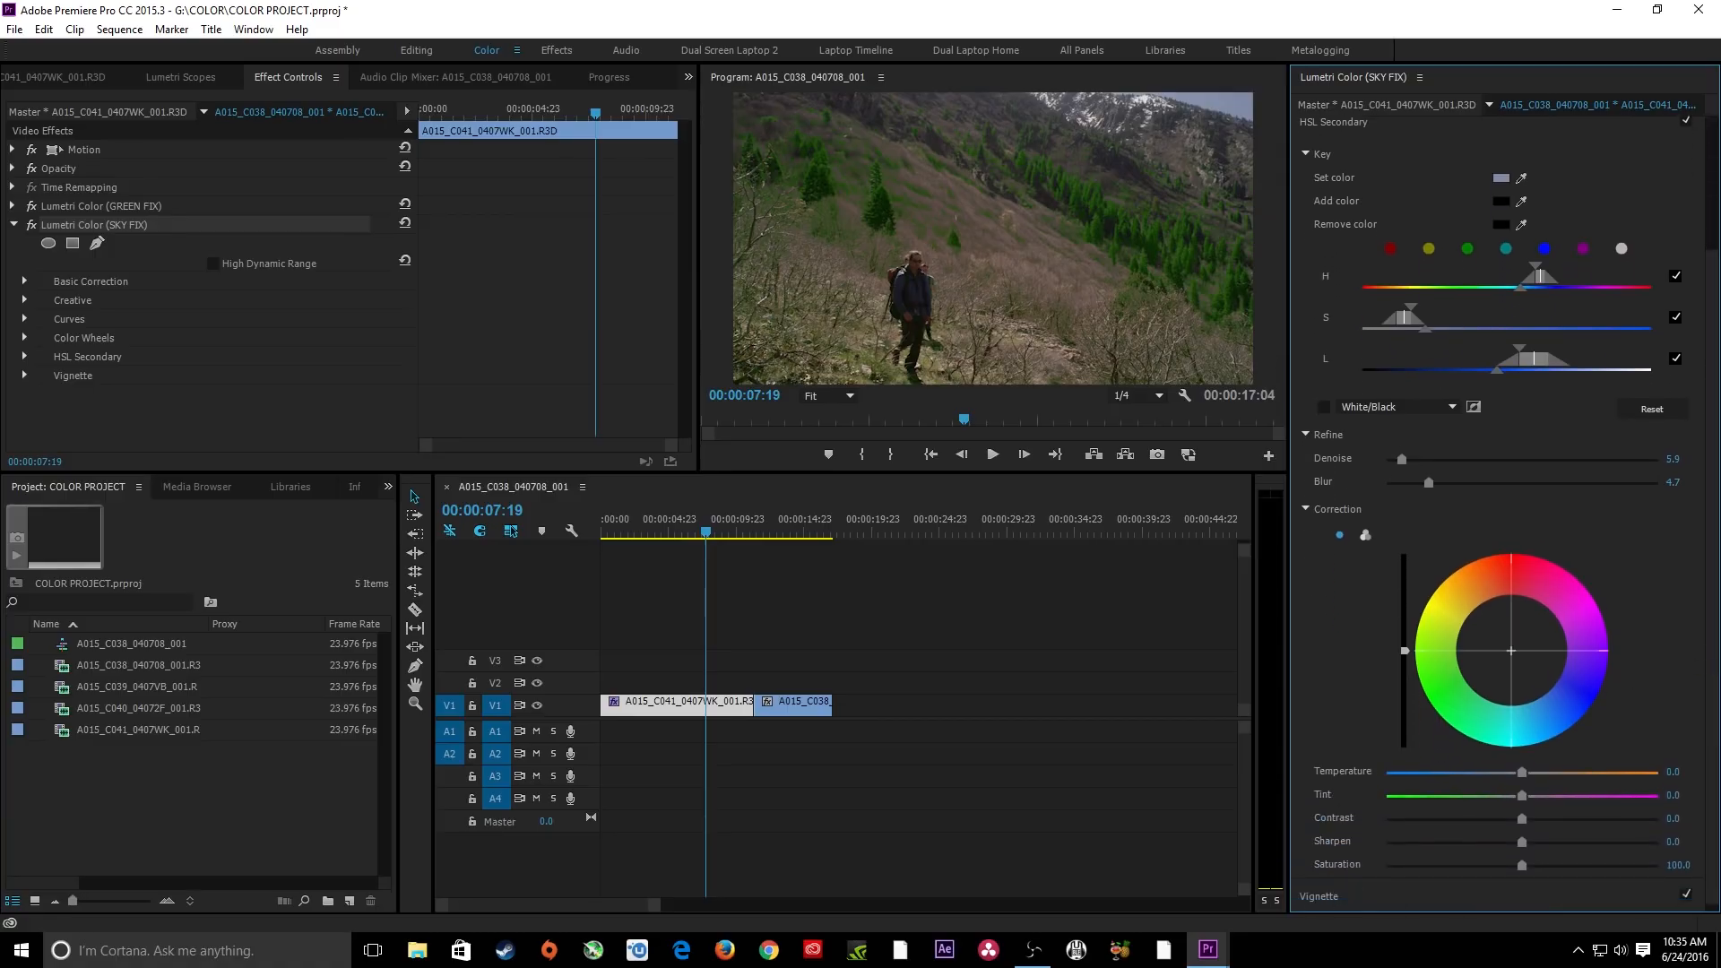
left_click_drag(1519, 654, 1568, 671)
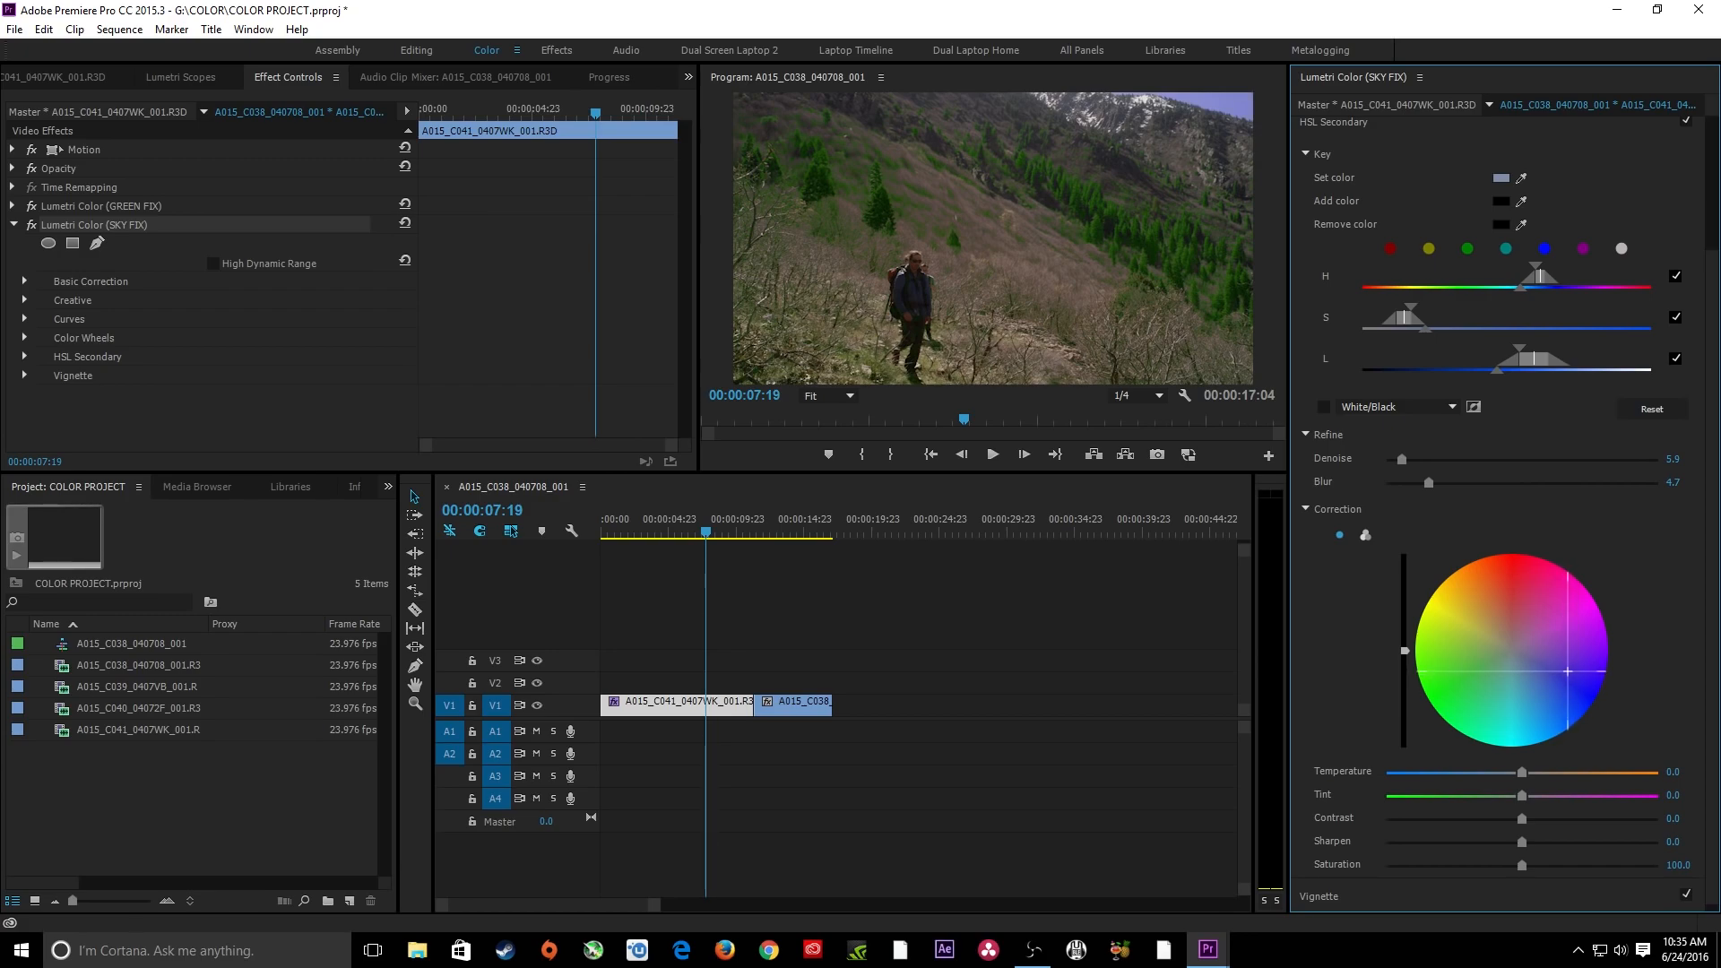
scroll(1476, 545, "up", 3)
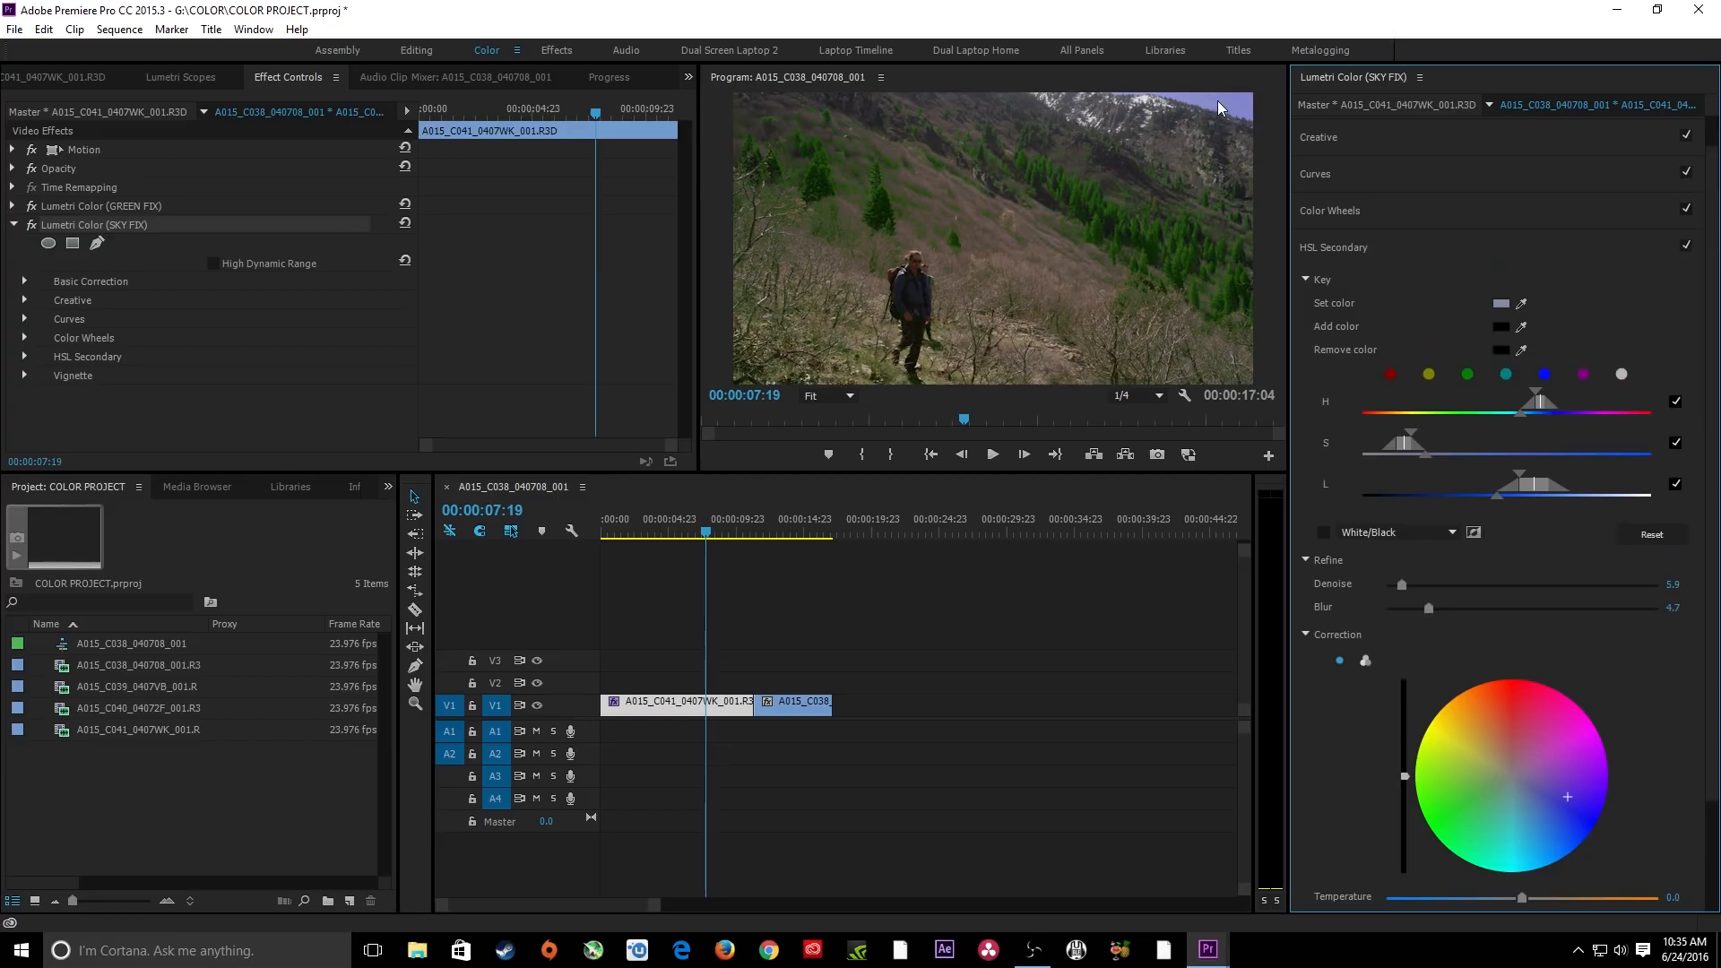
left_click(1685, 247)
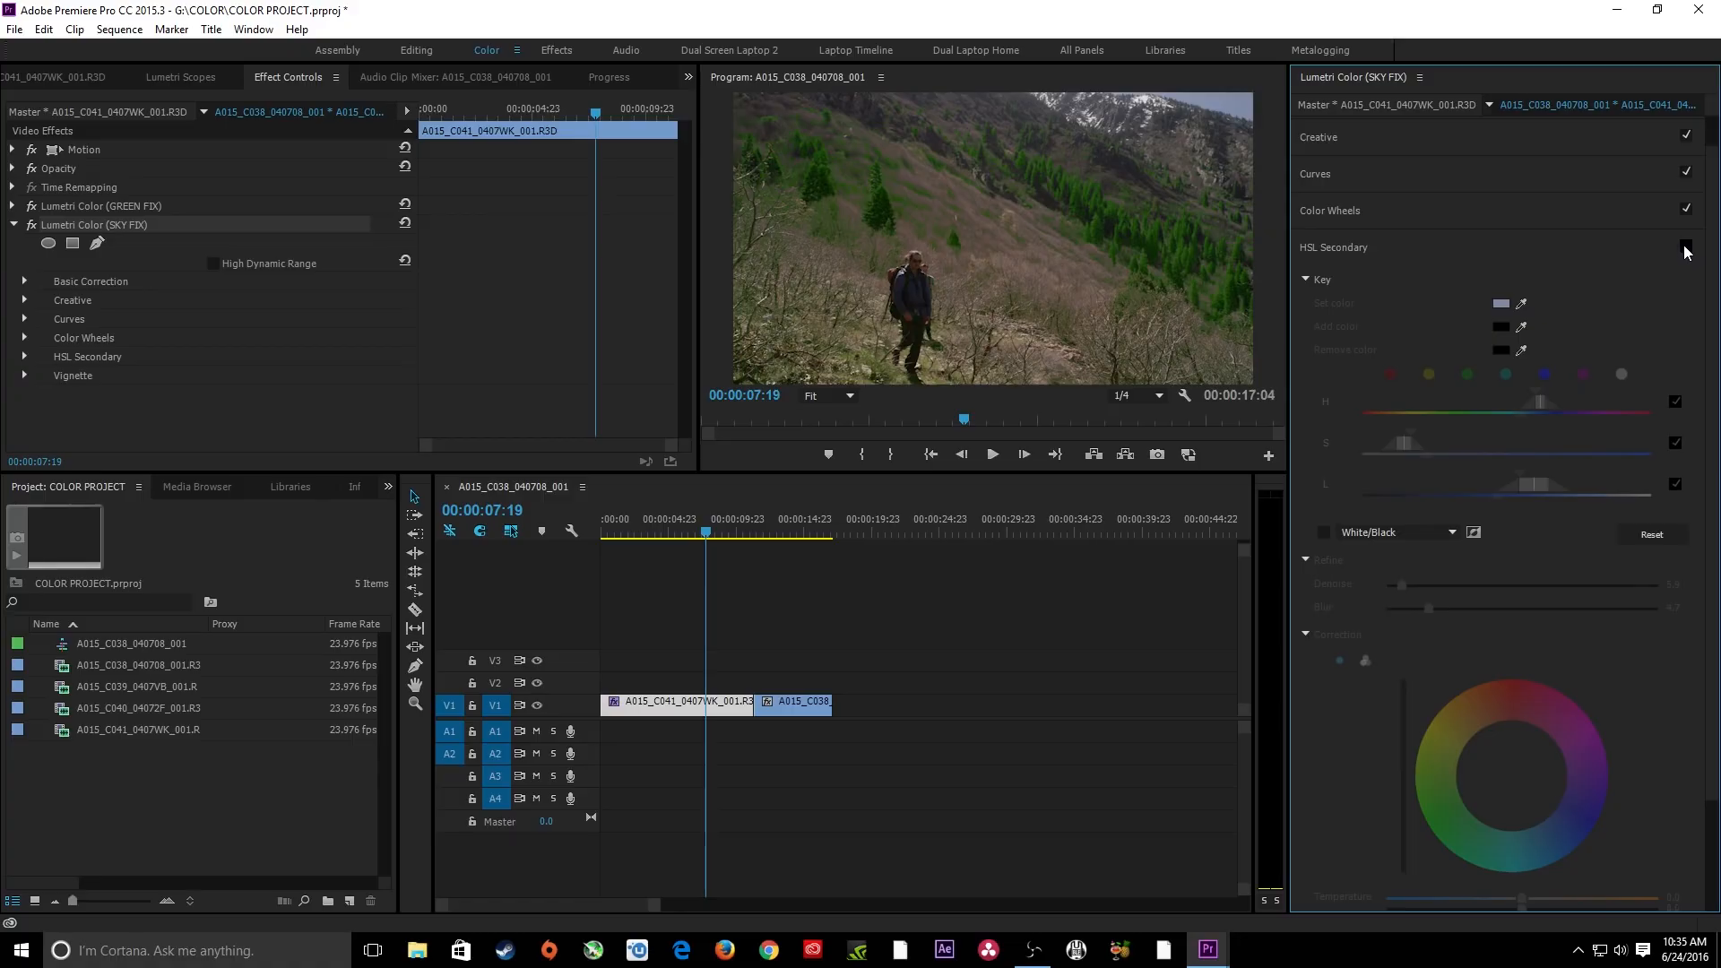
left_click(1686, 248)
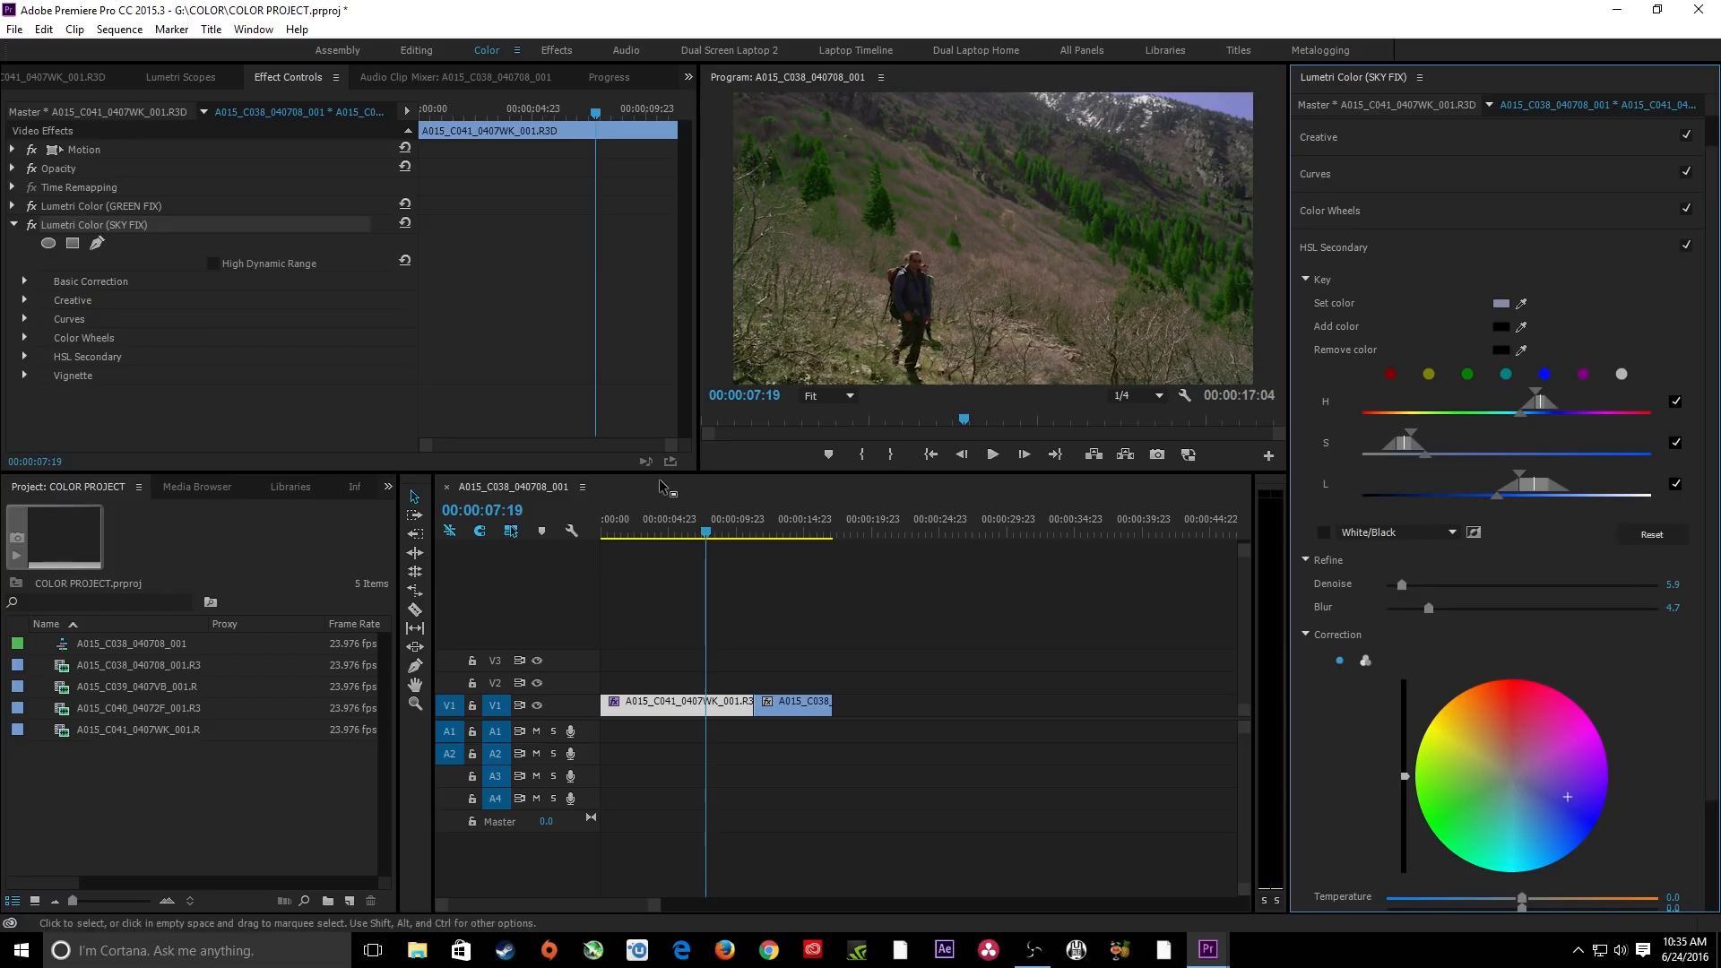
In SKY FIX's Basic Correction, set Contrast to 40.1, Exposure to 0.3 and Temperature to -4.6.
left_click(78, 202)
left_click(14, 225)
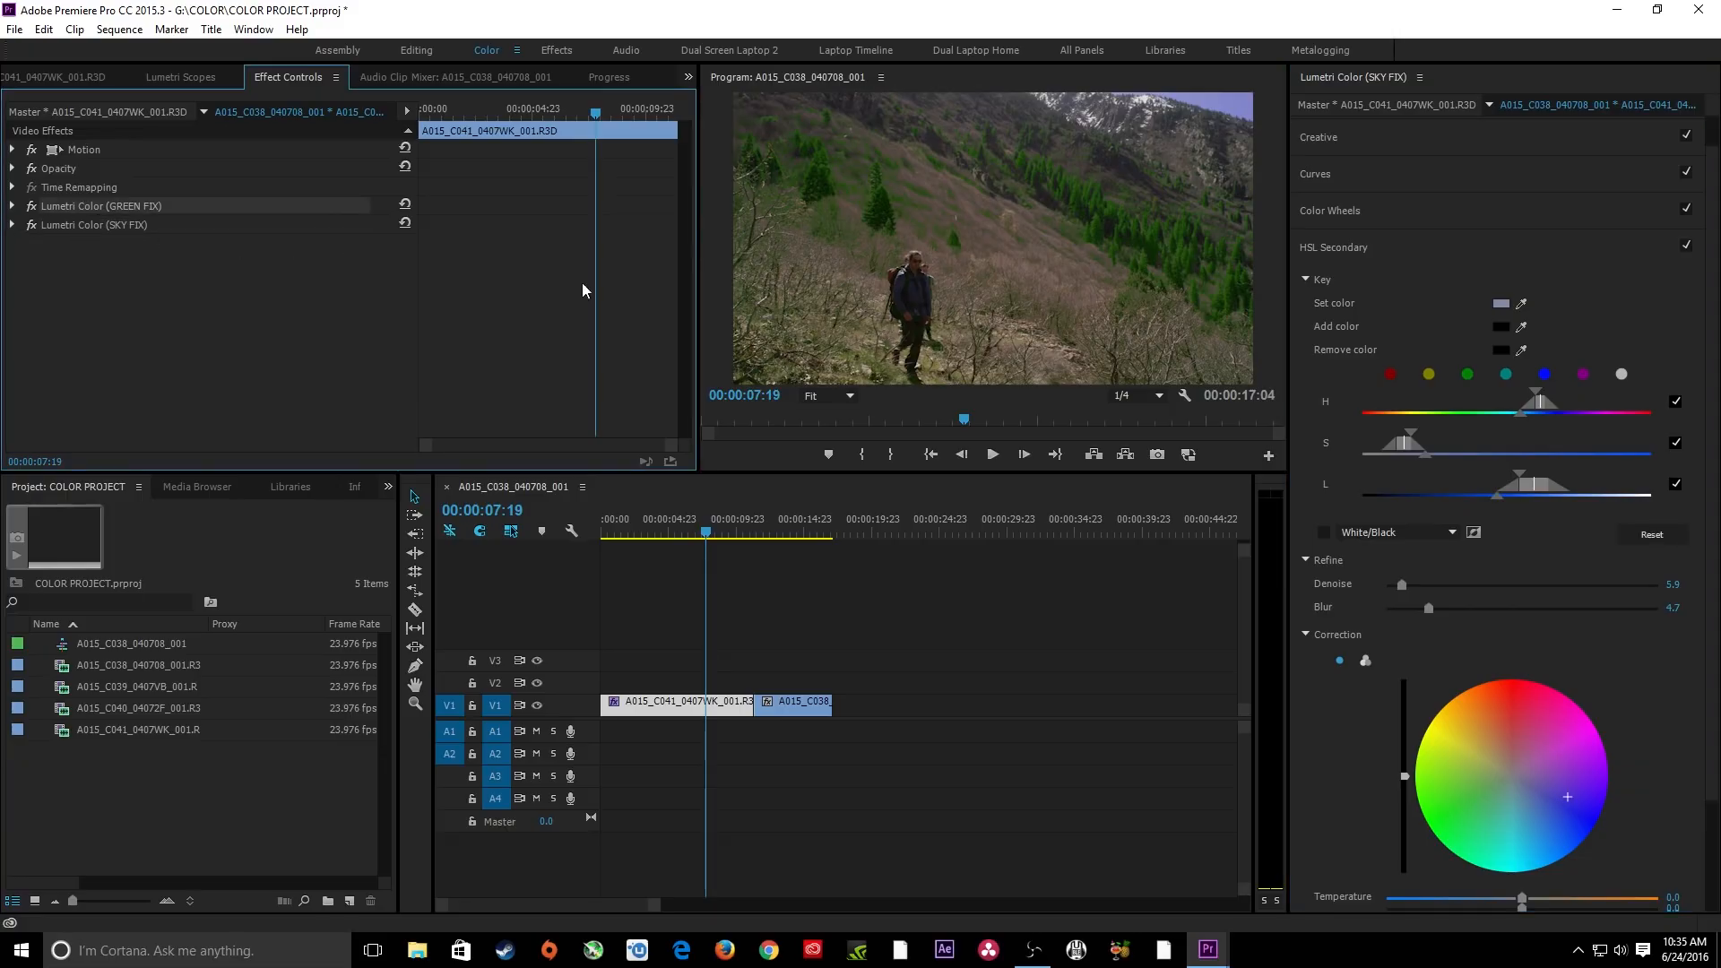
left_click(1405, 248)
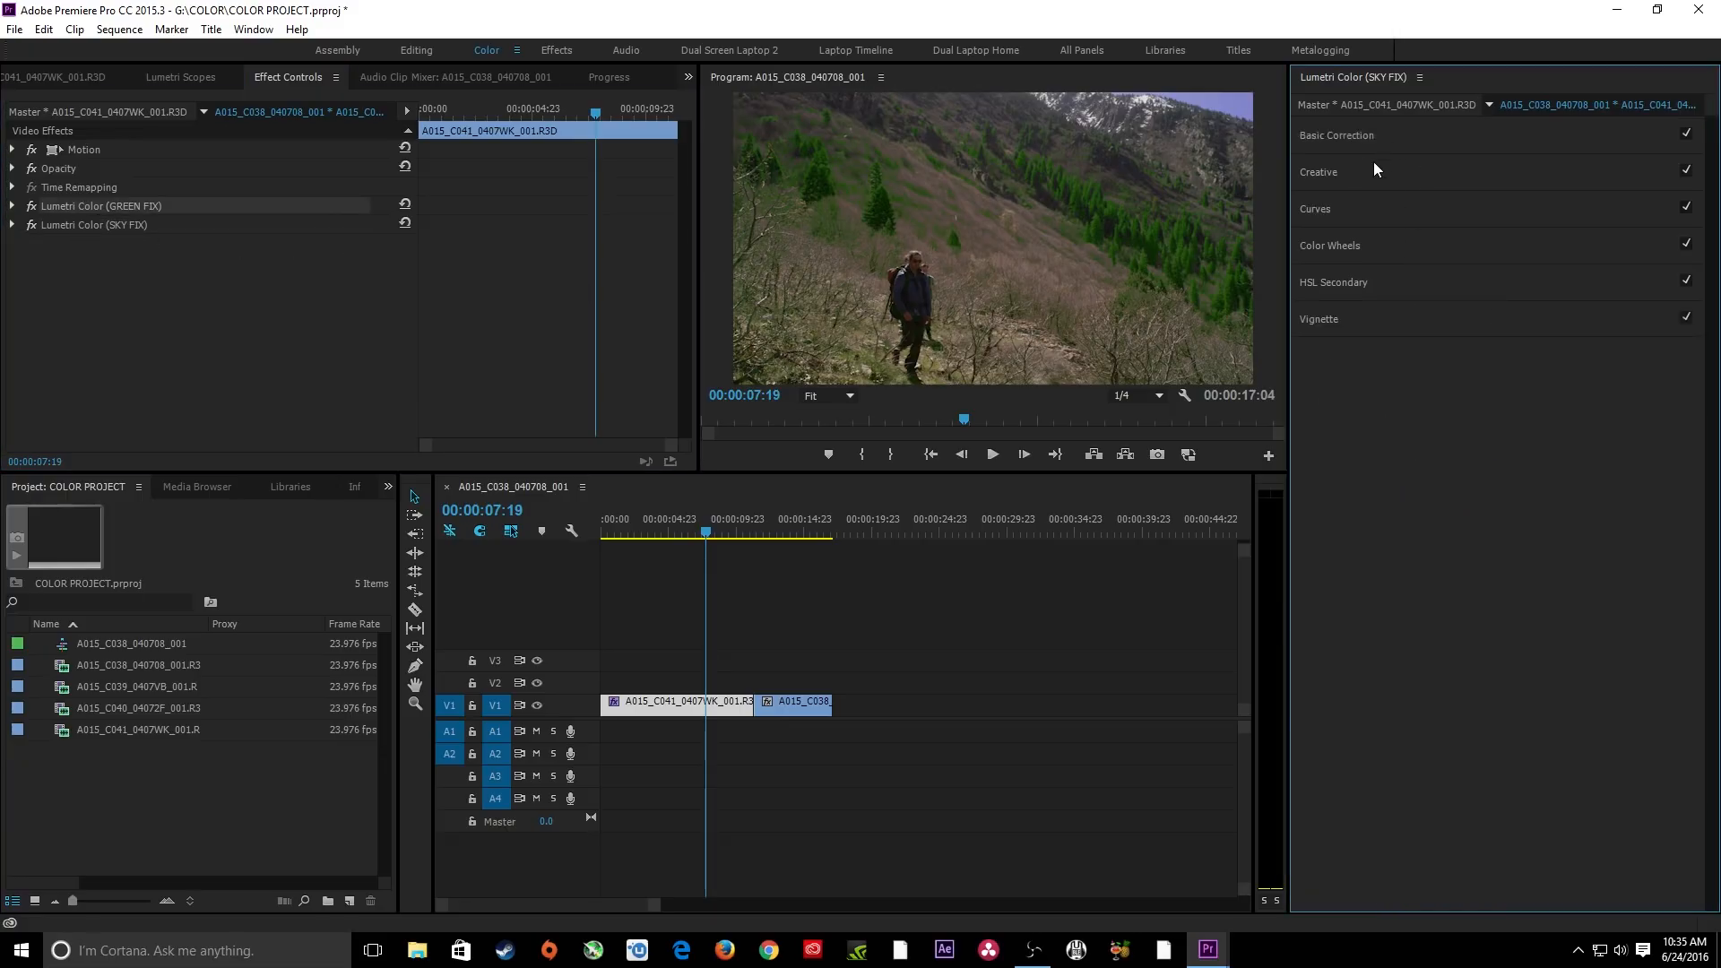
left_click(1390, 143)
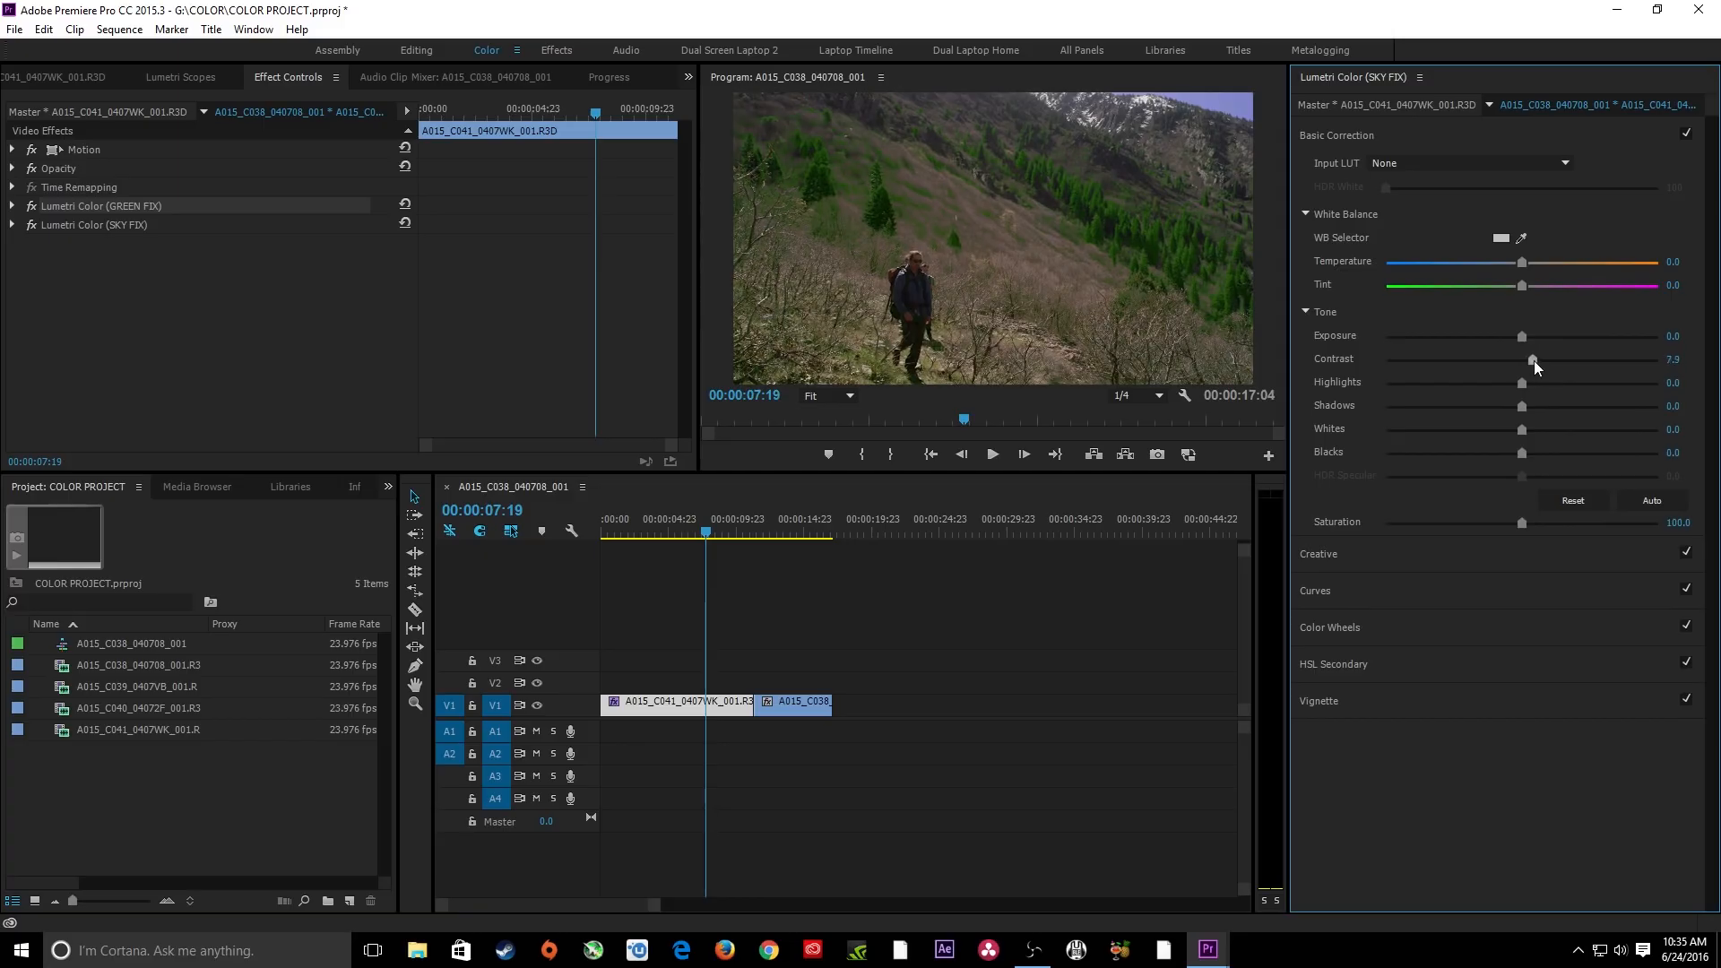
mouse_move(1535, 360)
left_mouse_down()
mouse_move(1573, 360)
mouse_move(1533, 337)
mouse_move(1581, 359)
mouse_move(1528, 338)
left_mouse_up()
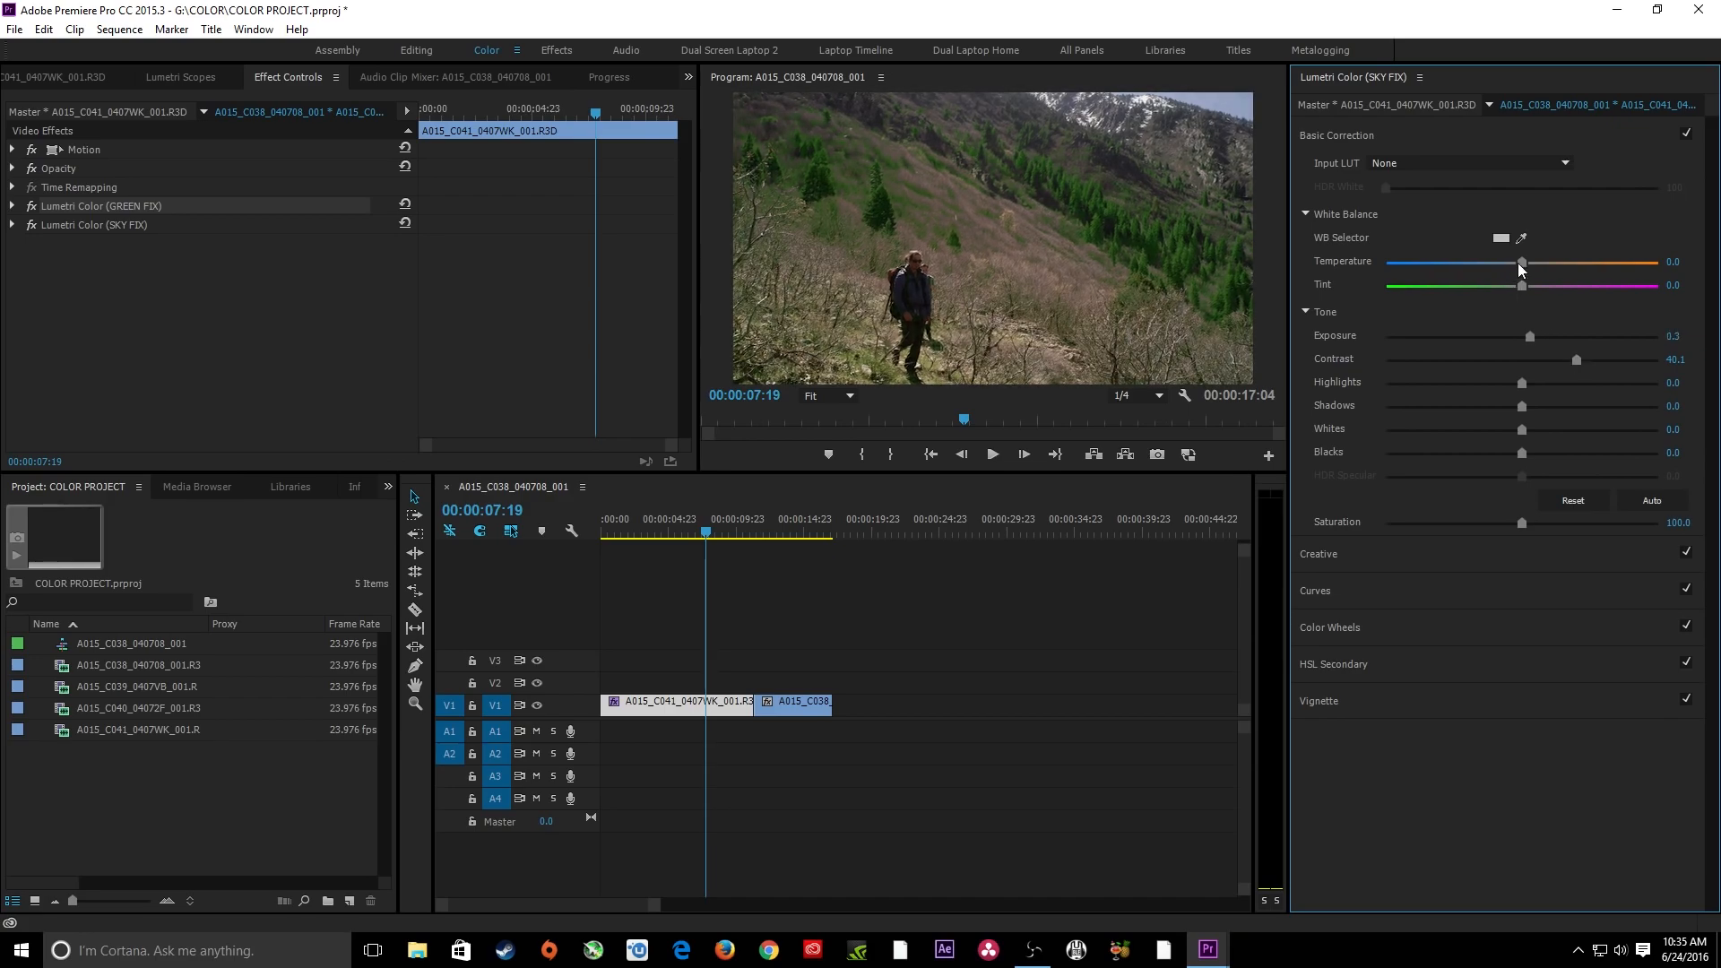
mouse_move(1519, 262)
left_mouse_down()
mouse_move(1535, 267)
mouse_move(1515, 270)
left_mouse_up()
Step back one frame, compare the shot with both Lumetri effects off and on, and reopen SKY FIX's HSL Secondary section.
key("Left")
left_click(97, 227)
left_click(31, 224)
left_click(31, 206)
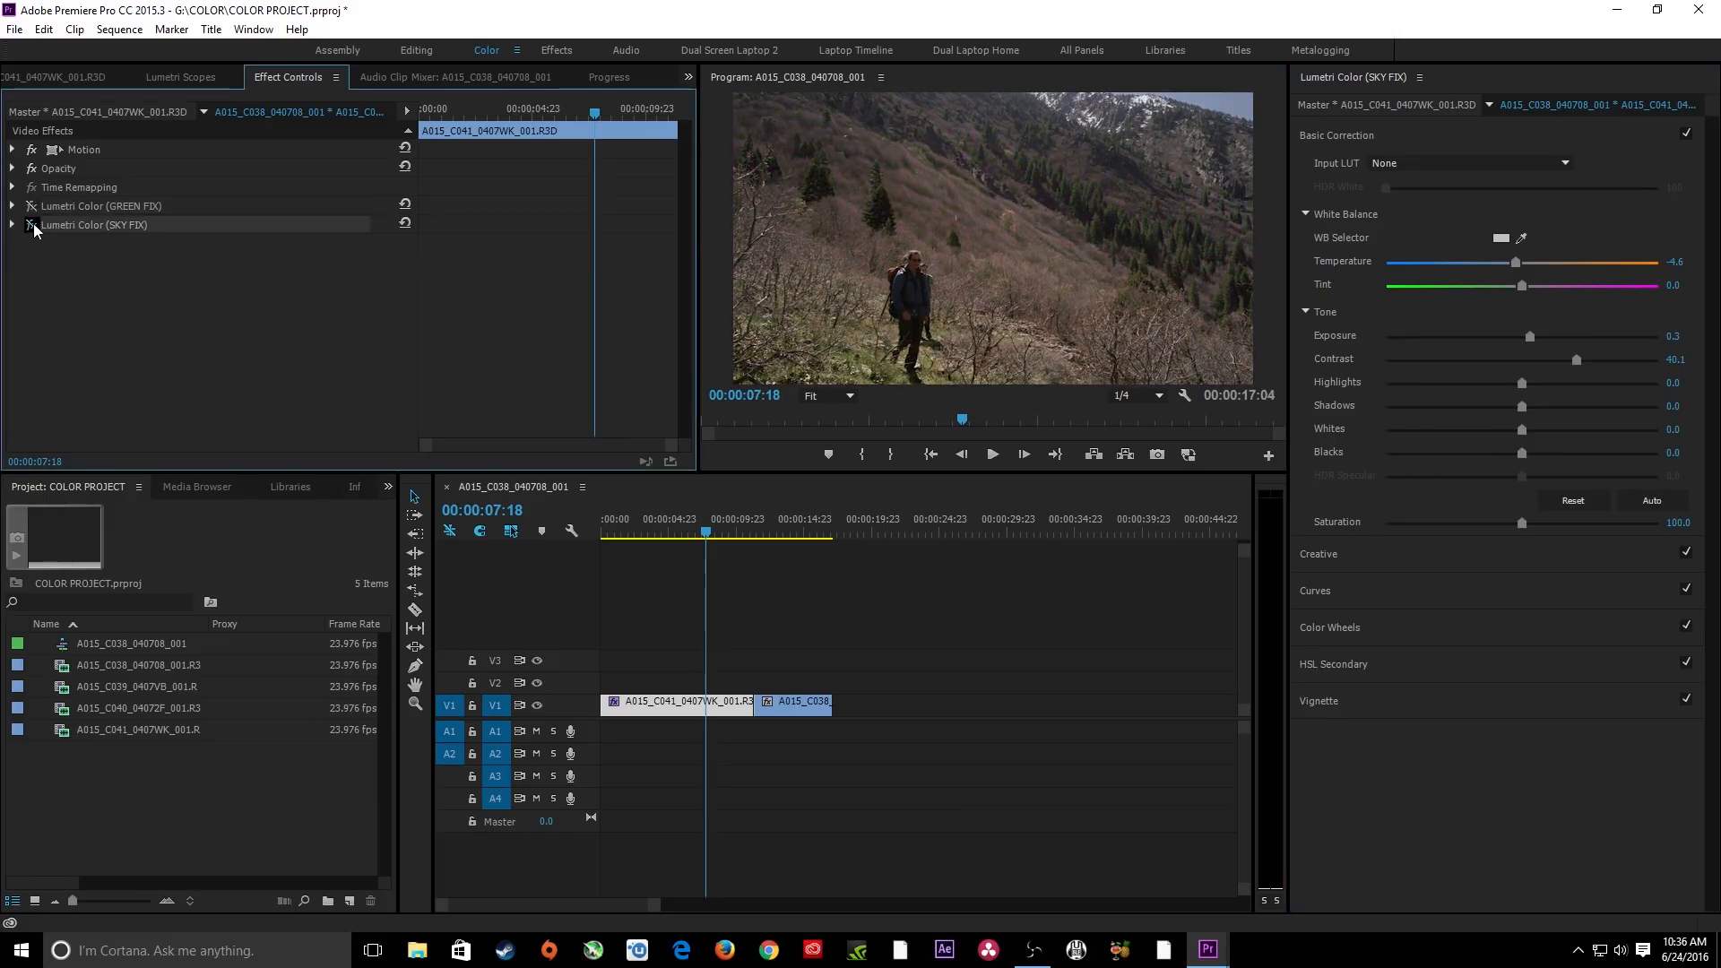
left_click(31, 206)
left_click(32, 224)
left_click(1385, 663)
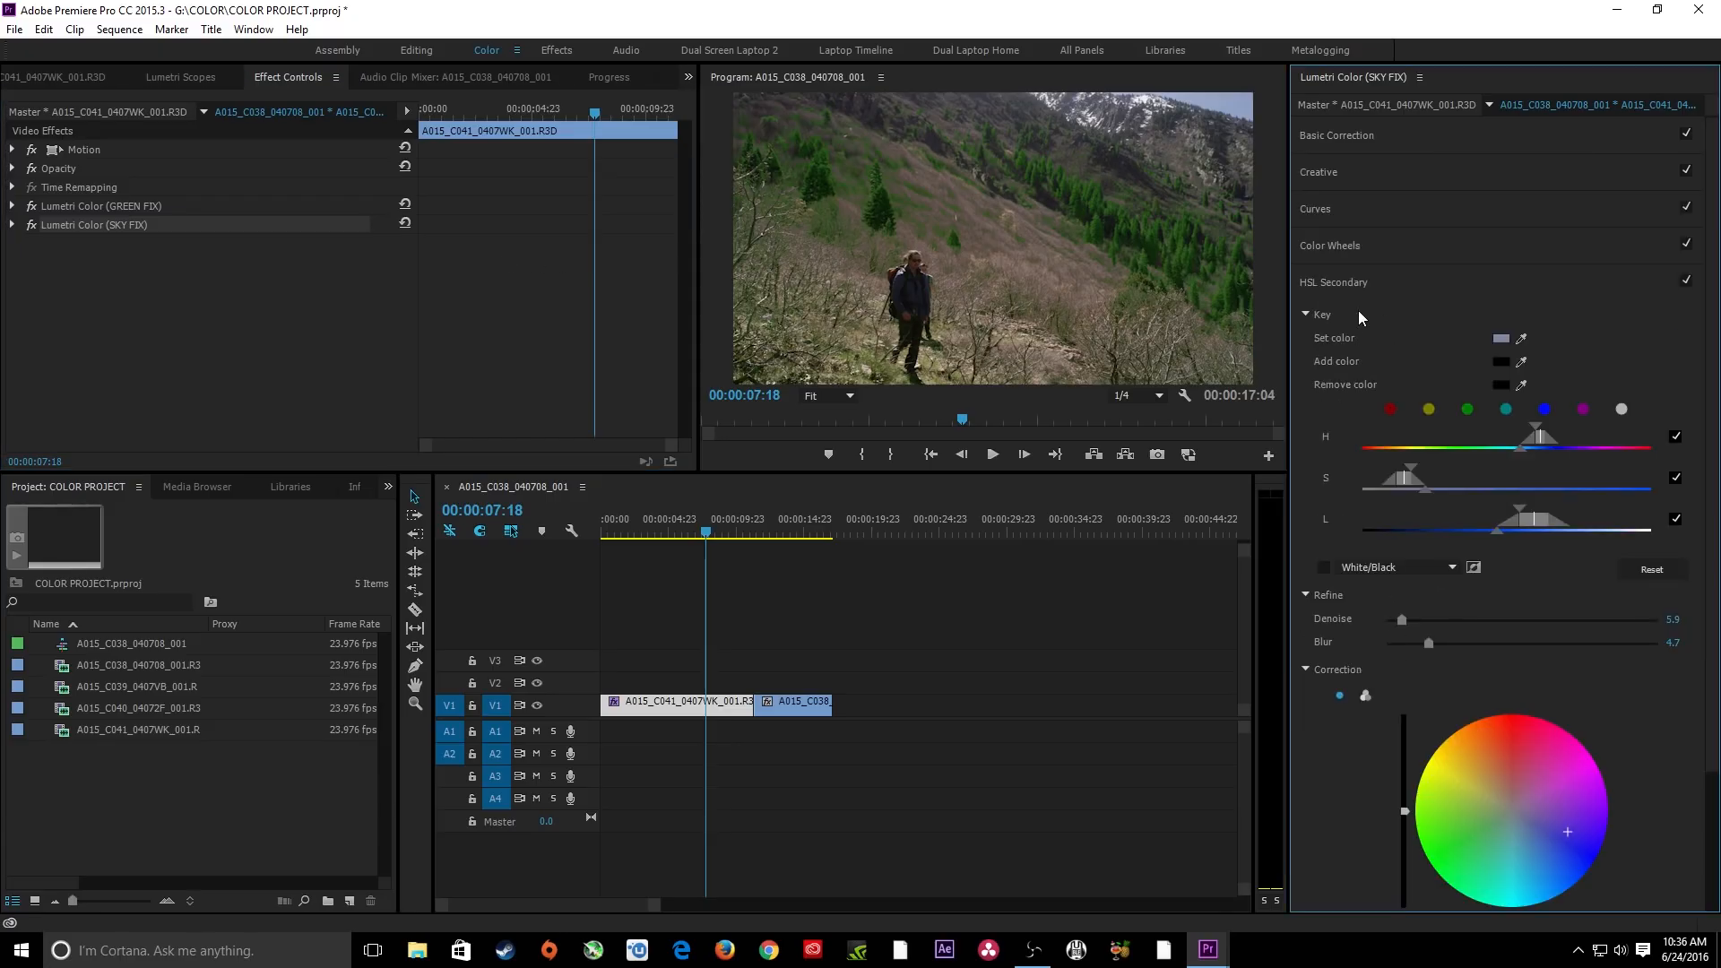